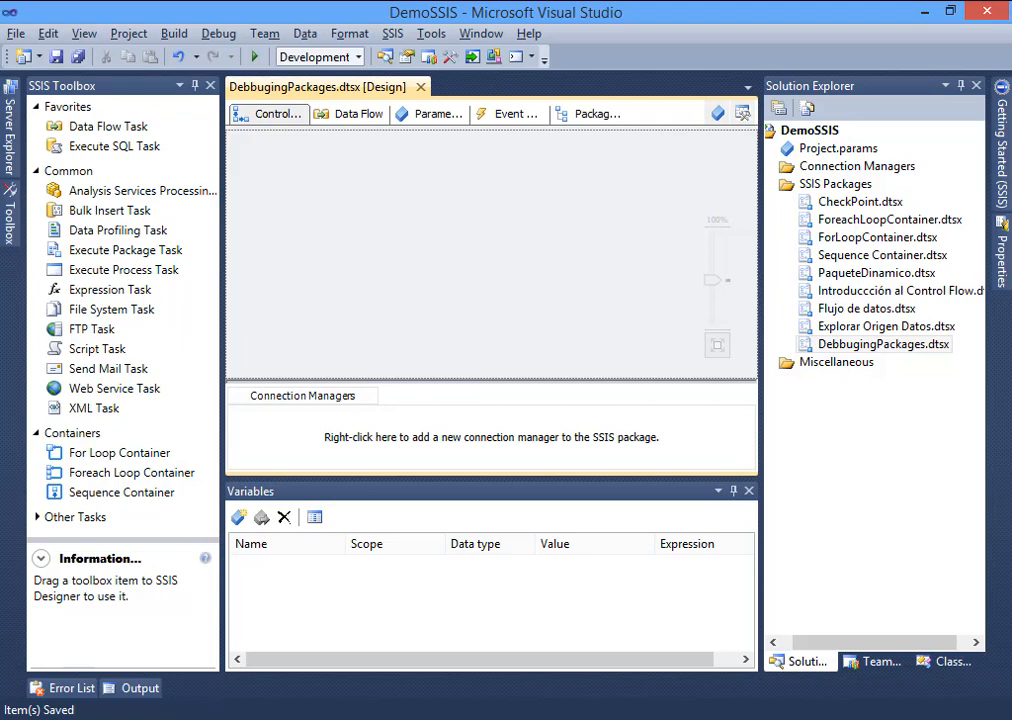
Switch to File Explorer and open the Demos folder inside the personal folder on drive C.
left_click(212, 719)
left_click(212, 610)
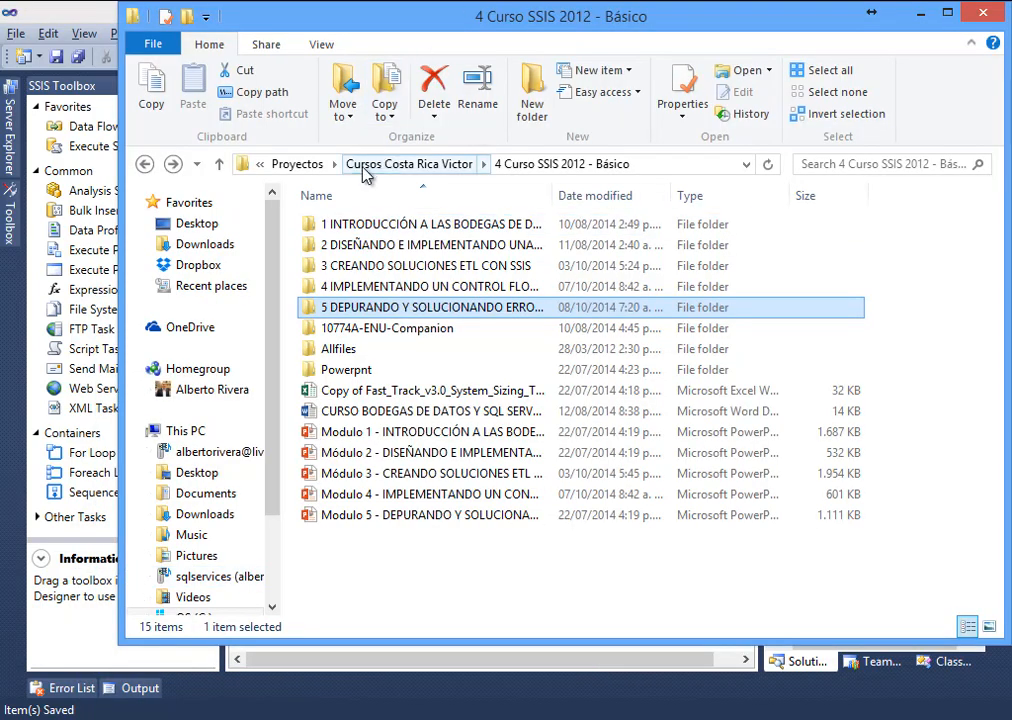
left_click(295, 166)
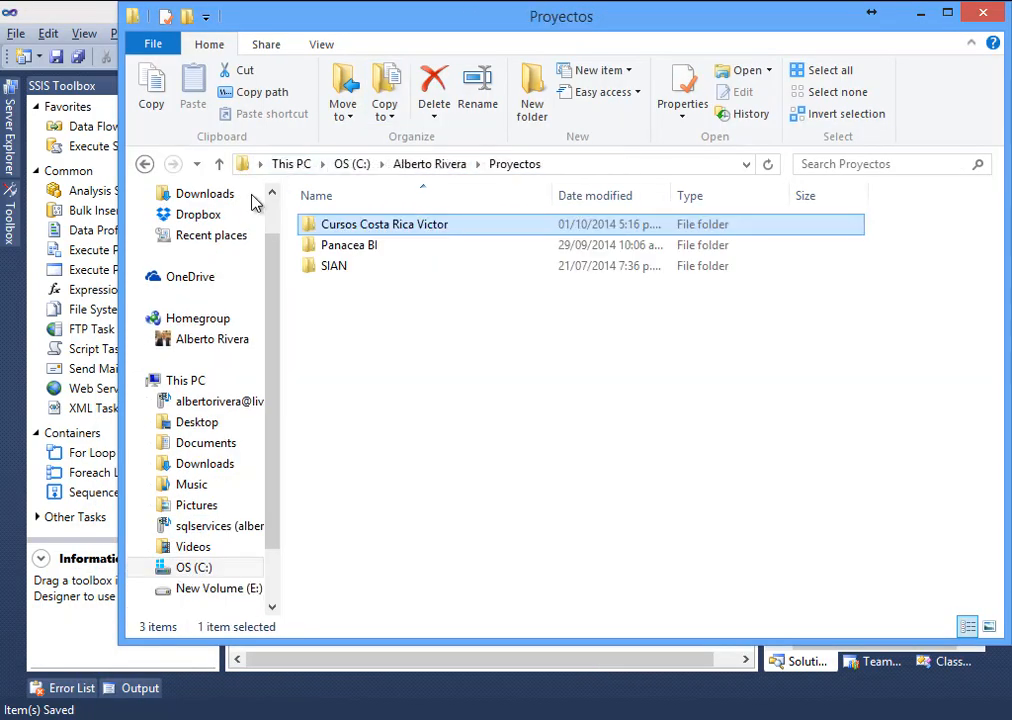
left_click(185, 567)
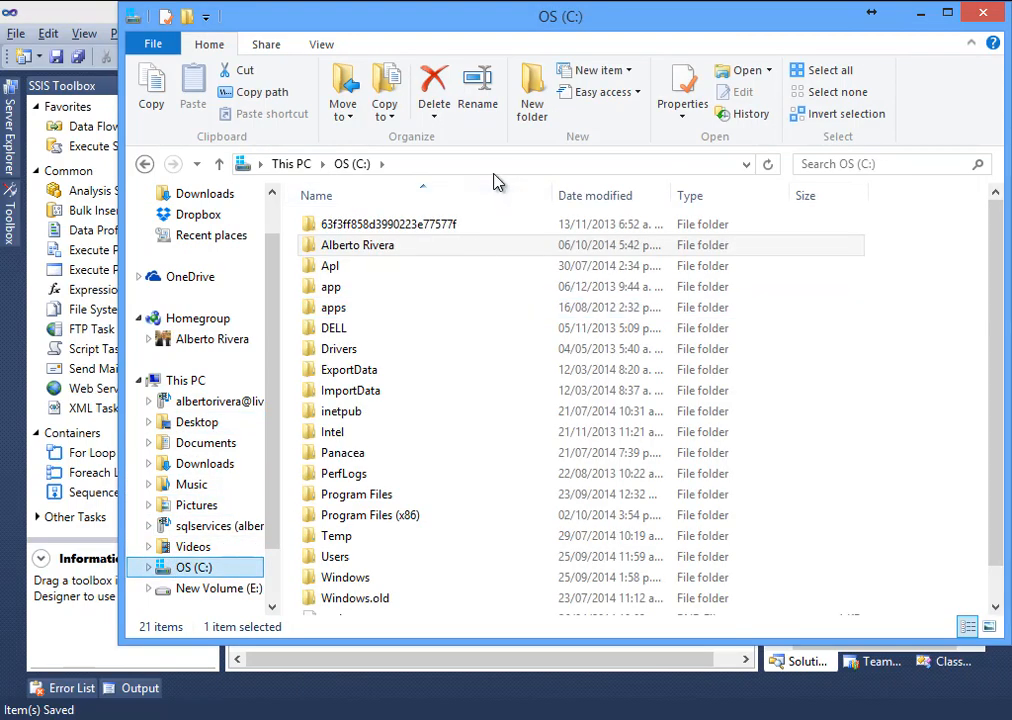
double_click(365, 245)
left_click(368, 231)
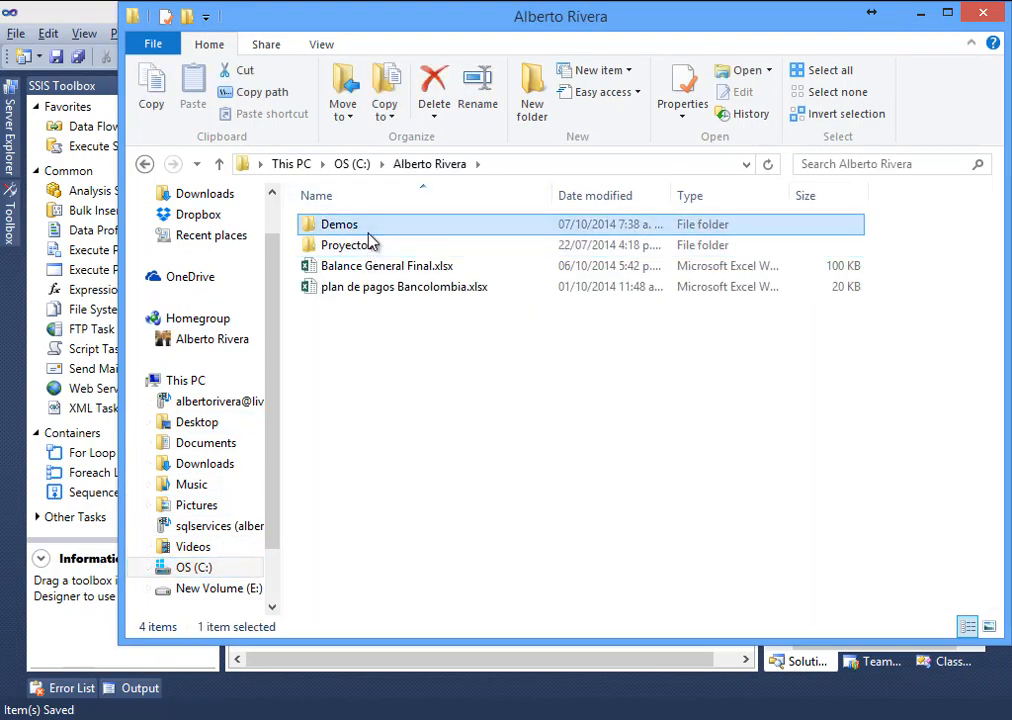
double_click(368, 233)
Create a new folder named Depuracion inside the Demos folder.
right_click(362, 442)
mouse_move(510, 400)
left_click(617, 399)
type("Depuracion")
key("Return")
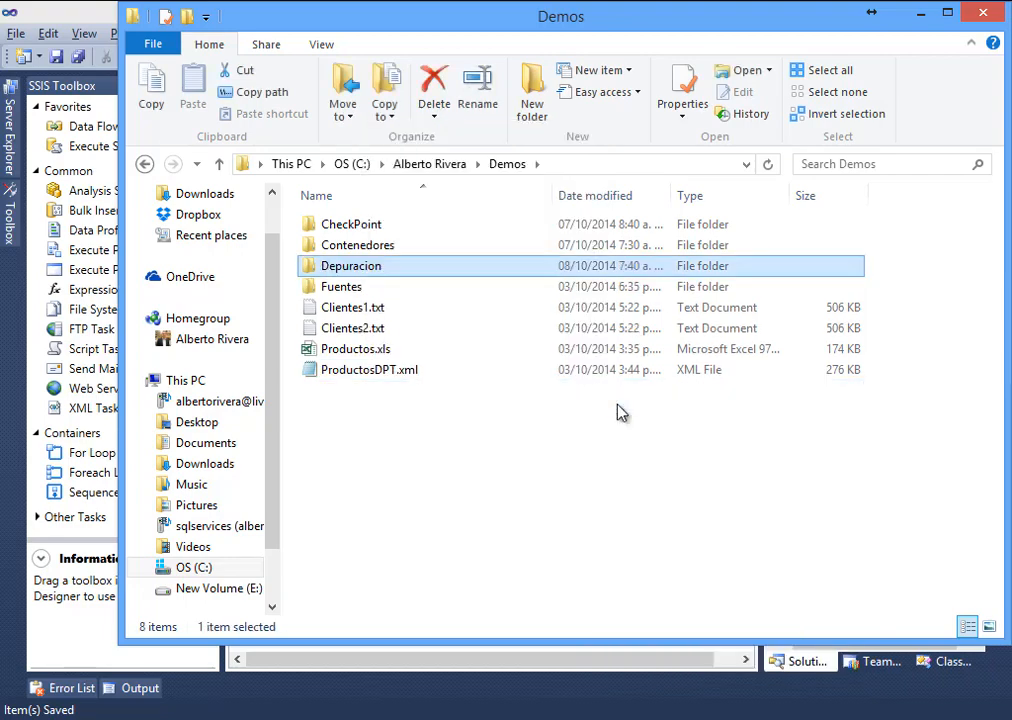
Create a text document named Ventas.txt inside the Depuracion folder.
key("Return")
right_click(390, 292)
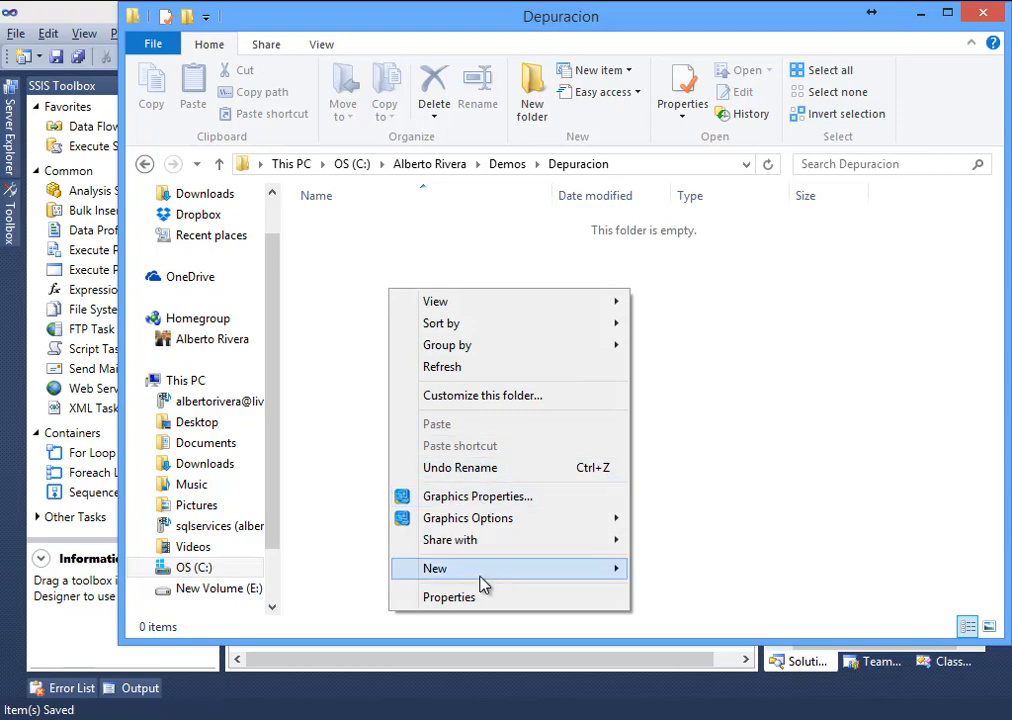
mouse_move(483, 586)
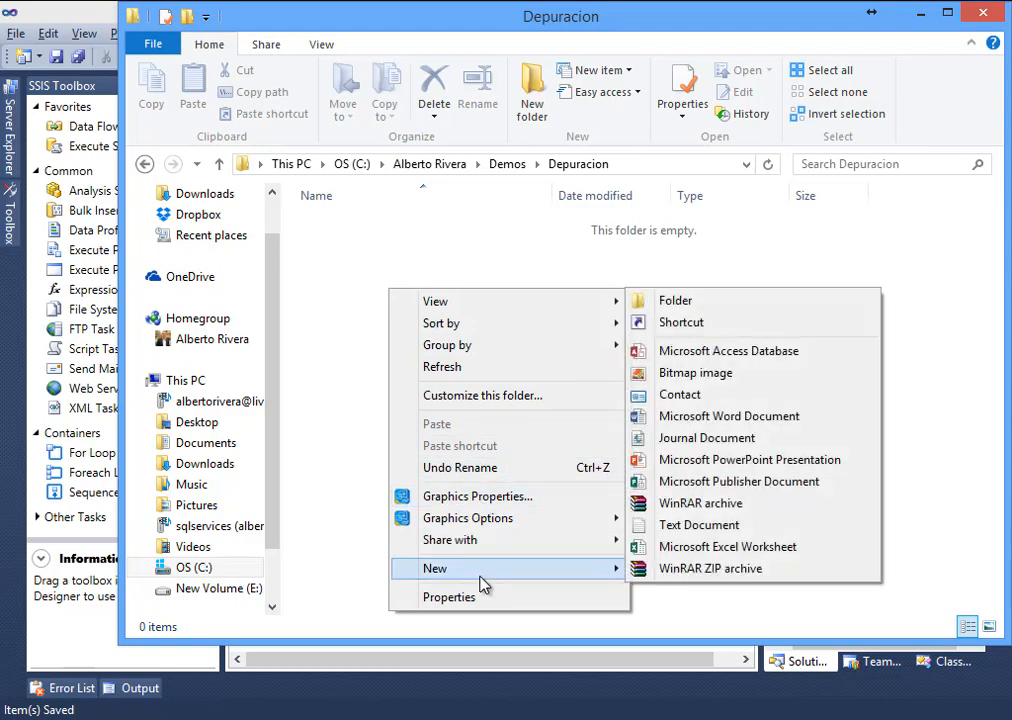
left_click(752, 524)
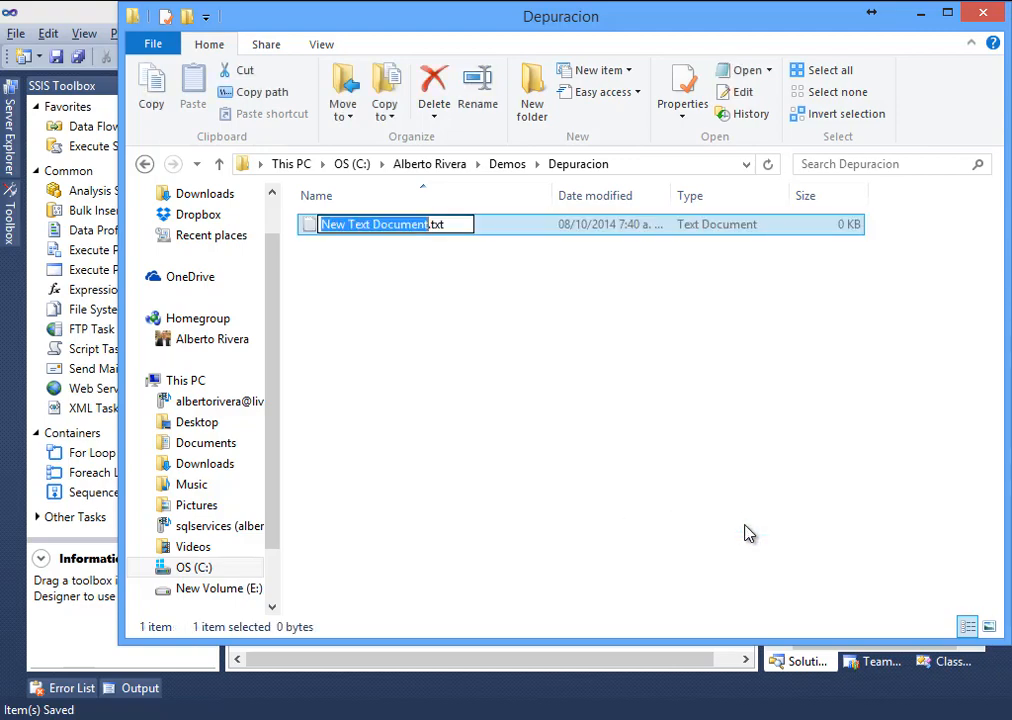
type("Ventas")
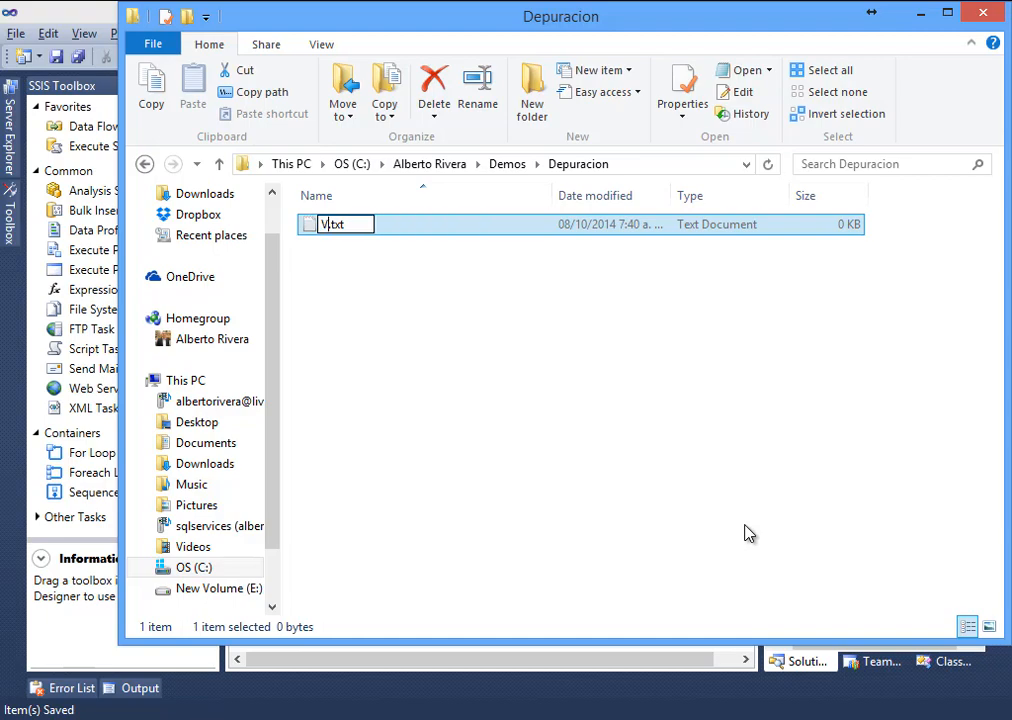
key("Return")
Open Ventas.txt and enter the header "fecha,Producto,Valor" and the first record "2012-01-01,Bicicleta,2000" on separate lines.
key("Return")
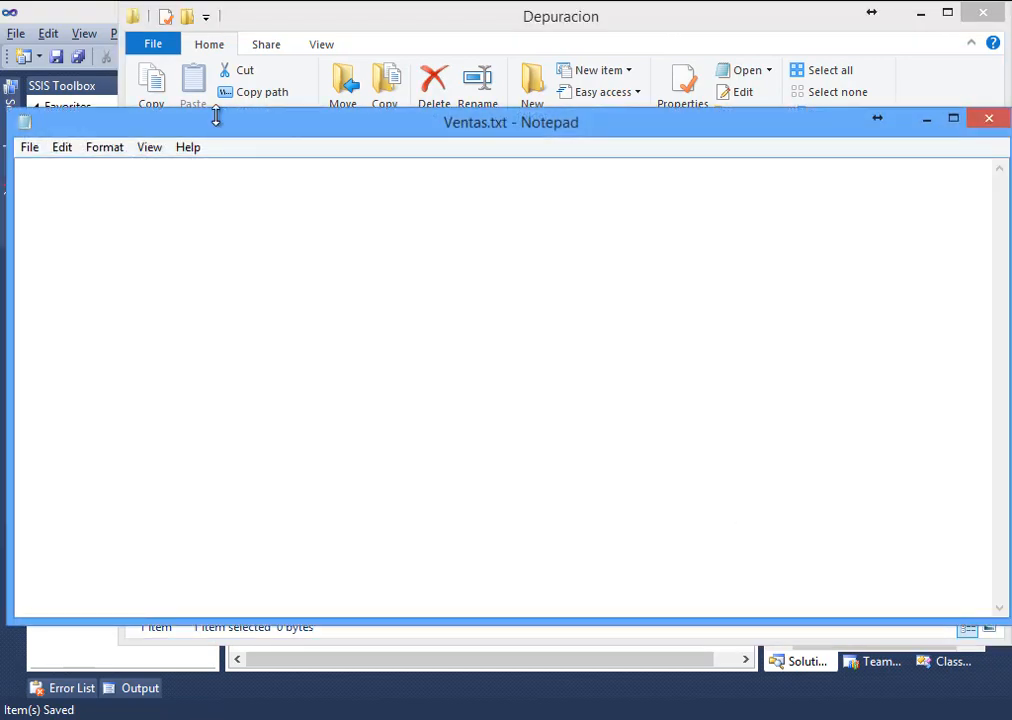
type("fecha,Producto,Valor")
key("Return")
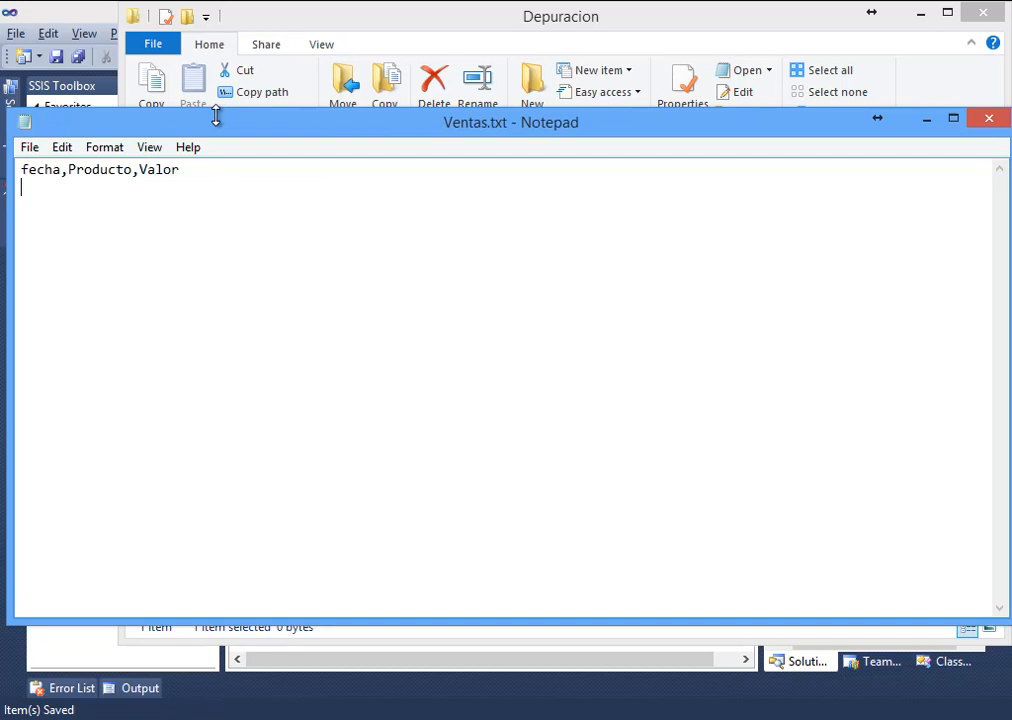
type("2012-01-01,")
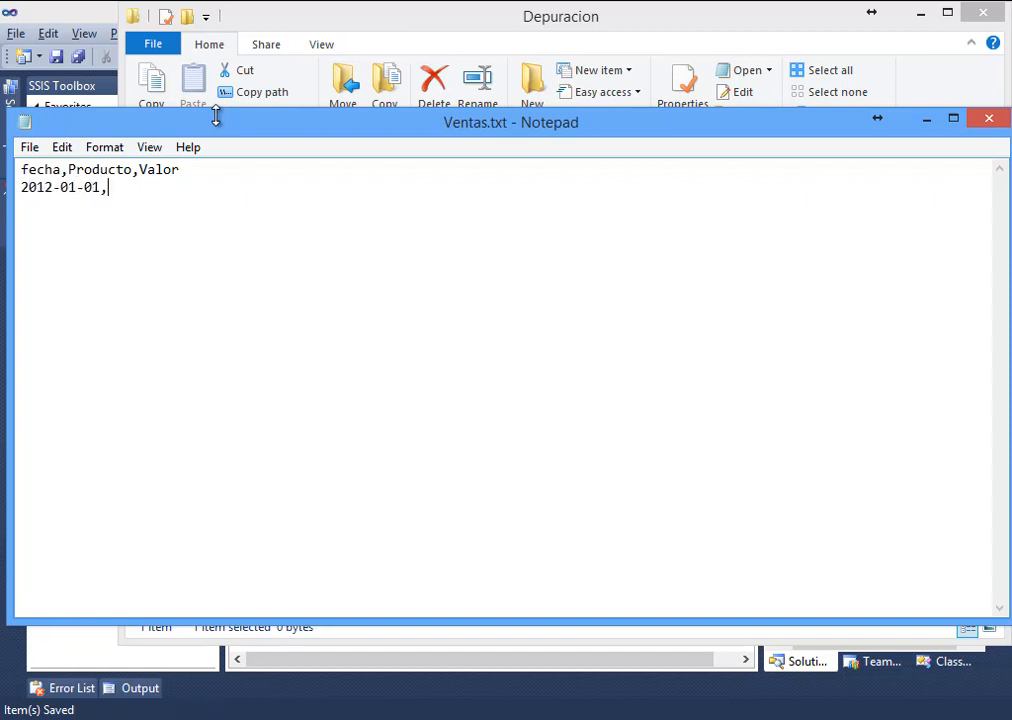
type("Bicicleta,2000")
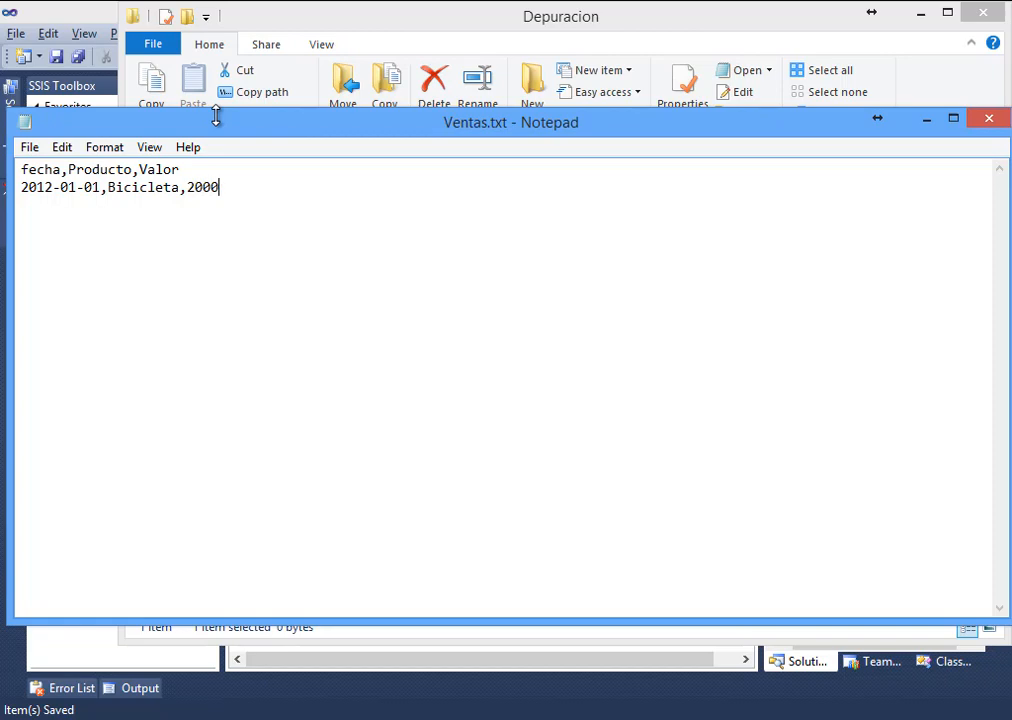
key("Return")
Add the records "2012-02-12,Casco,300" and "2012-05-08,Camisa,-" on separate lines in Ventas.txt.
type("2012-02-12,Casco,")
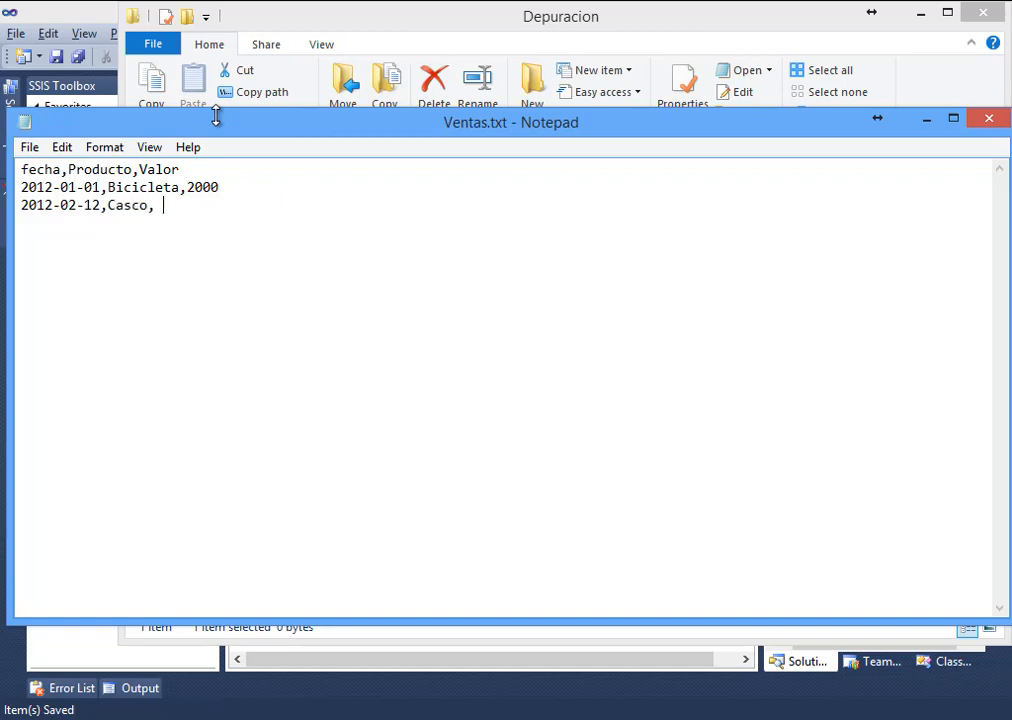
type("300")
type("2012-")
type("05-")
type("08")
type(", A")
key("BackSpace")
type("cAM")
key("BackSpace")
key("BackSpace")
key("BackSpace")
type("Camisa,-")
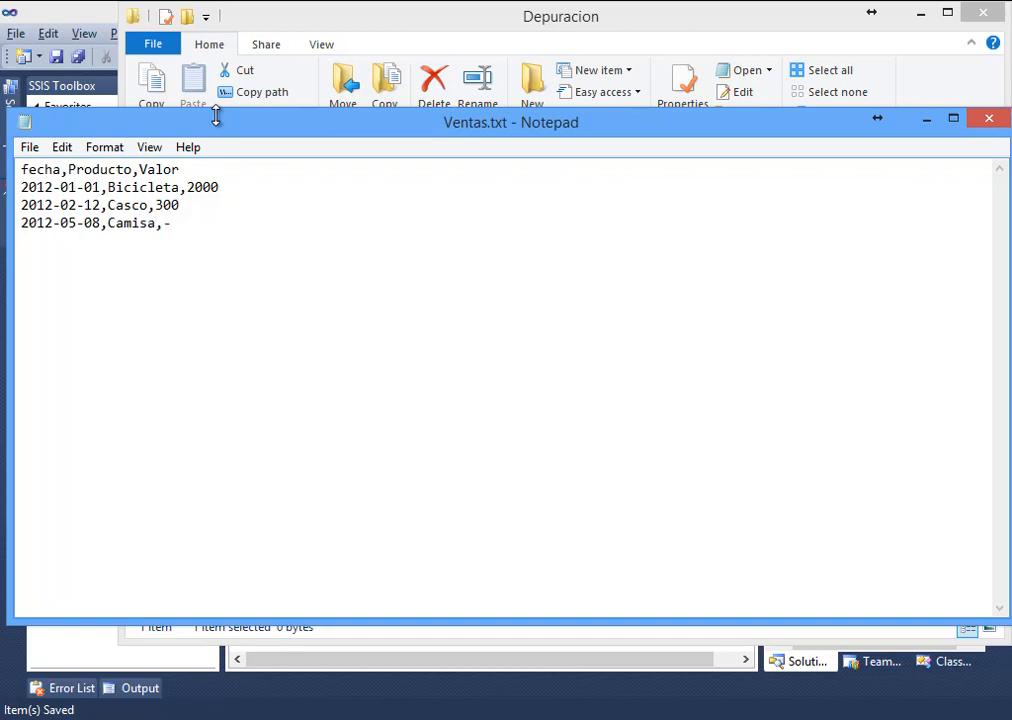
Close Ventas.txt with its changes saved and return to the DemoSSIS project in Visual Studio.
left_click(986, 122)
left_click(479, 389)
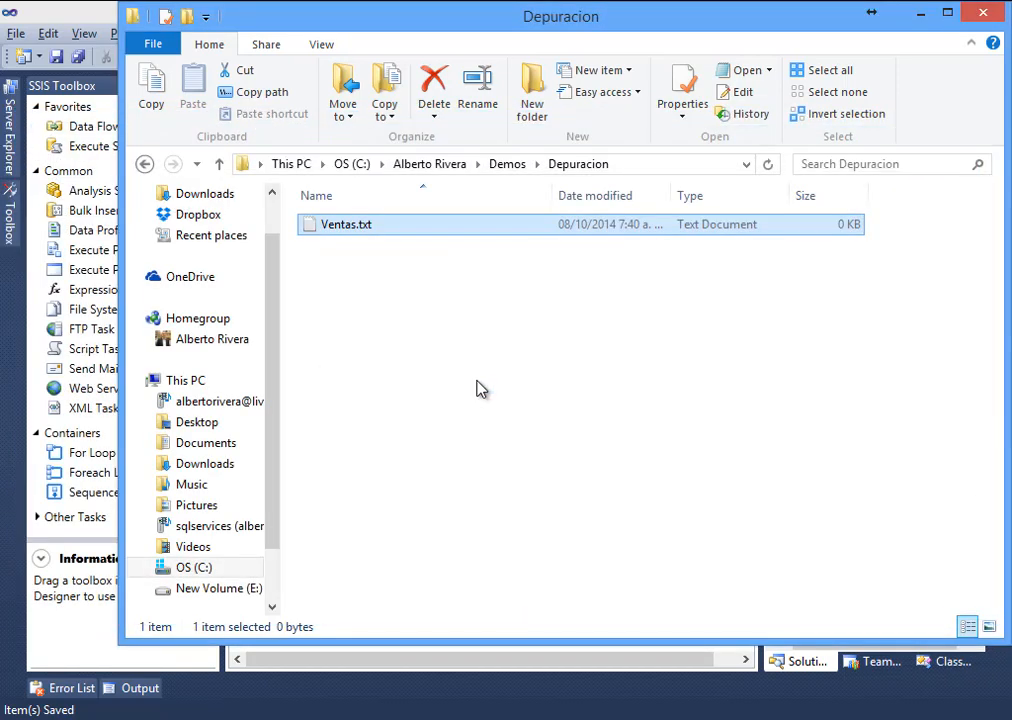
left_click(100, 12)
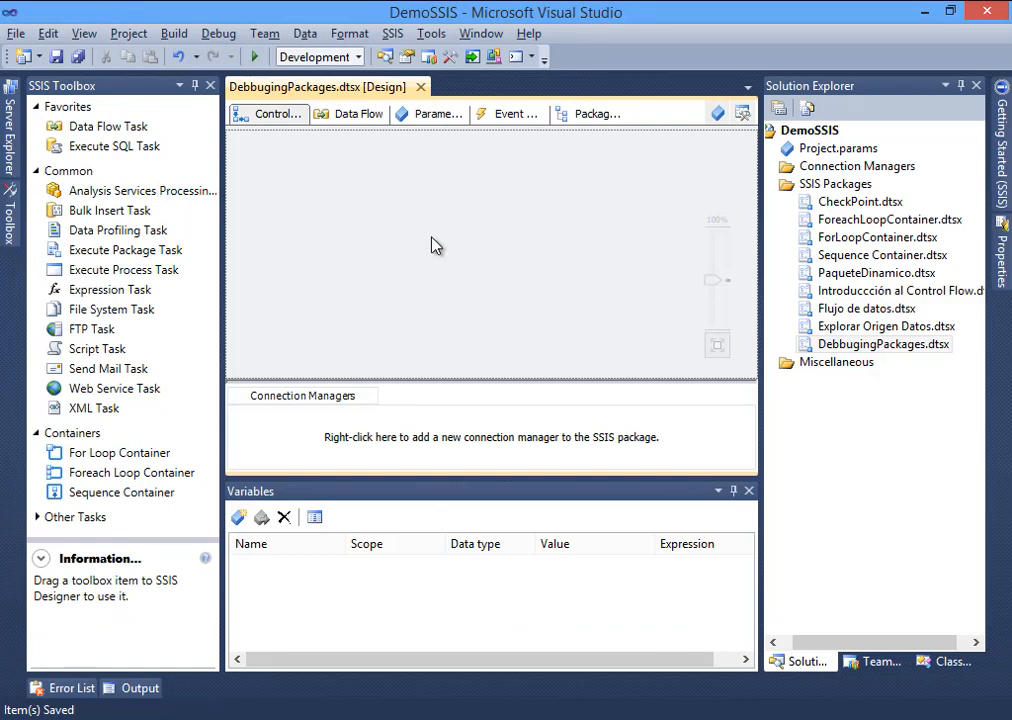
key("alt+Tab")
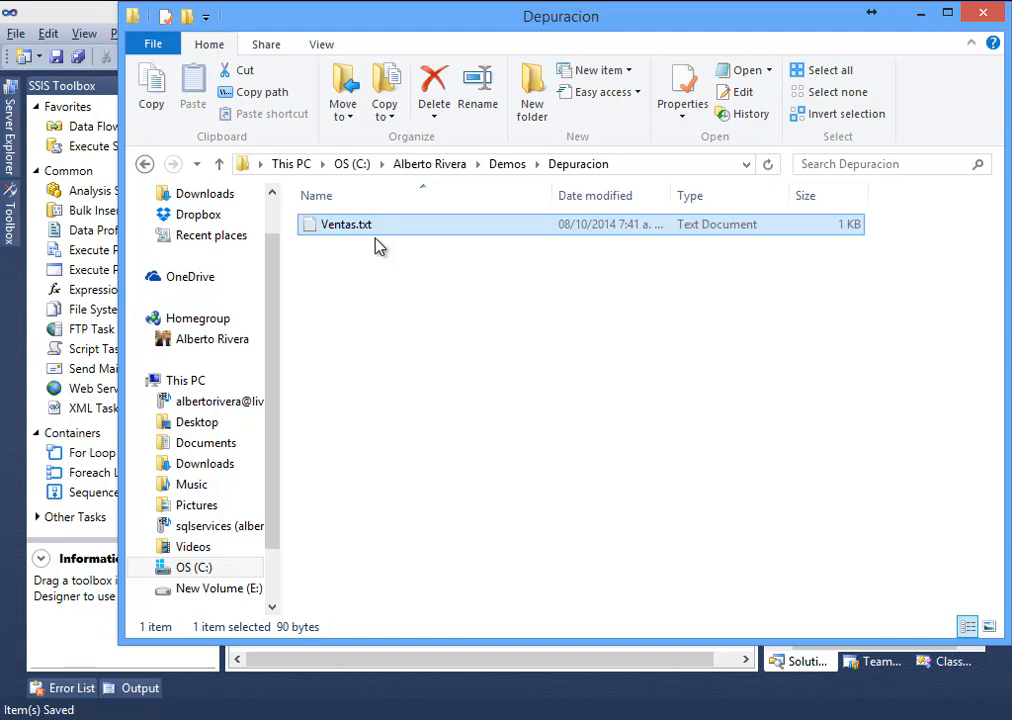
key("alt+Tab")
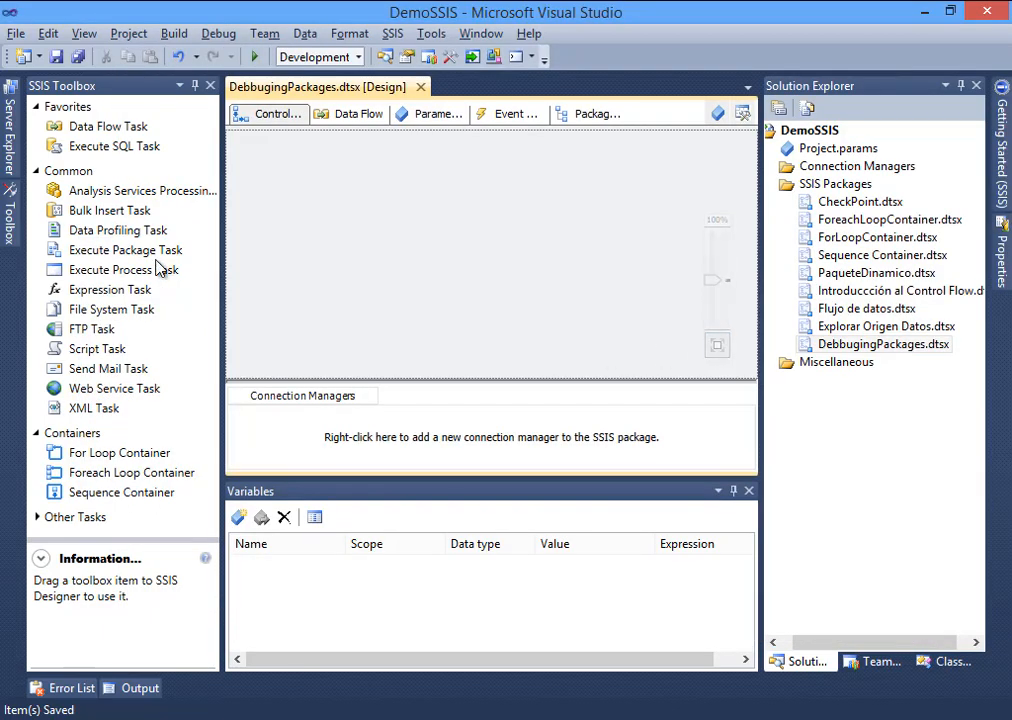
Add a Data Flow Task to the control flow of DebbugingPackages.dtsx and open its data flow.
left_click(92, 137)
left_click_drag(88, 137, 307, 183)
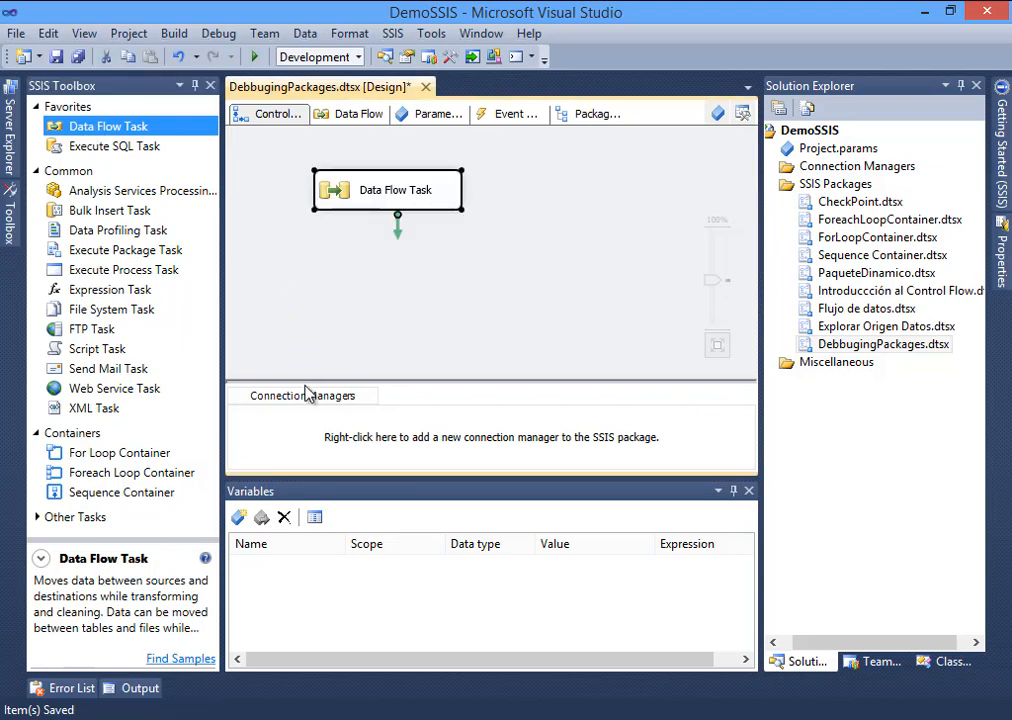
double_click(325, 190)
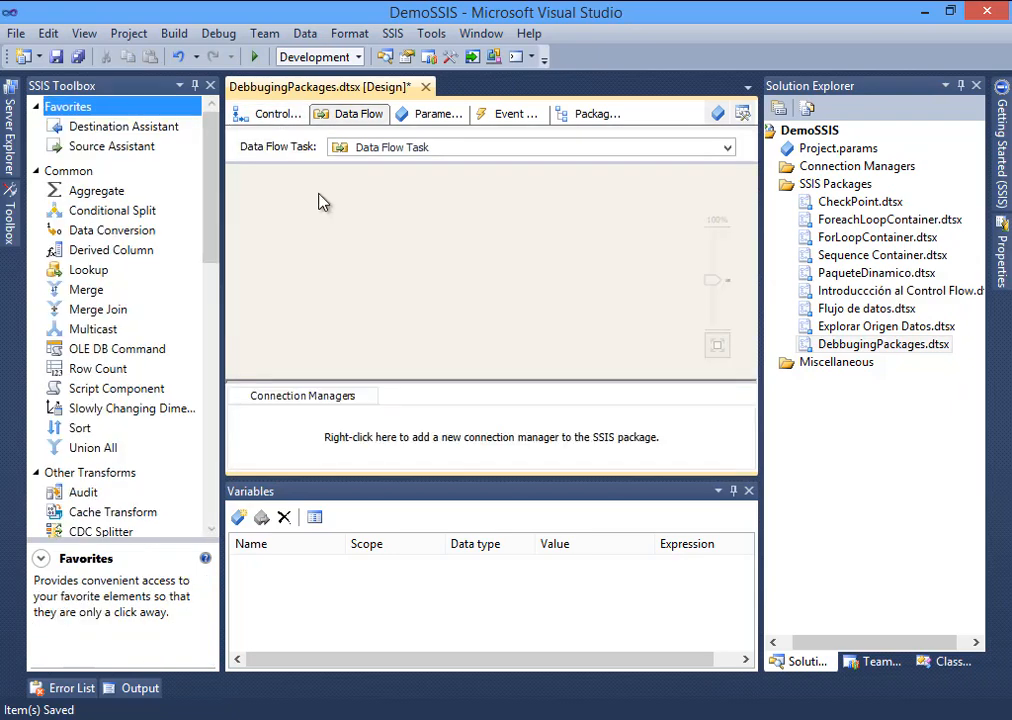
Add a Flat File Source to the data flow.
left_click(205, 225)
left_click_drag(205, 225, 194, 429)
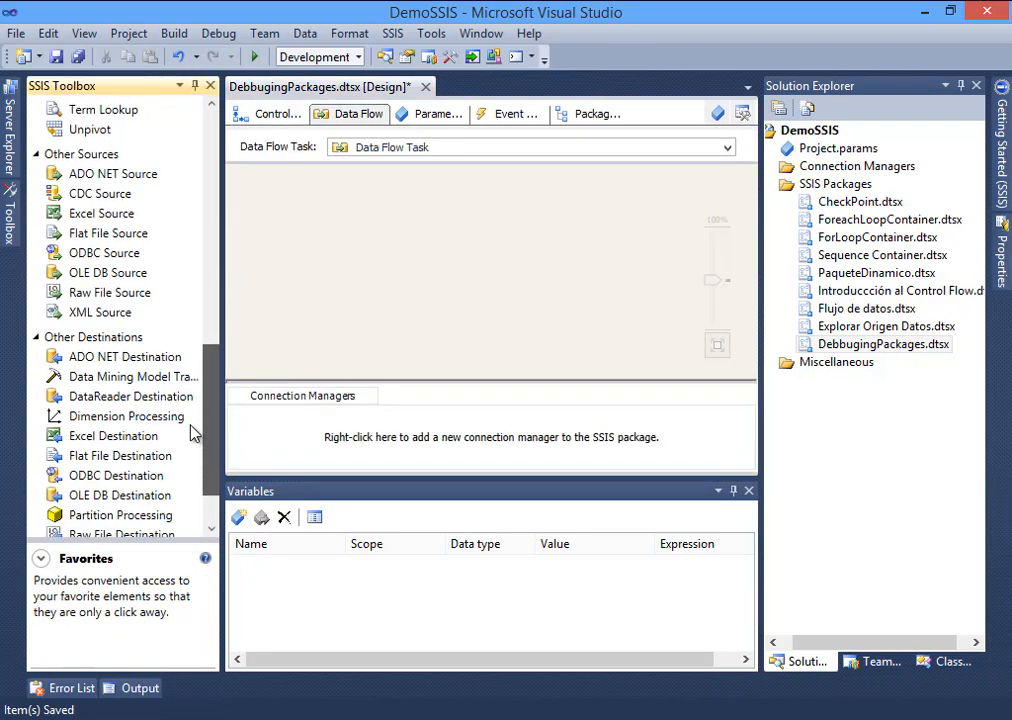
left_click(122, 237)
left_click_drag(122, 237, 375, 210)
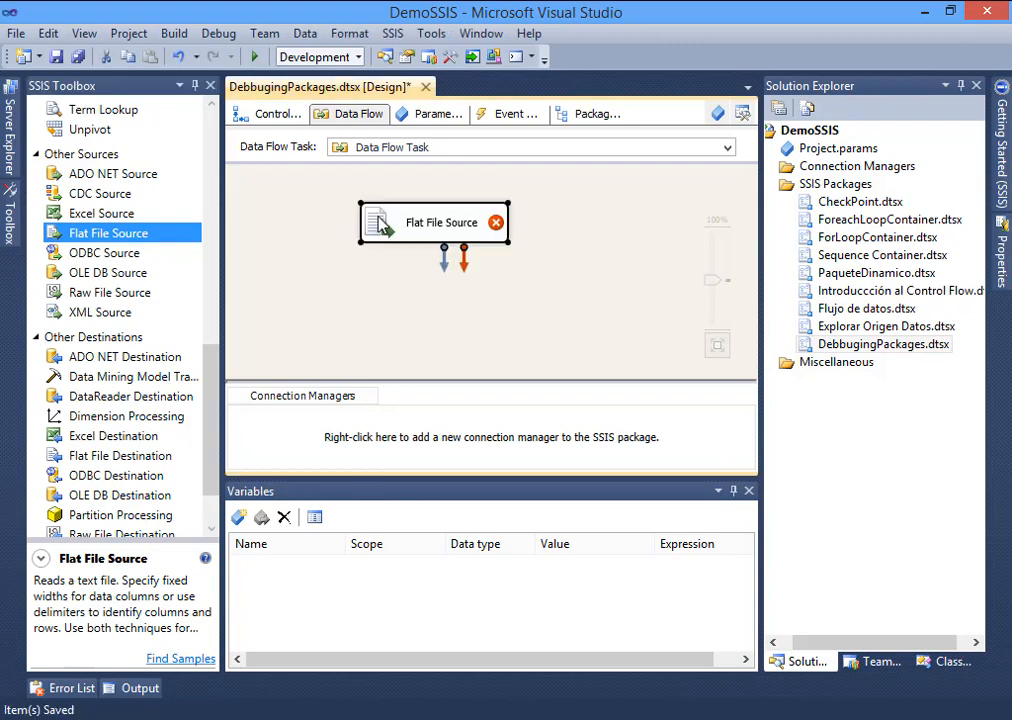
Create a new flat file connection manager for the Flat File Source that reads Ventas.txt from the Demos\Depuracion folder.
double_click(381, 226)
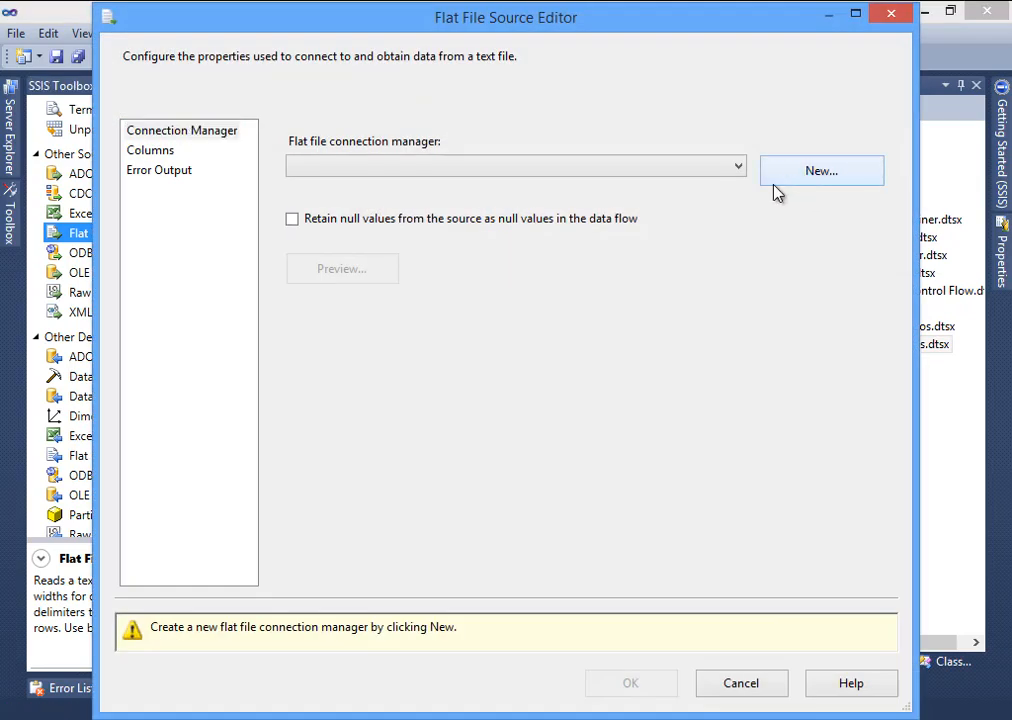
key("Return")
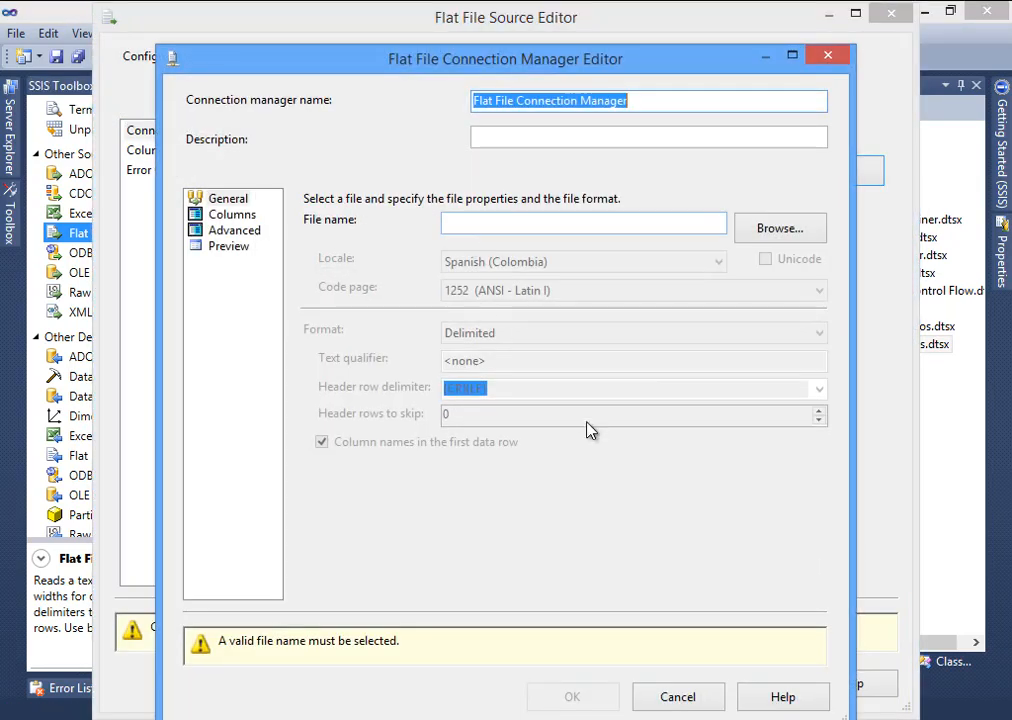
left_click(821, 235)
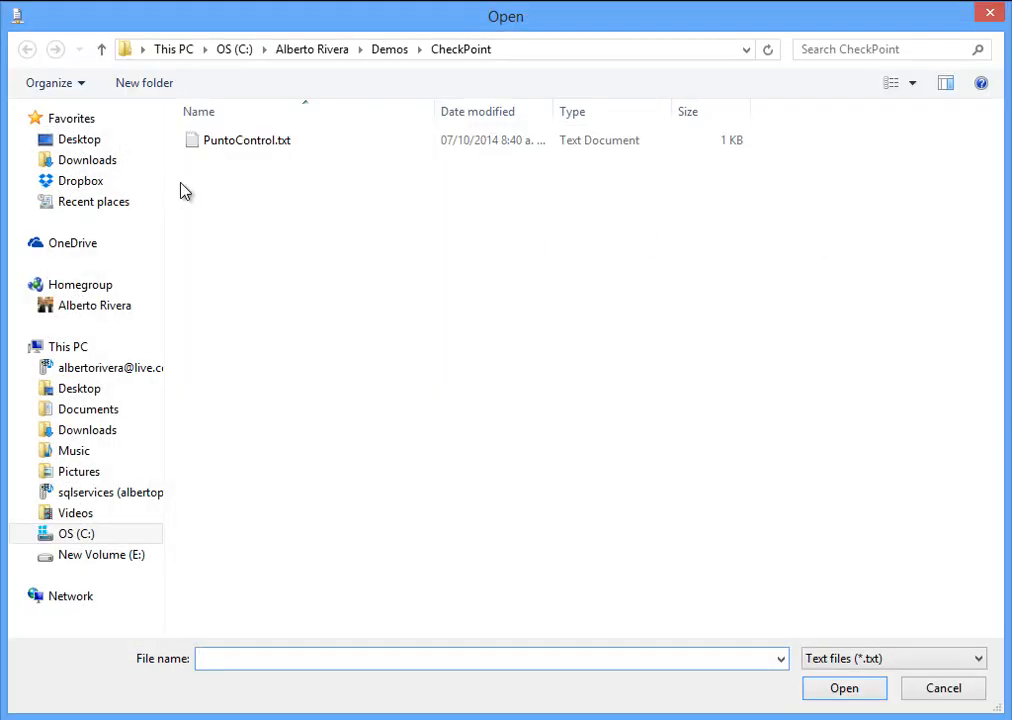
left_click(392, 50)
double_click(255, 185)
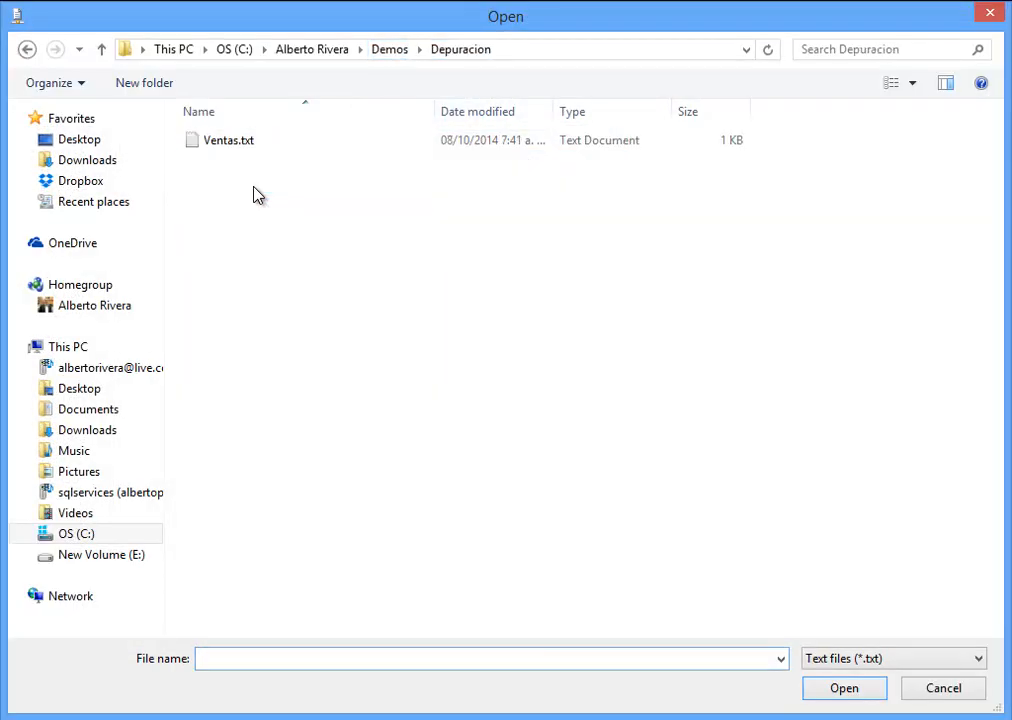
left_click(250, 145)
left_click(822, 690)
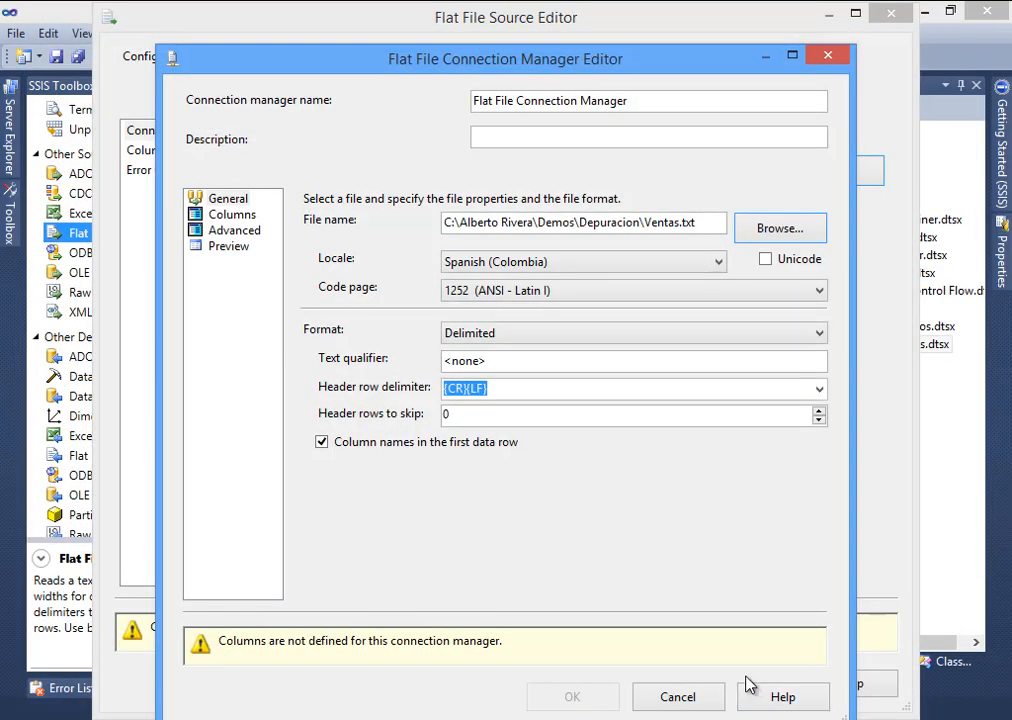
Define the connection's columns with the comma delimiter and accept the Flat File Source configuration.
left_click(240, 215)
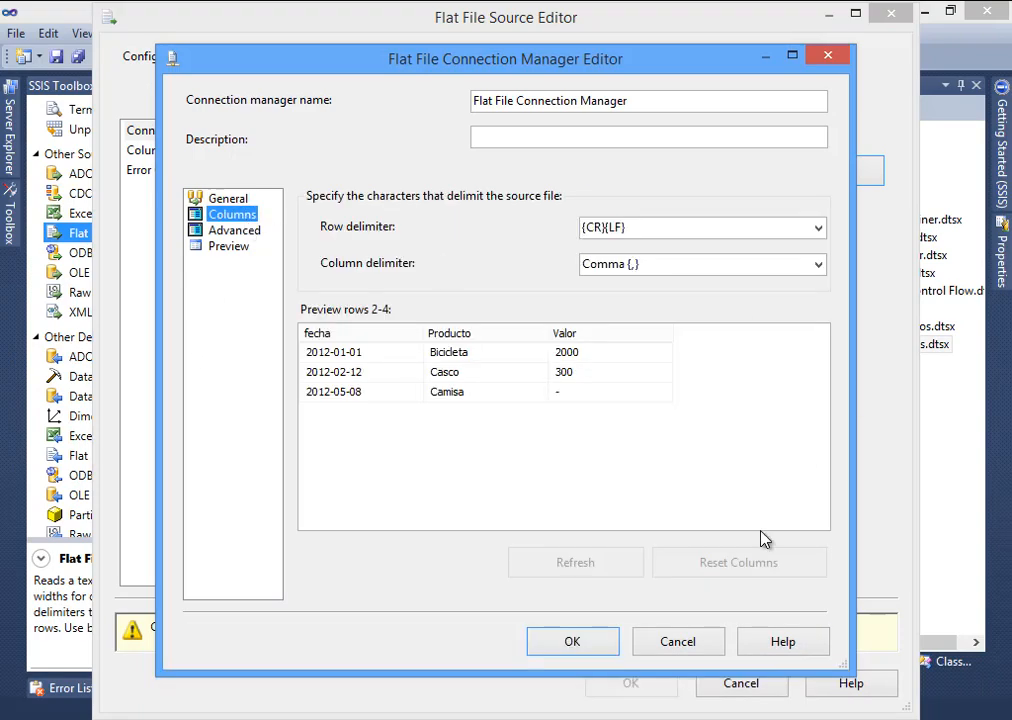
left_click(610, 642)
left_click(152, 152)
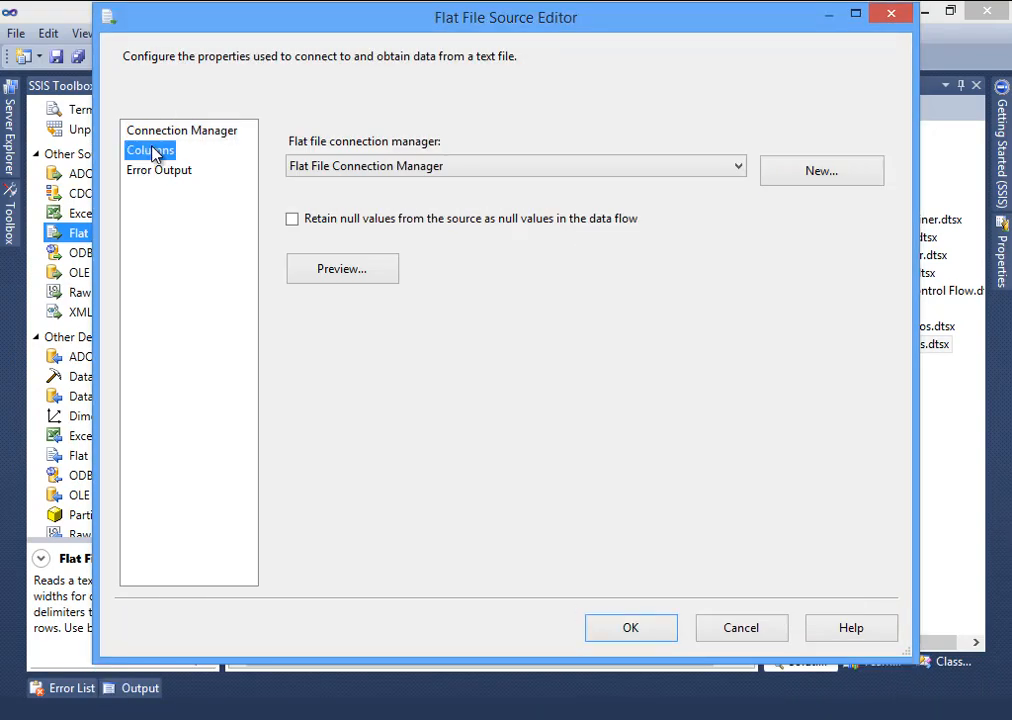
left_click(640, 634)
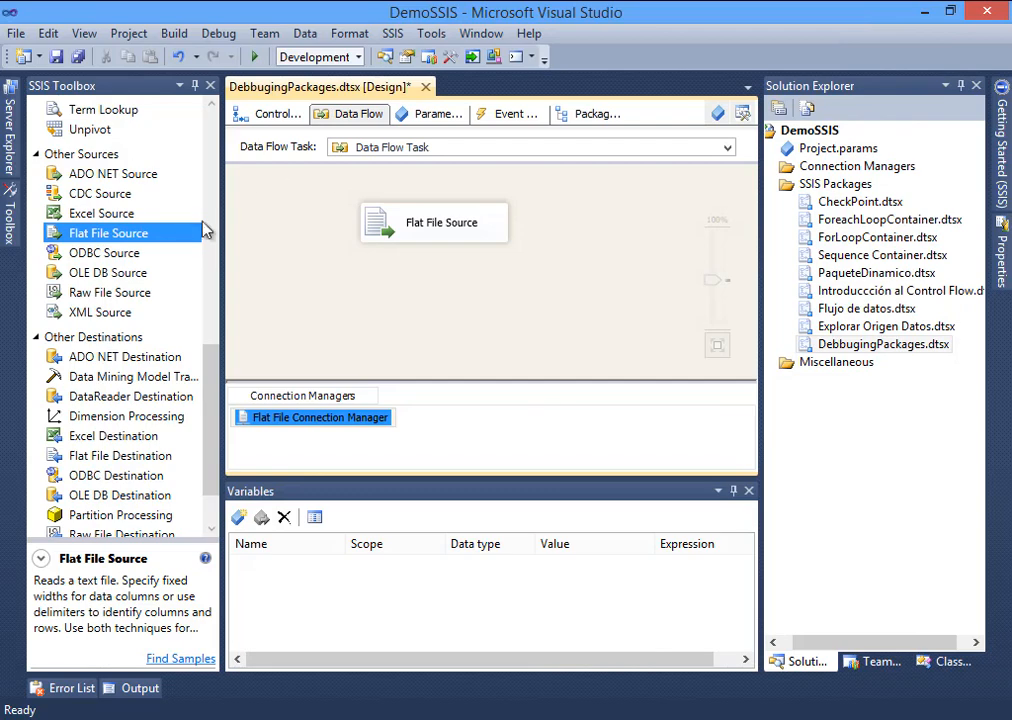
Add an OLE DB Destination below the Flat File Source and connect the source's data output to it.
left_click_drag(215, 388, 446, 323)
left_click(456, 214)
left_click_drag(445, 240, 432, 320)
Set the OLE DB Destination's connection manager to the existing localhost\sql2014.DemoDW data connection.
double_click(440, 318)
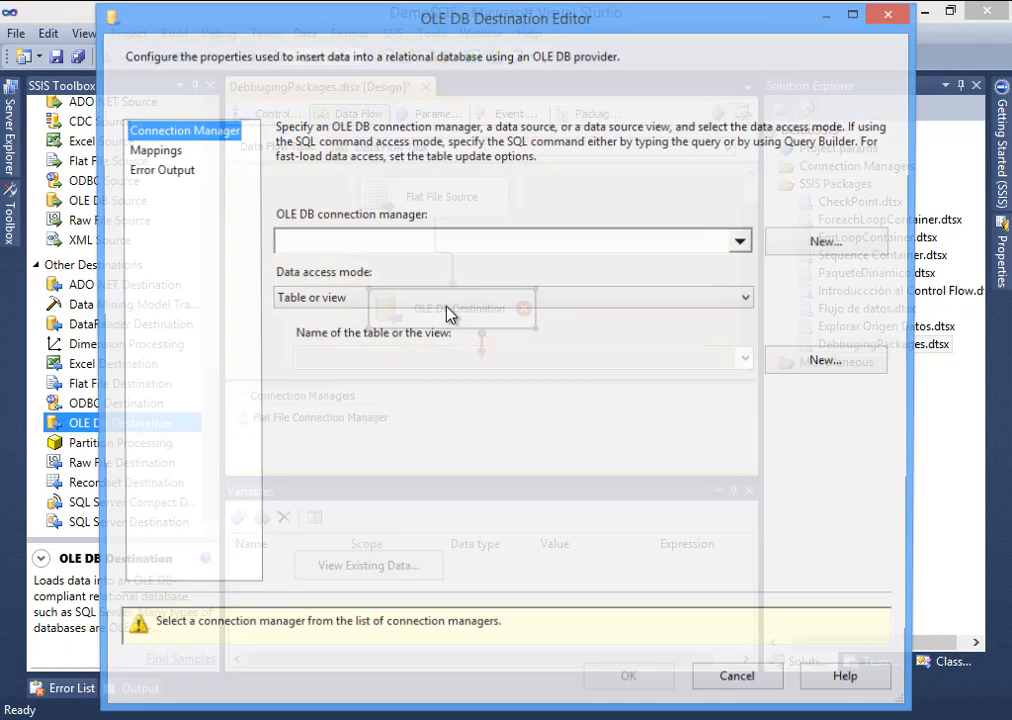
left_click(800, 244)
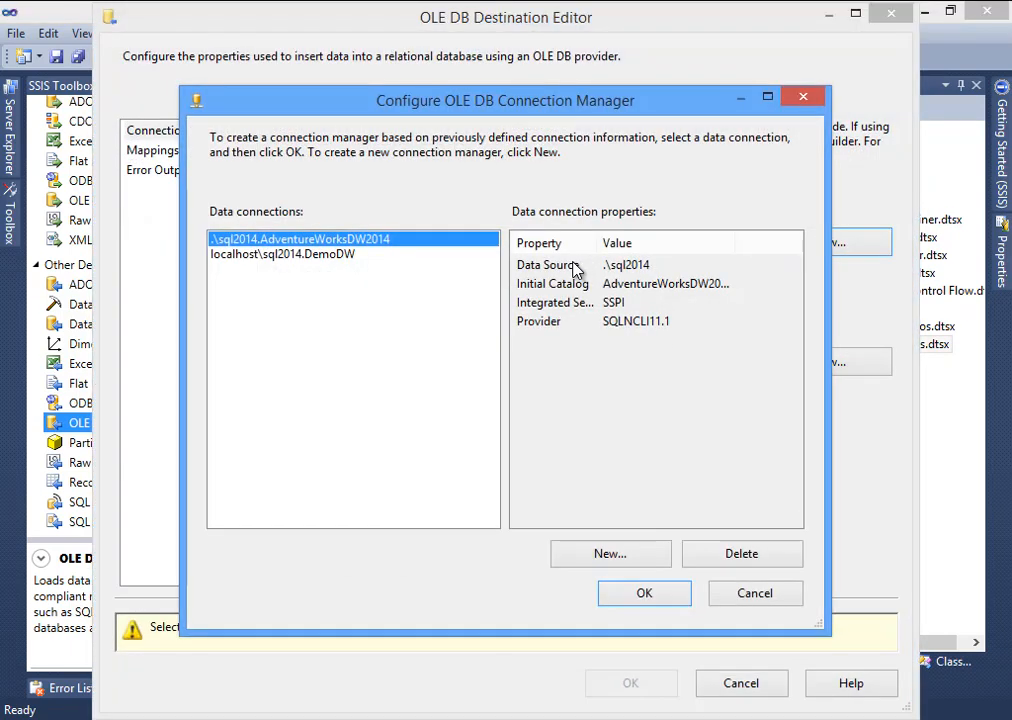
left_click(326, 255)
left_click(628, 594)
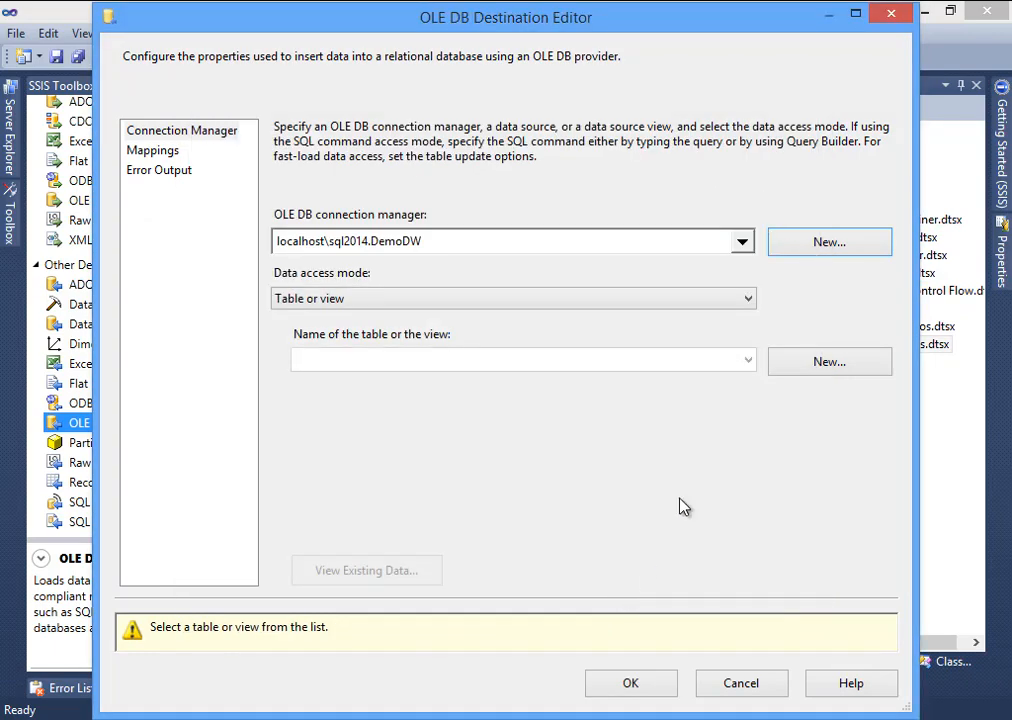
Start a new table for the OLE DB Destination and set the fecha column's type to datetime in its CREATE TABLE statement.
left_click(826, 366)
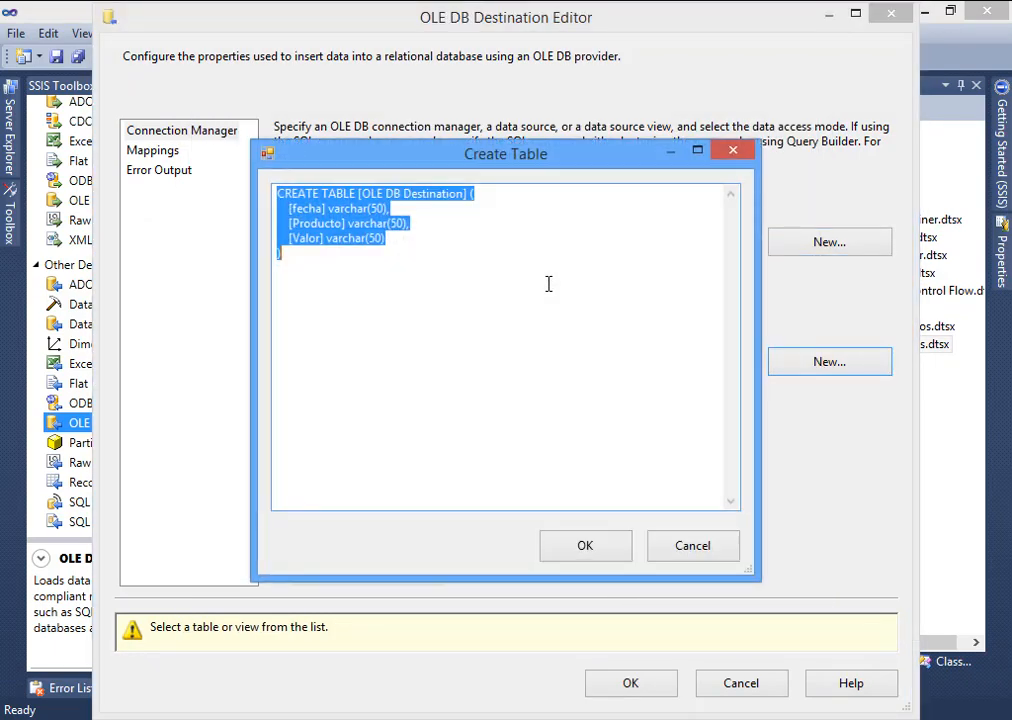
left_click(420, 243)
key("Up")
key("ctrl+shift+Left")
type("datetime")
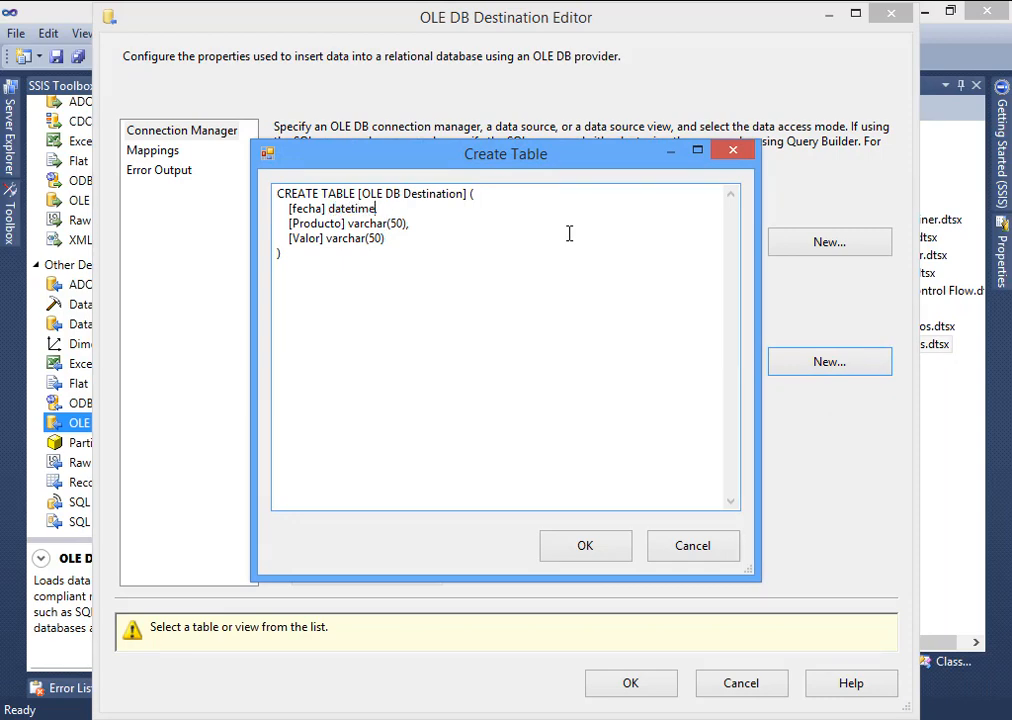
Change the Valor column's type to int in the CREATE TABLE statement.
key("Down")
key("Down")
key("End")
key("ctrl+shift+Left")
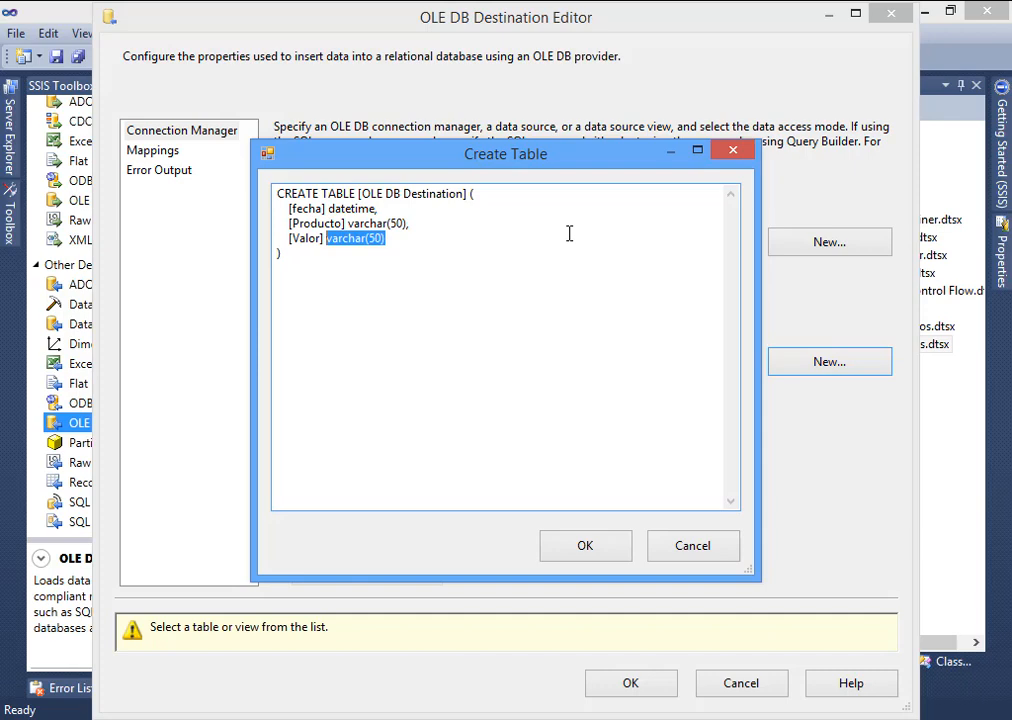
type("float")
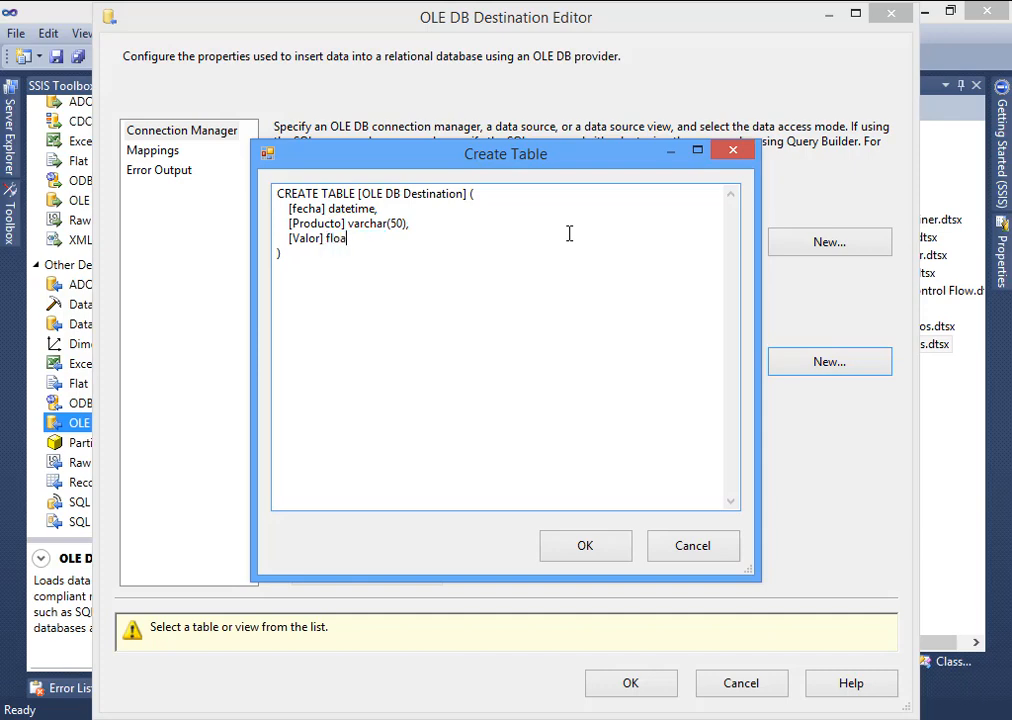
key("ctrl+shift+Left")
type("int")
Create the table and accept the OLE DB Destination with fecha, Producto and Valor mapped to the same-named columns.
left_click(613, 546)
left_click(160, 151)
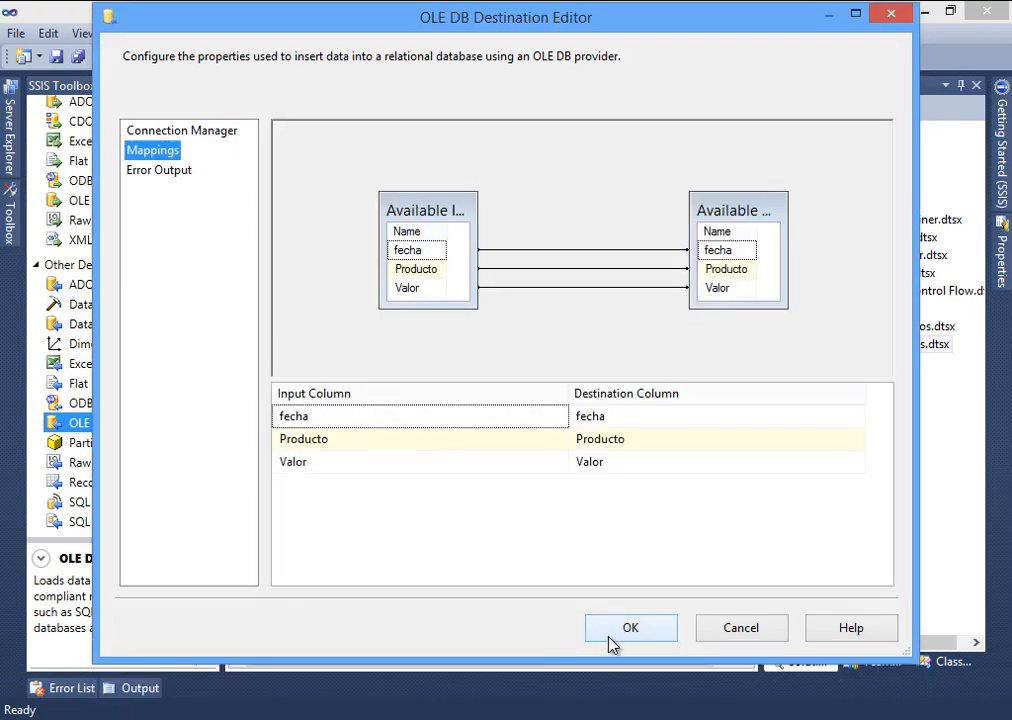
left_click(630, 628)
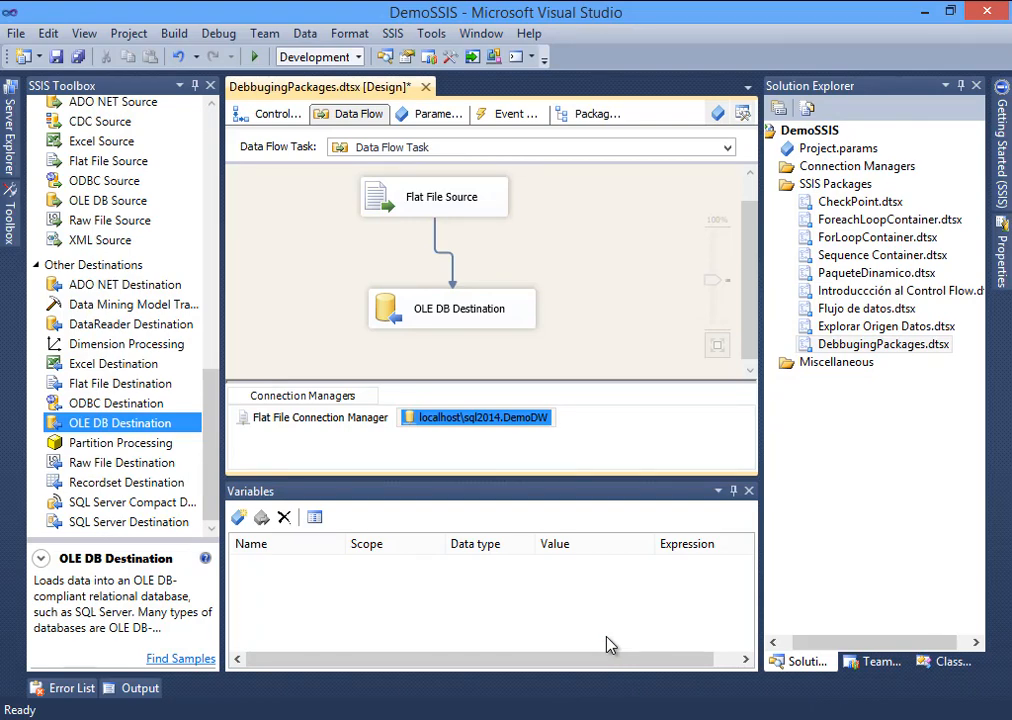
Adjust the positions of the Flat File Source and OLE DB Destination on the canvas and execute DebbugingPackages.dtsx.
left_click_drag(465, 314, 450, 320)
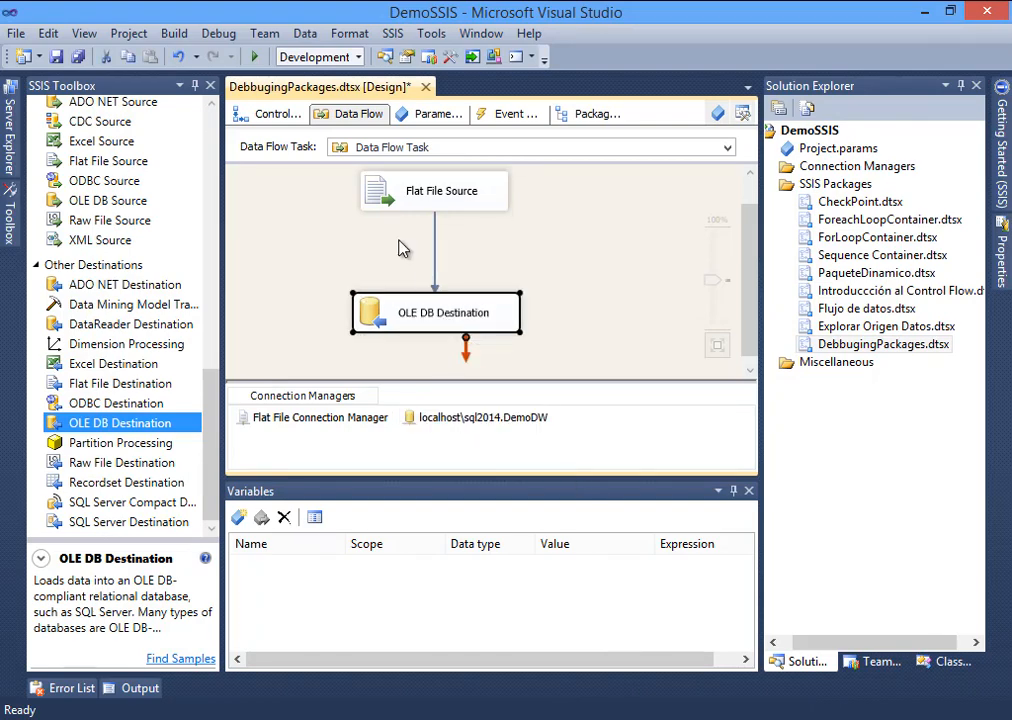
left_click_drag(425, 196, 437, 203)
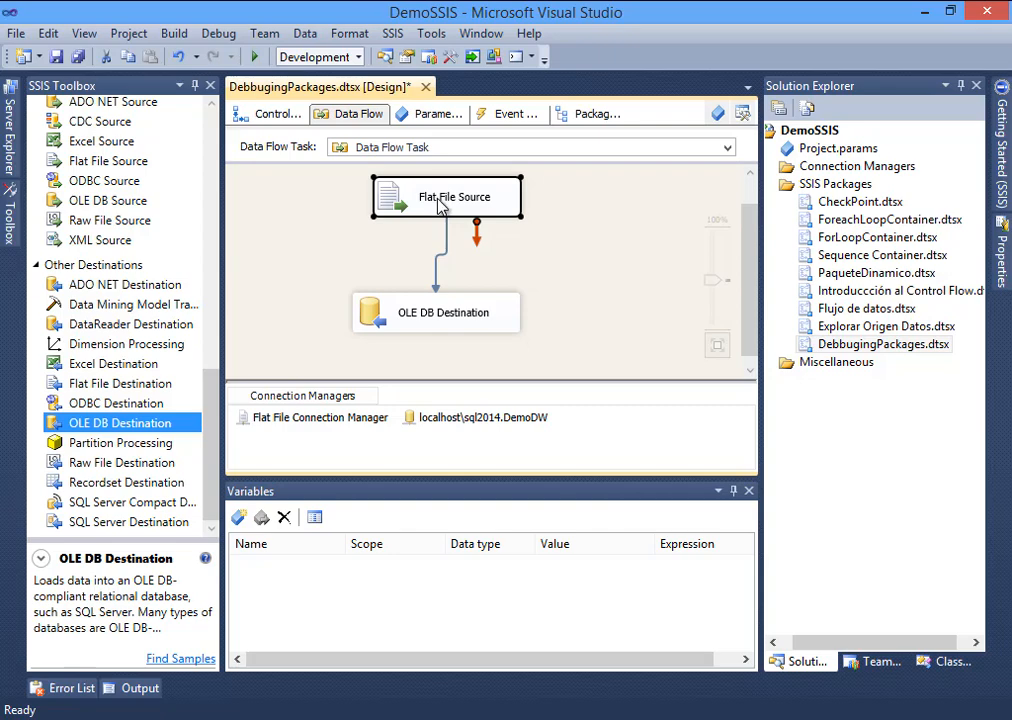
right_click(907, 347)
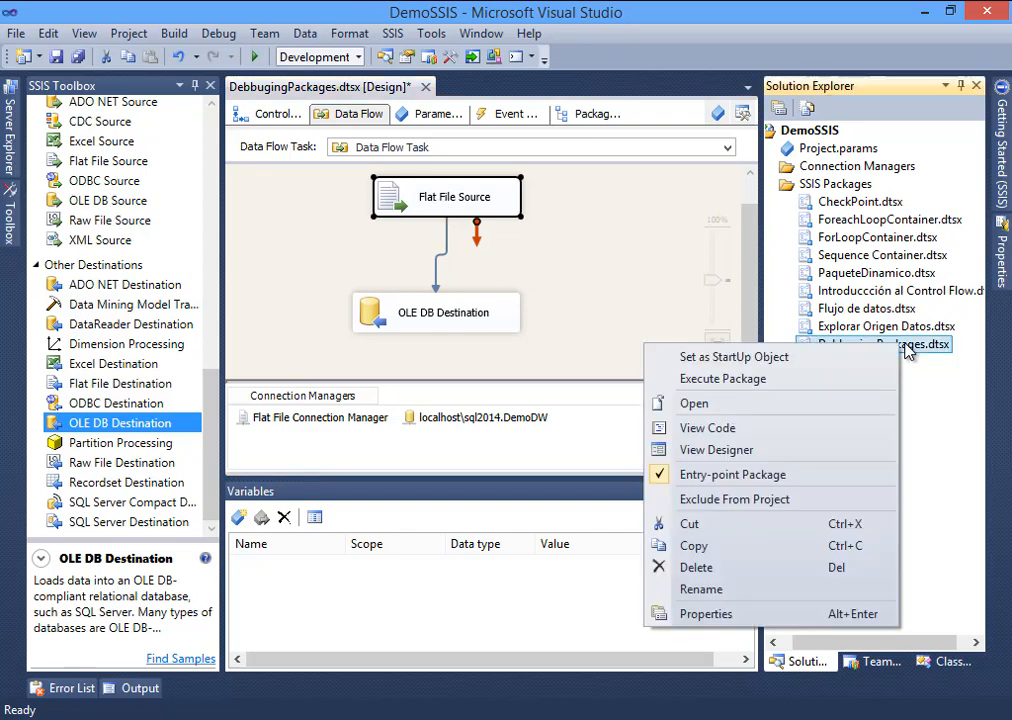
left_click(690, 380)
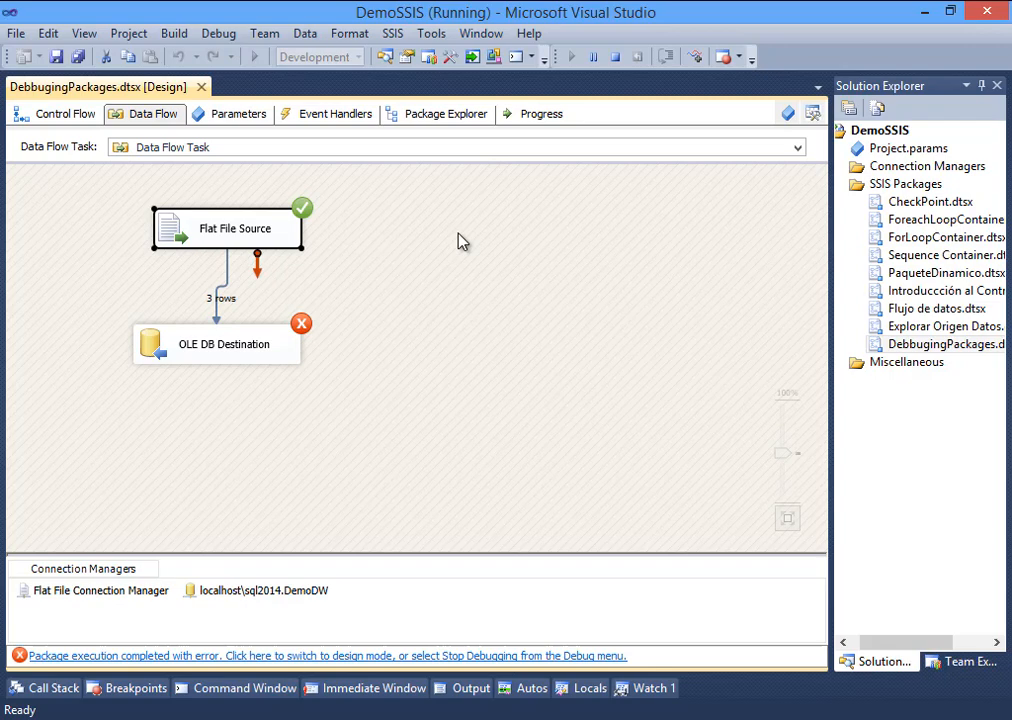
Read through the package's debug output to examine the error messages from the run.
left_click(472, 688)
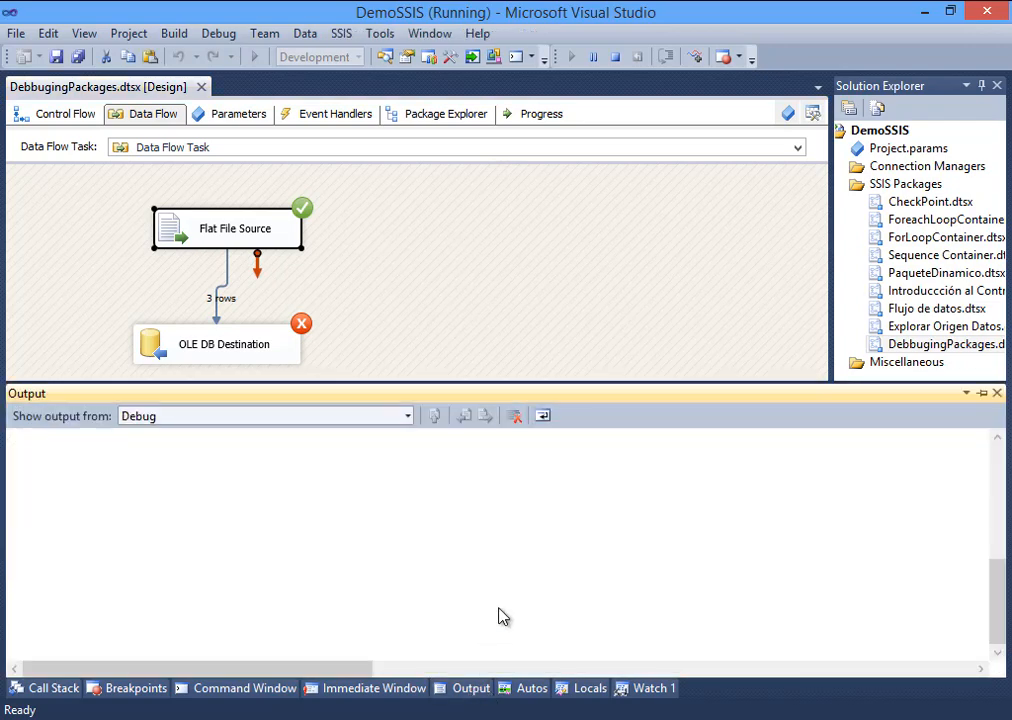
left_click_drag(1001, 611, 1001, 494)
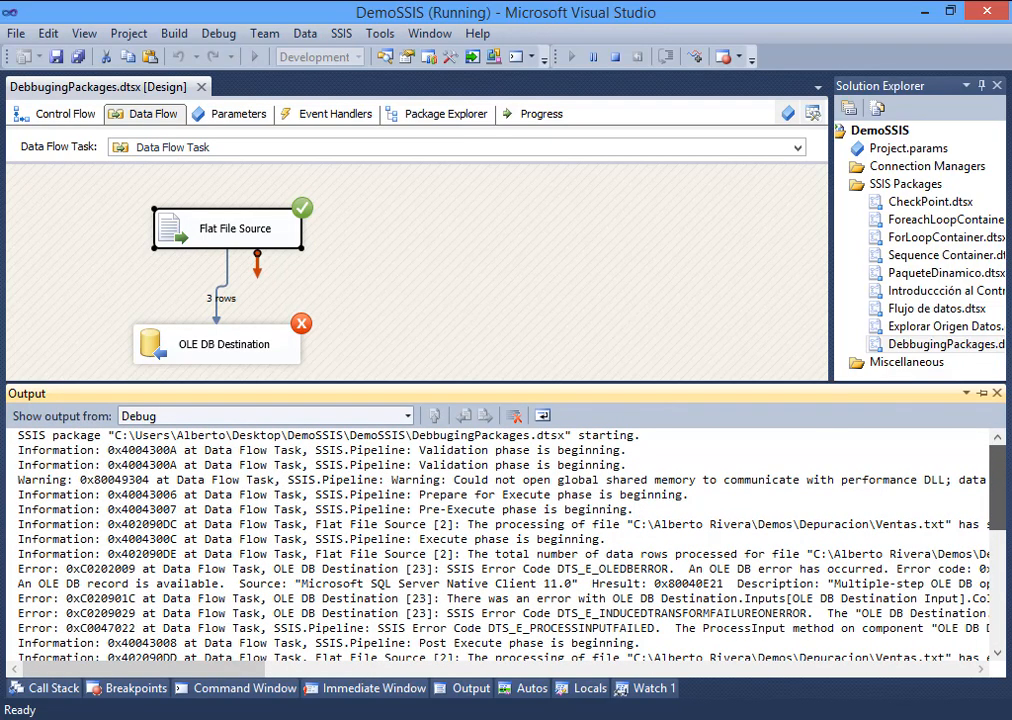
mouse_move(1008, 479)
left_mouse_down()
mouse_move(1003, 630)
mouse_move(1005, 496)
left_mouse_up()
left_click(583, 254)
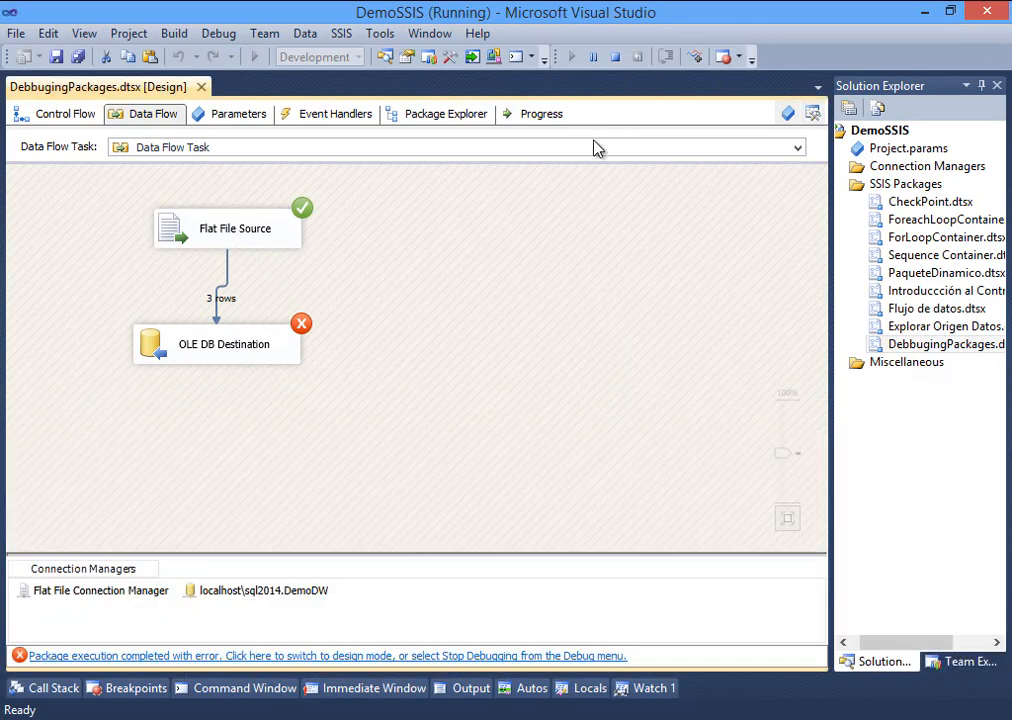
Examine the full OLE DB Destination error messages in the package's execution progress, then stop debugging.
left_click(551, 119)
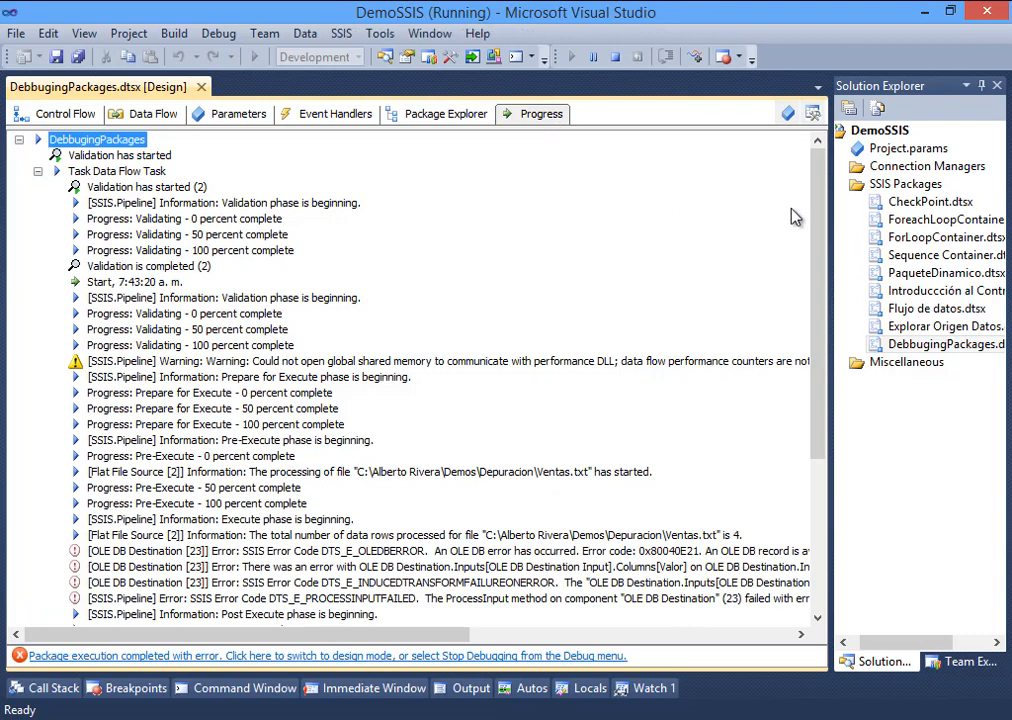
scroll(832, 222, "down", 1)
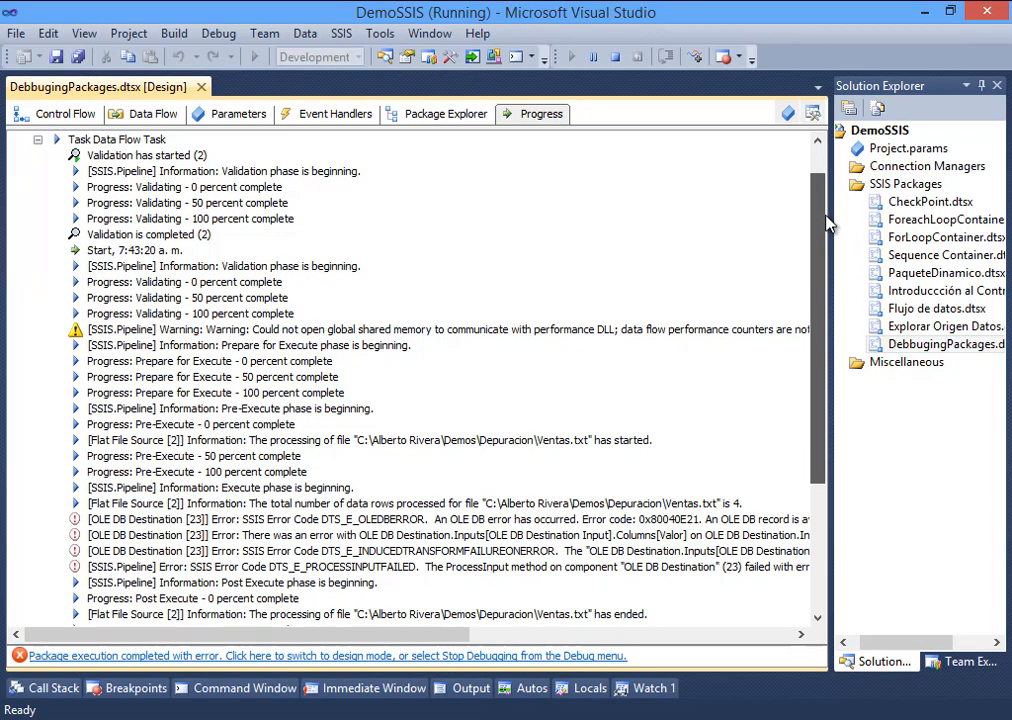
left_click_drag(443, 636, 718, 662)
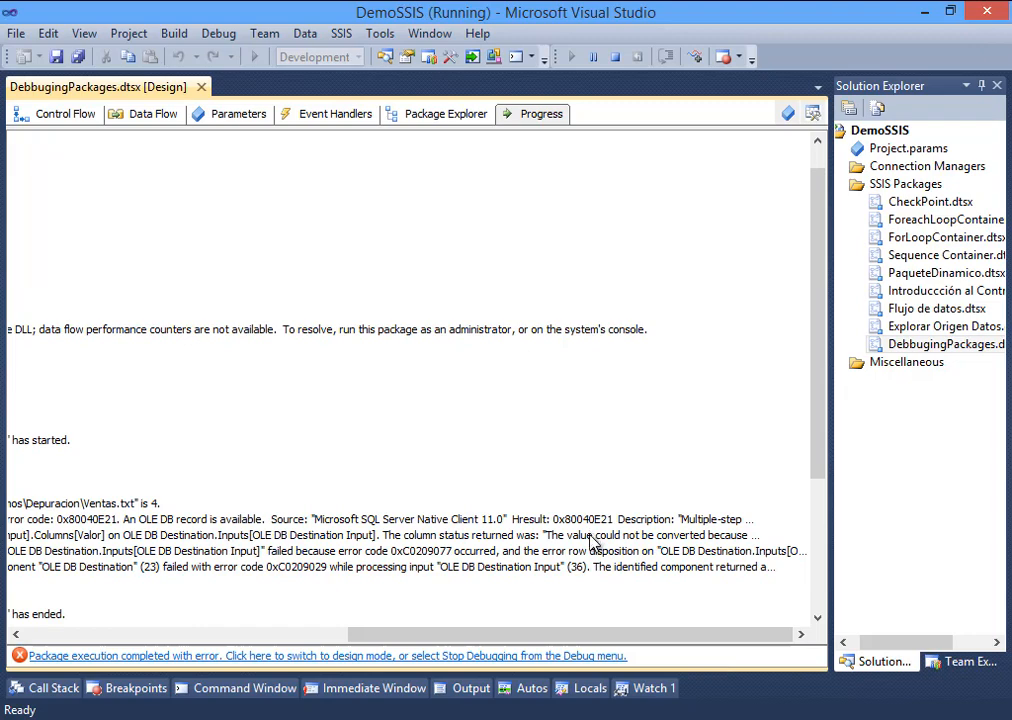
scroll(400, 545, "up", 1)
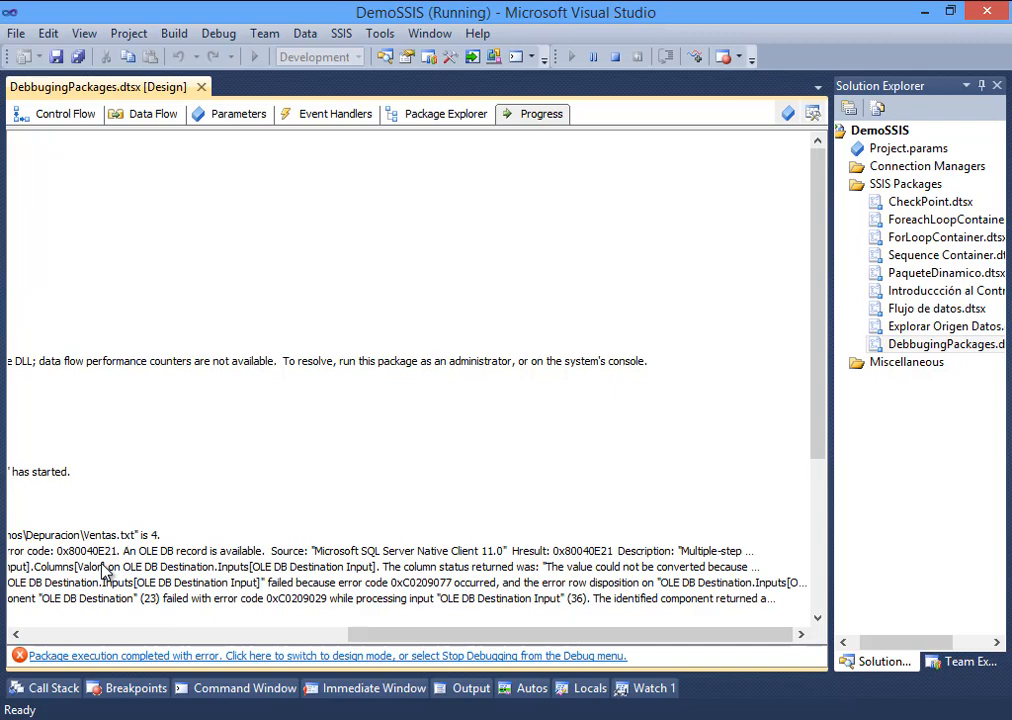
left_click_drag(350, 634, 168, 643)
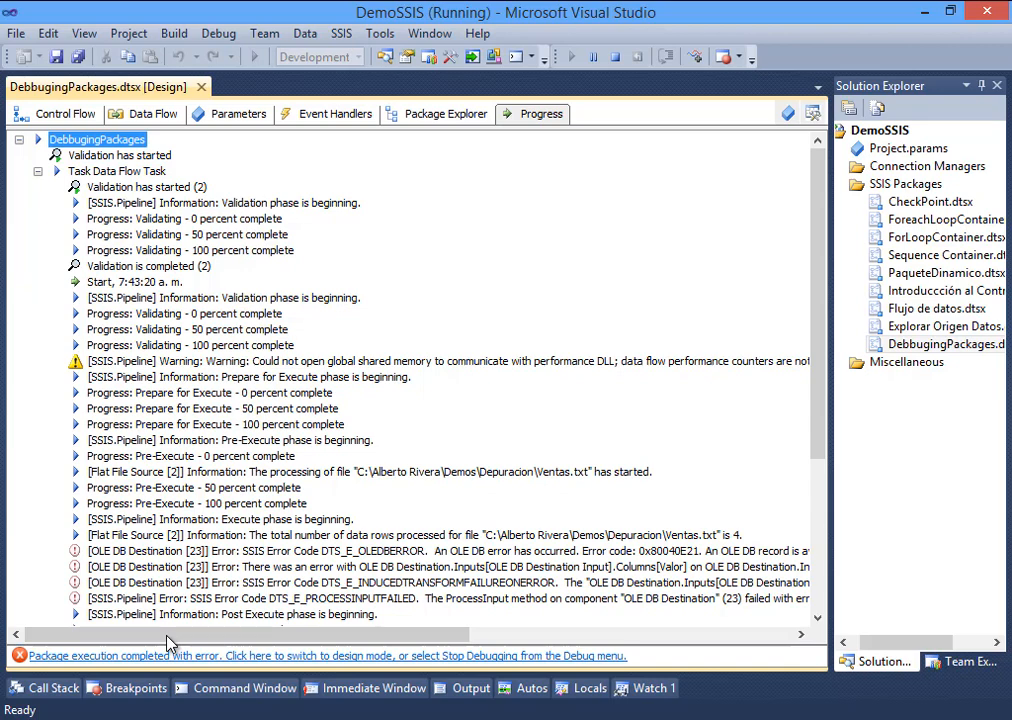
left_click(160, 115)
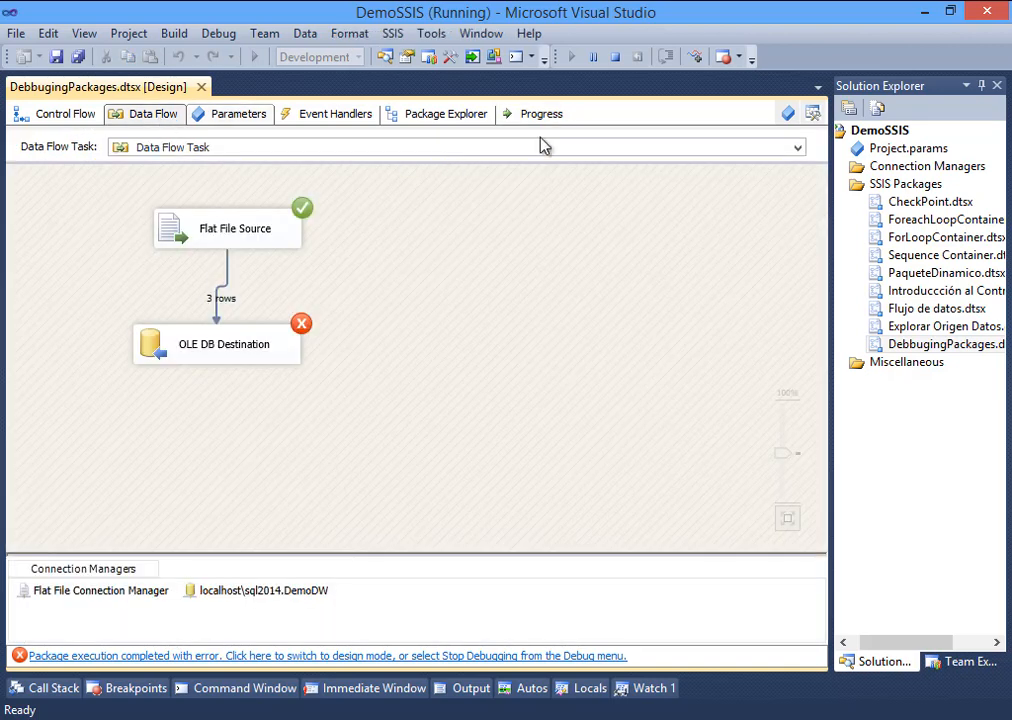
left_click(615, 56)
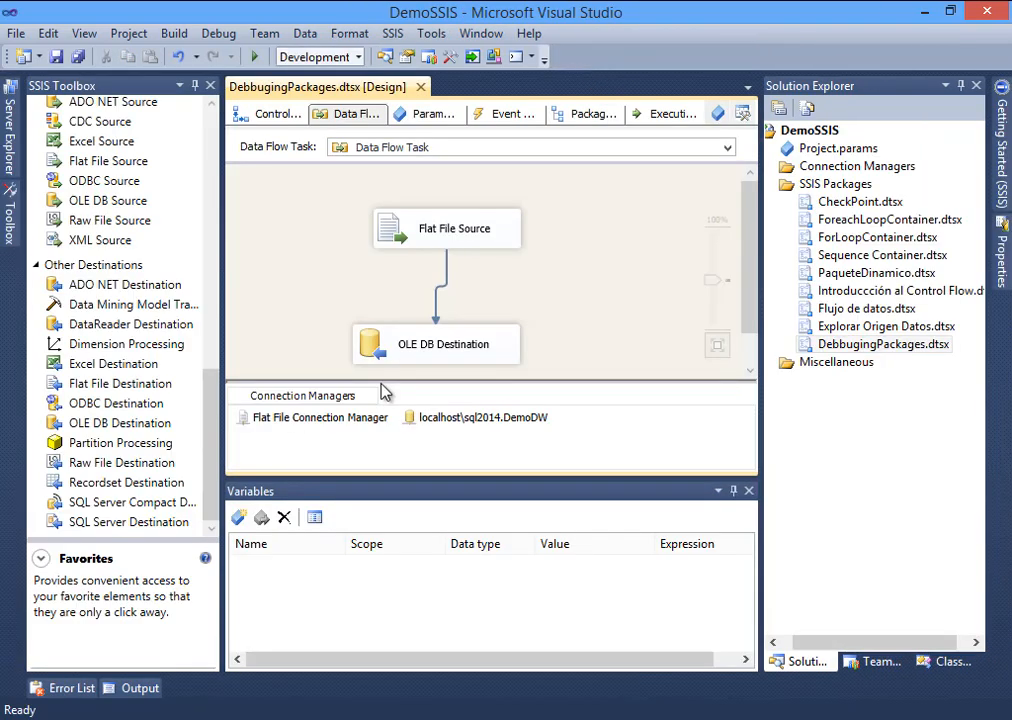
left_click(440, 292)
double_click(441, 296)
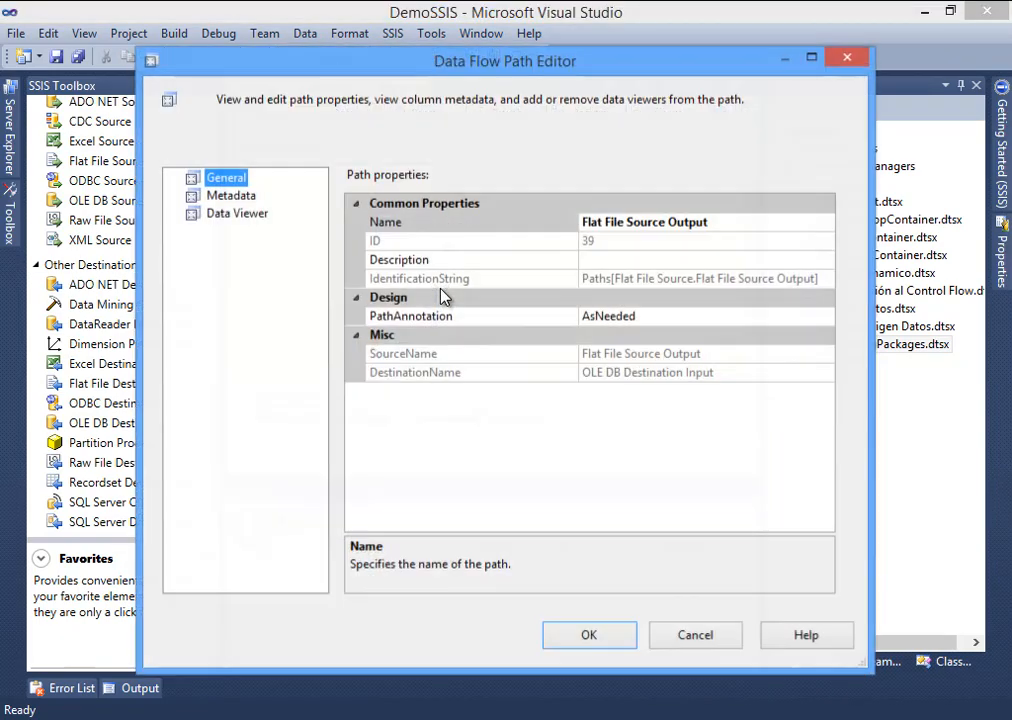
left_click(680, 640)
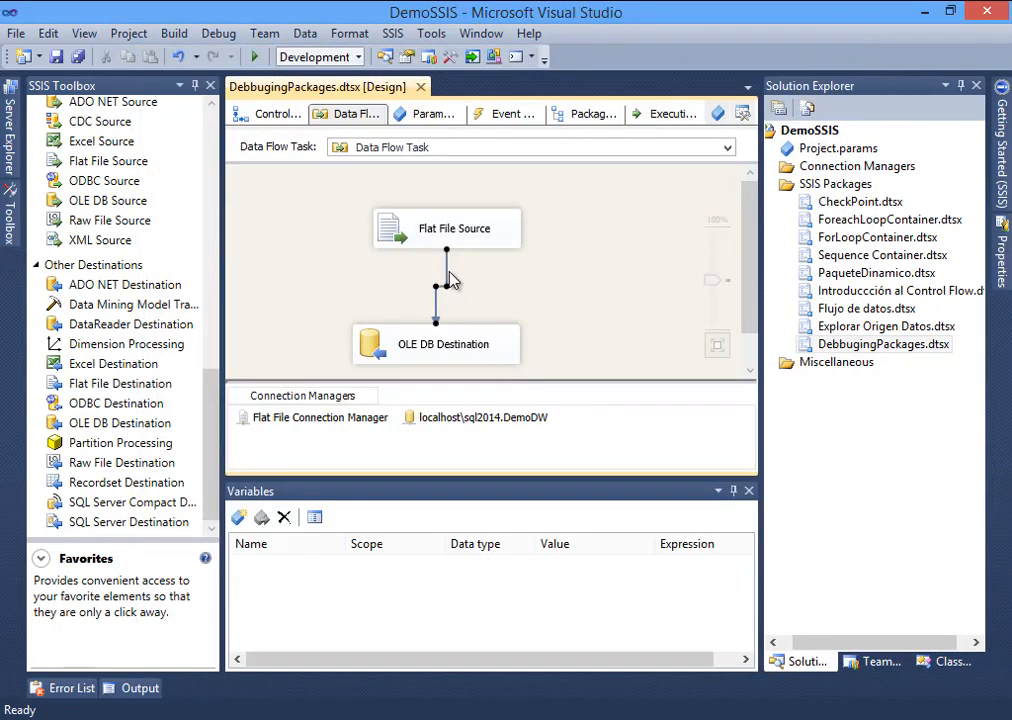
Enable a data viewer showing fecha, Producto and Valor on the path between Flat File Source and OLE DB Destination.
double_click(449, 277)
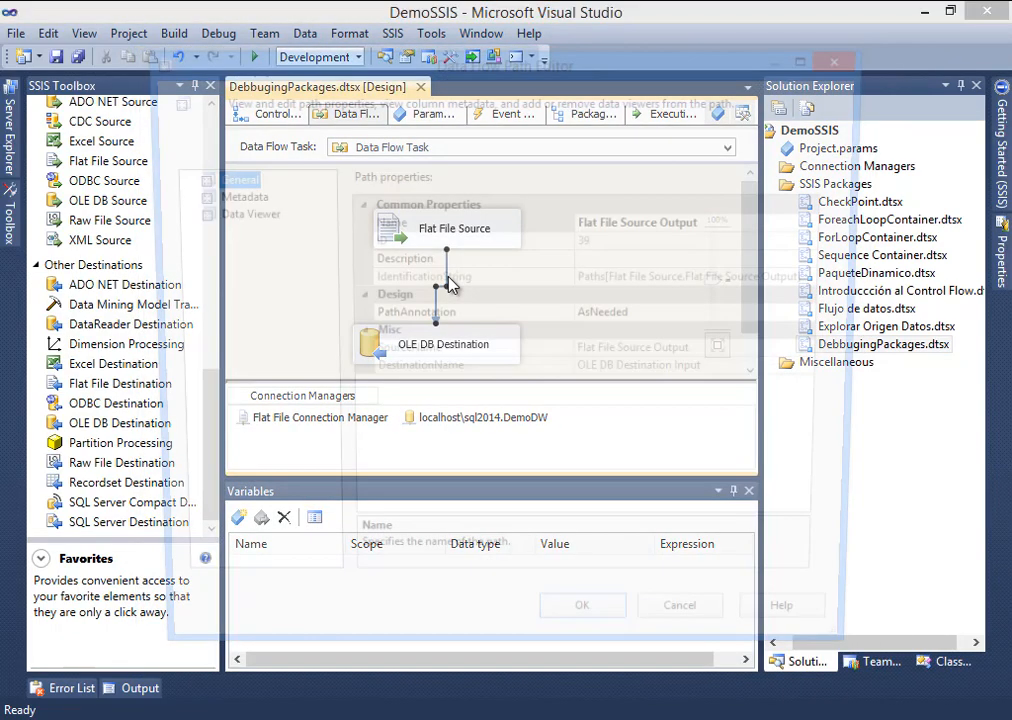
left_click(240, 215)
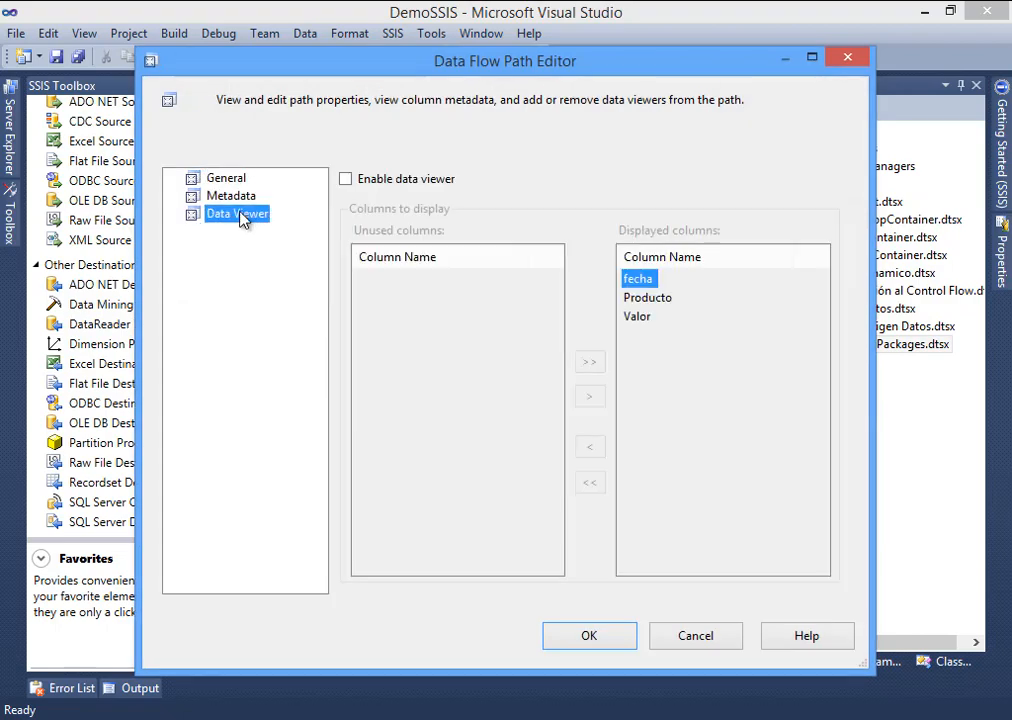
left_click(363, 190)
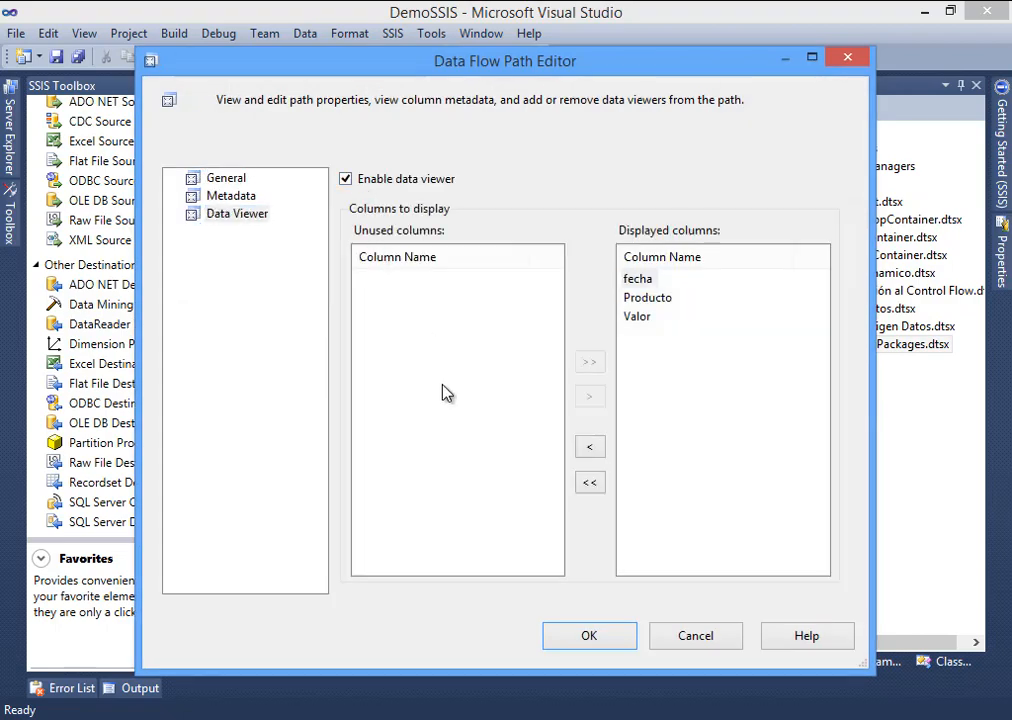
left_click(580, 638)
Execute DebbugingPackages.dtsx to inspect the source rows in the data viewer, and stop debugging.
right_click(795, 346)
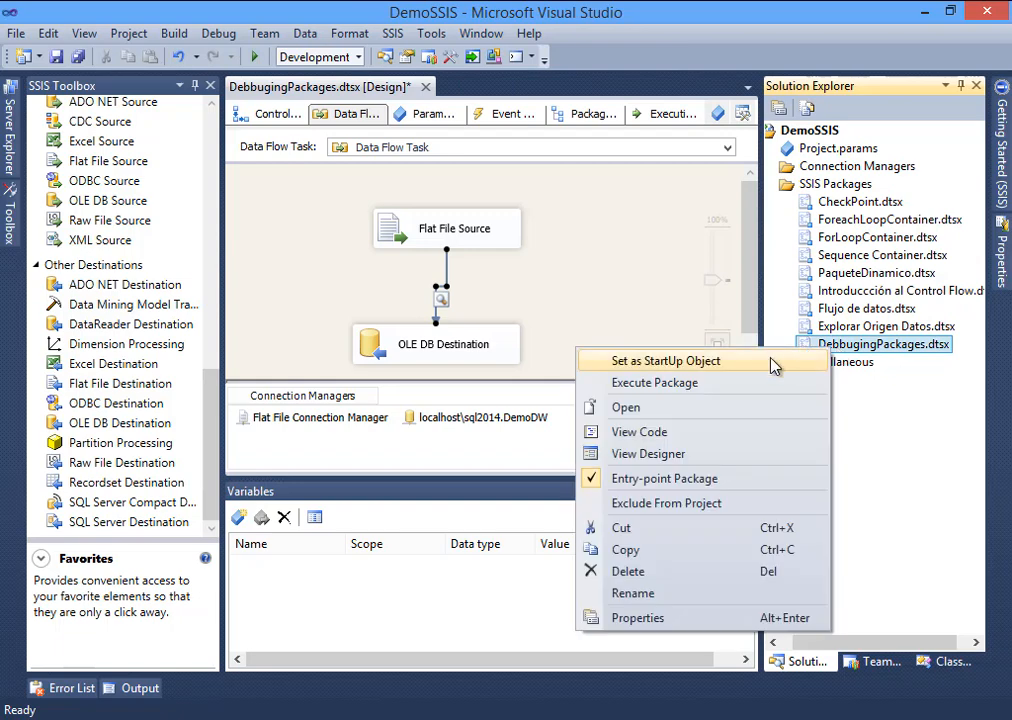
left_click(705, 382)
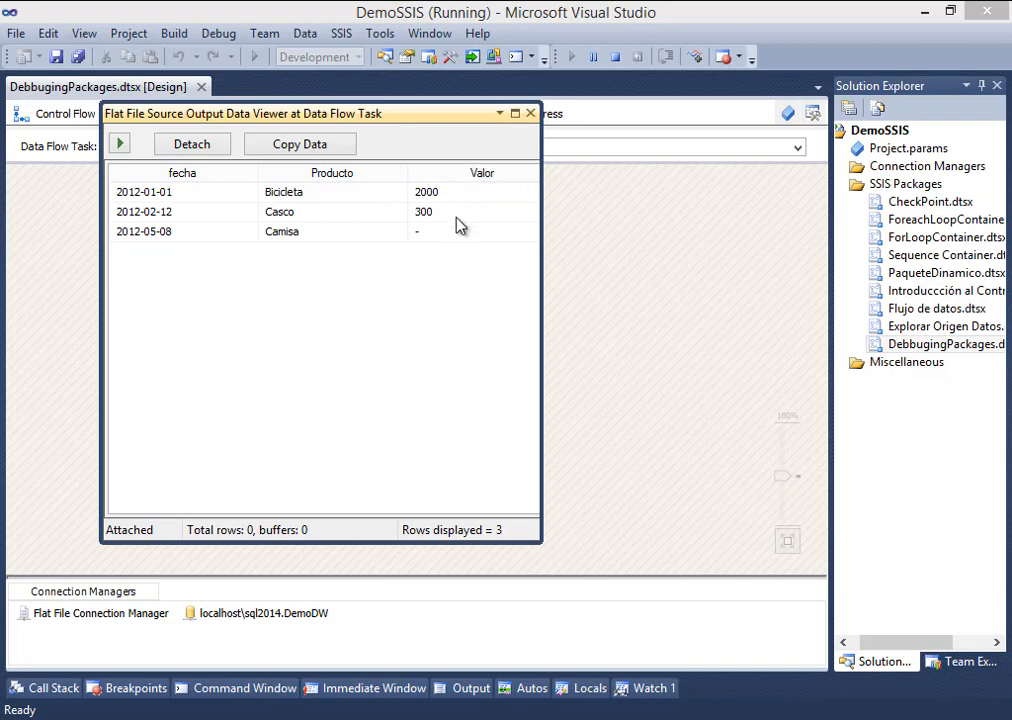
left_click(530, 114)
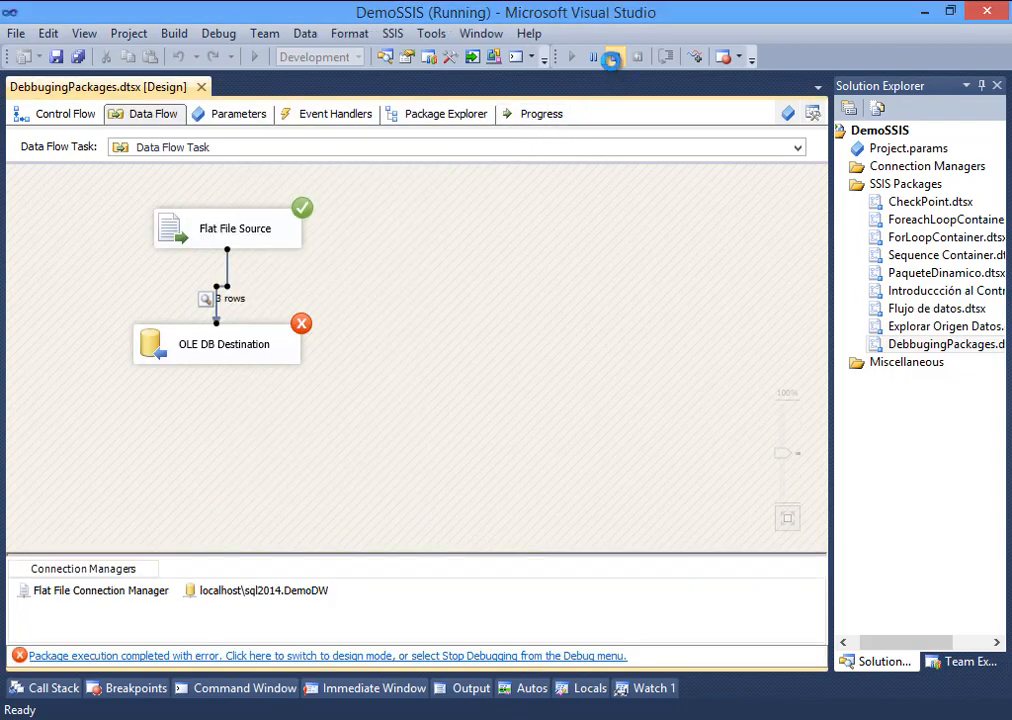
left_click(612, 57)
Move the OLE DB Destination further below the Flat File Source and delete the data path between them.
left_click(362, 340)
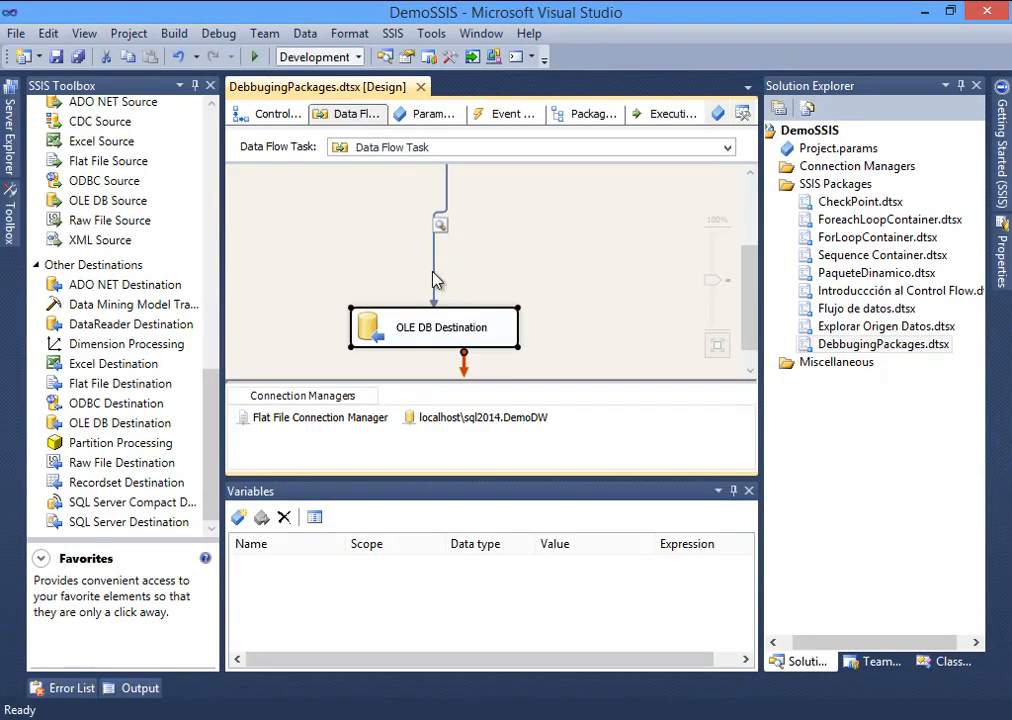
left_click_drag(481, 339, 490, 328)
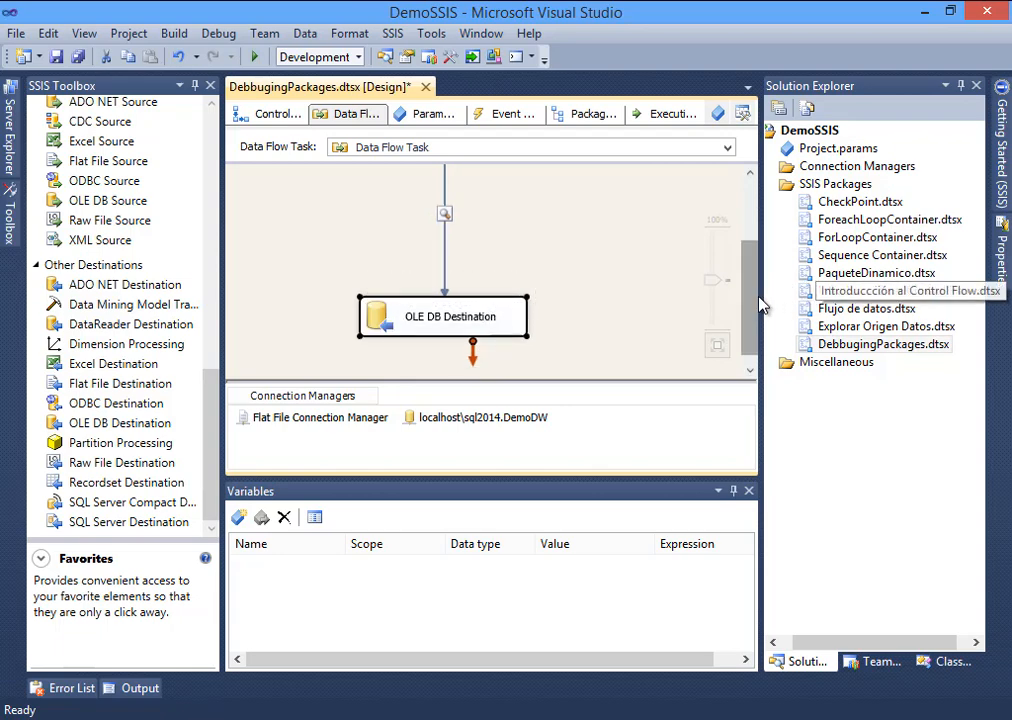
left_click_drag(758, 300, 746, 278)
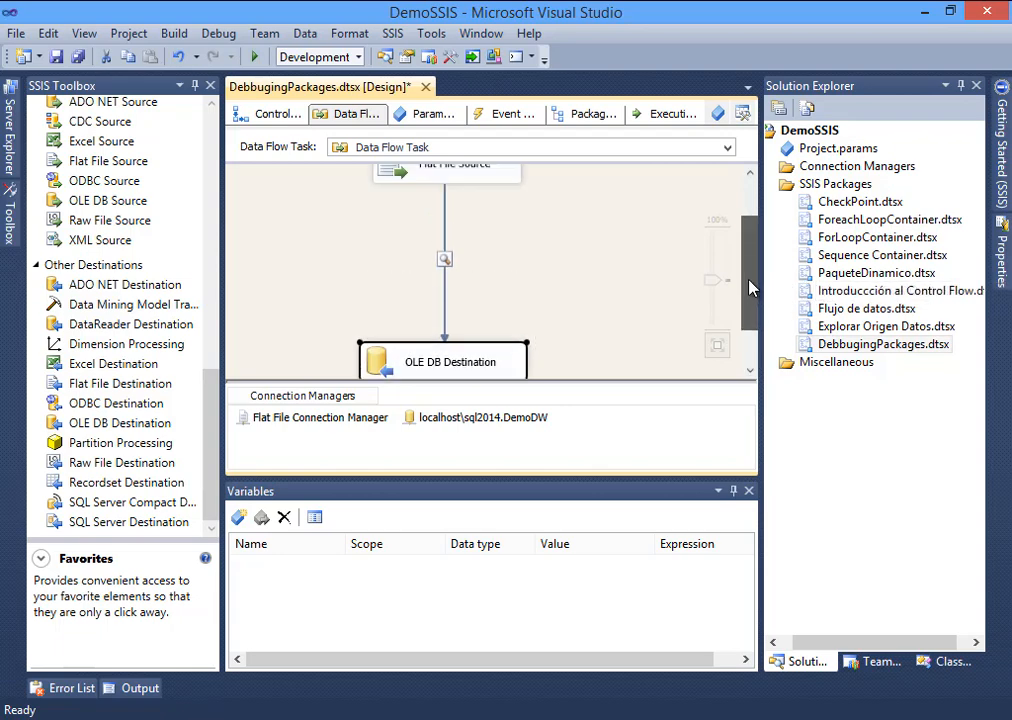
left_click(444, 300)
key("Delete")
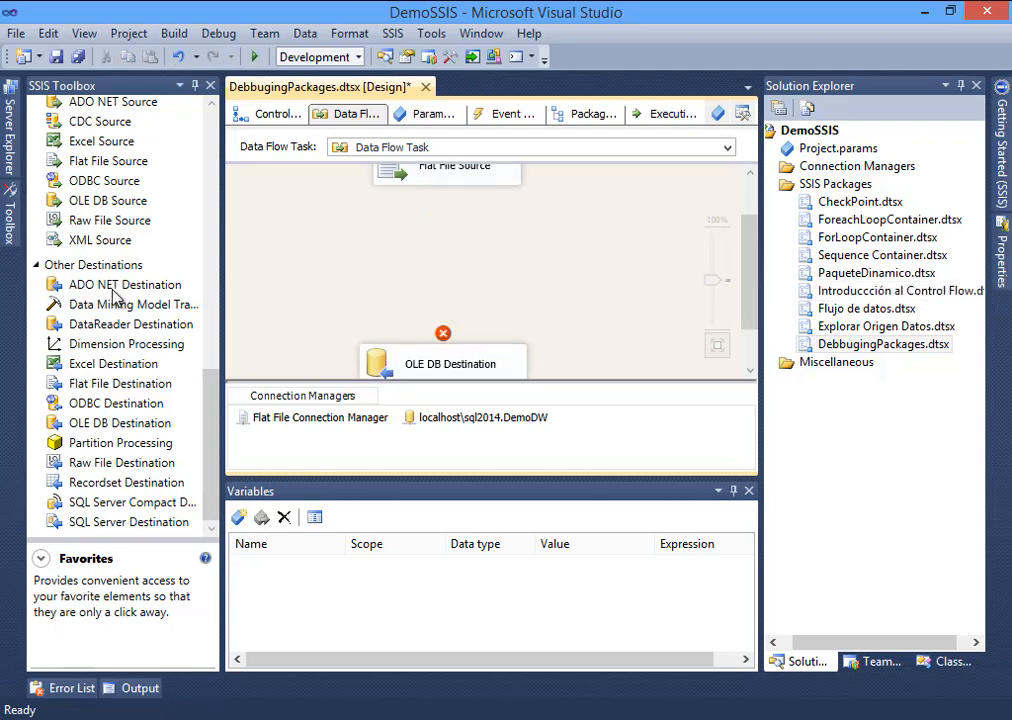
Add a Data Conversion transformation between the two components and connect the Flat File Source's data output to it.
left_click_drag(207, 420, 265, 170)
left_click_drag(122, 205, 370, 240)
left_click(450, 172)
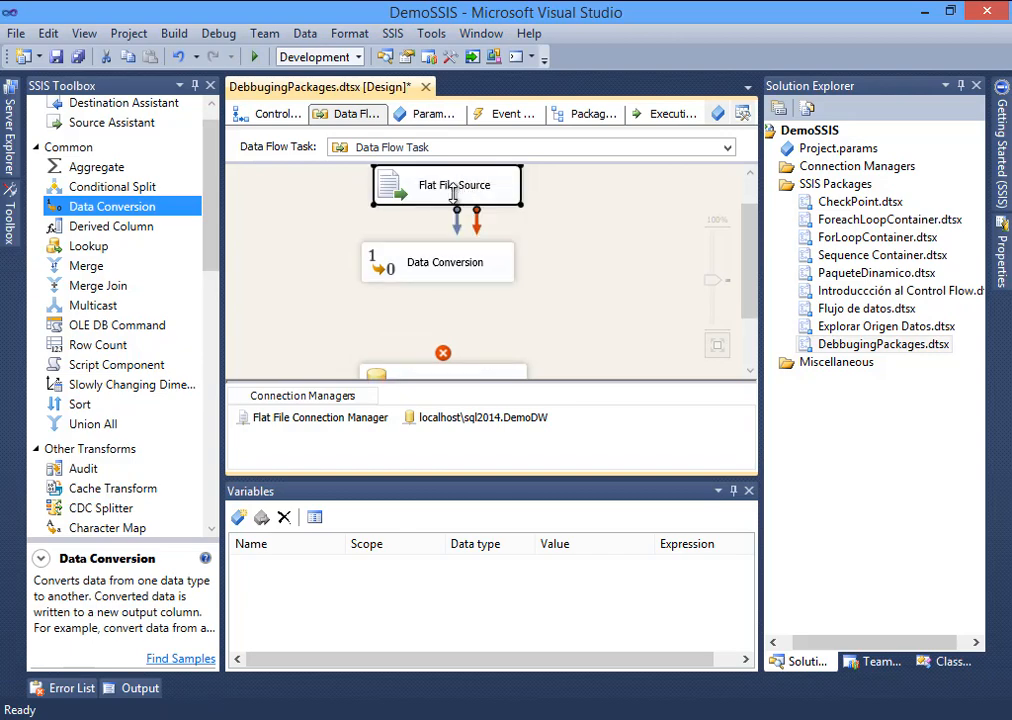
left_click_drag(457, 220, 422, 264)
In the Data Conversion transformation, convert the fecha column to database date [DT_DBDATE] with the output alias FechaFinal.
double_click(420, 264)
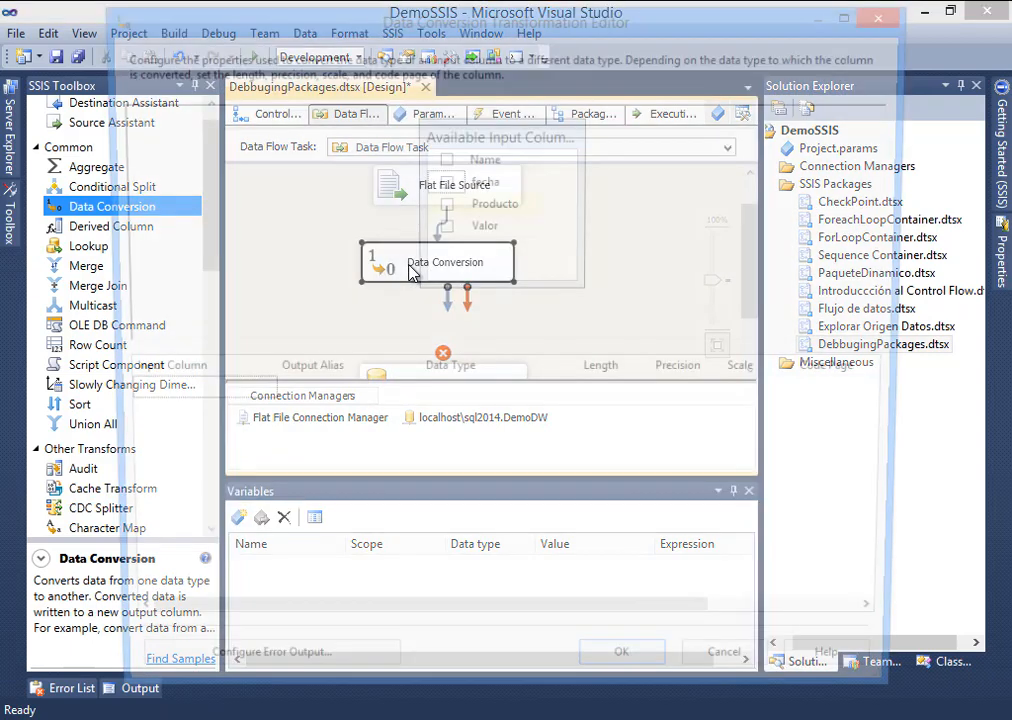
left_click(445, 182)
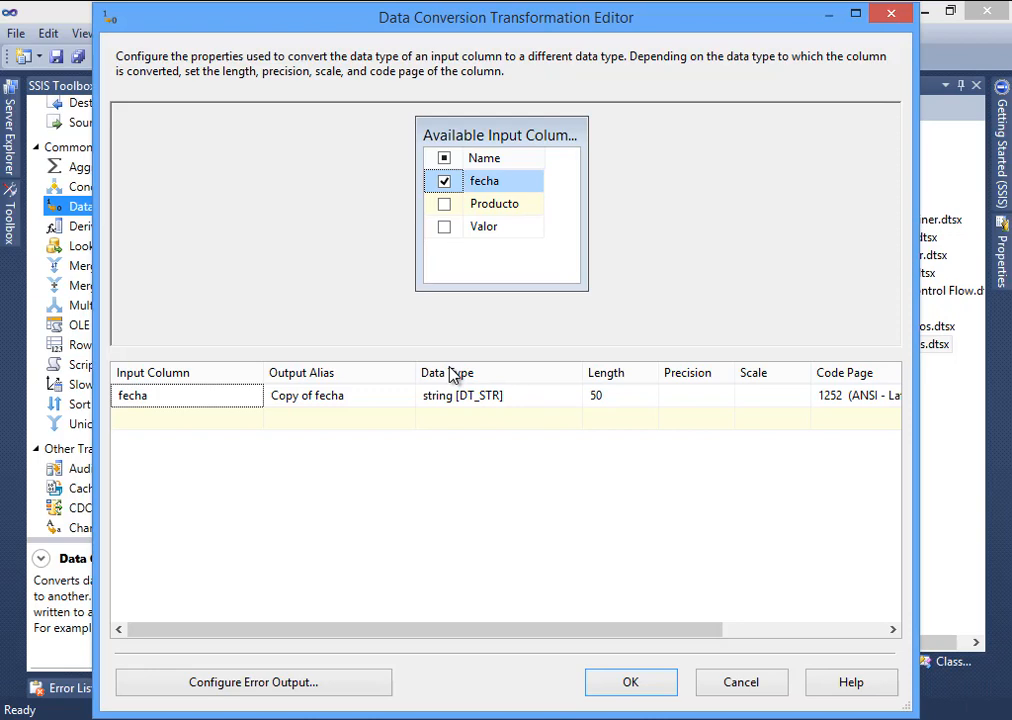
left_click(465, 395)
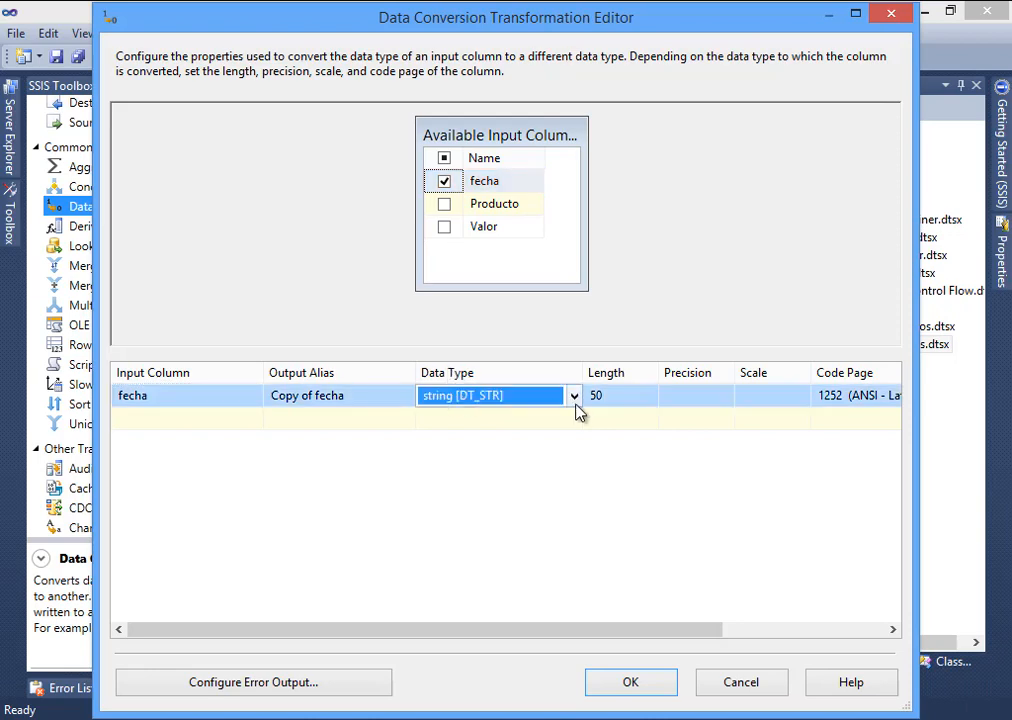
left_click(576, 405)
left_click_drag(572, 535, 580, 455)
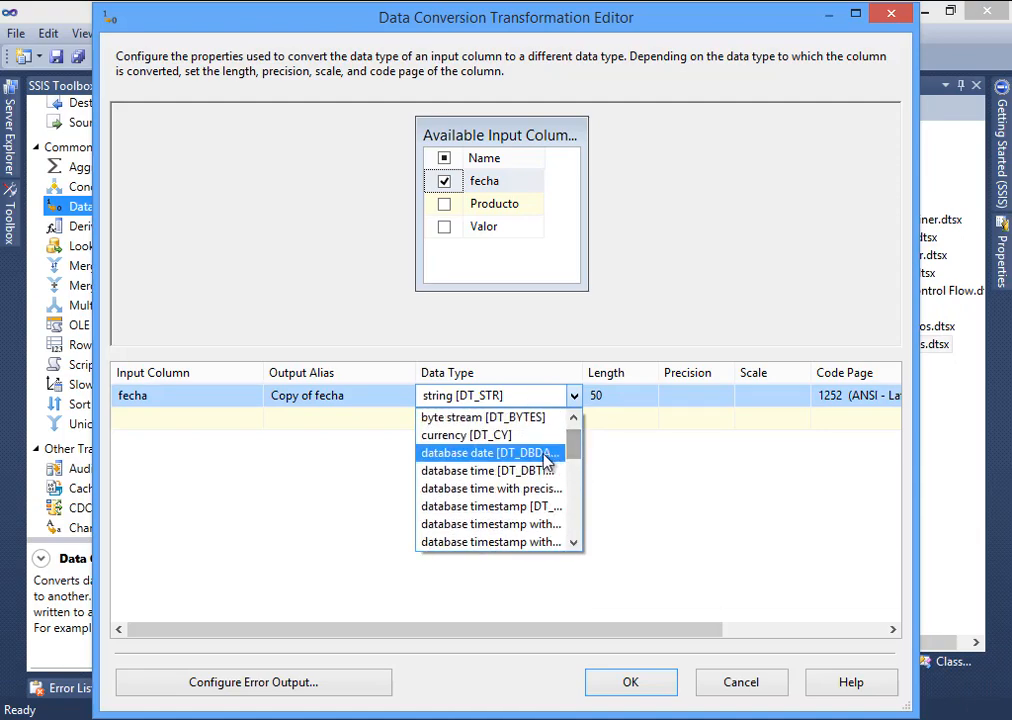
left_click(546, 456)
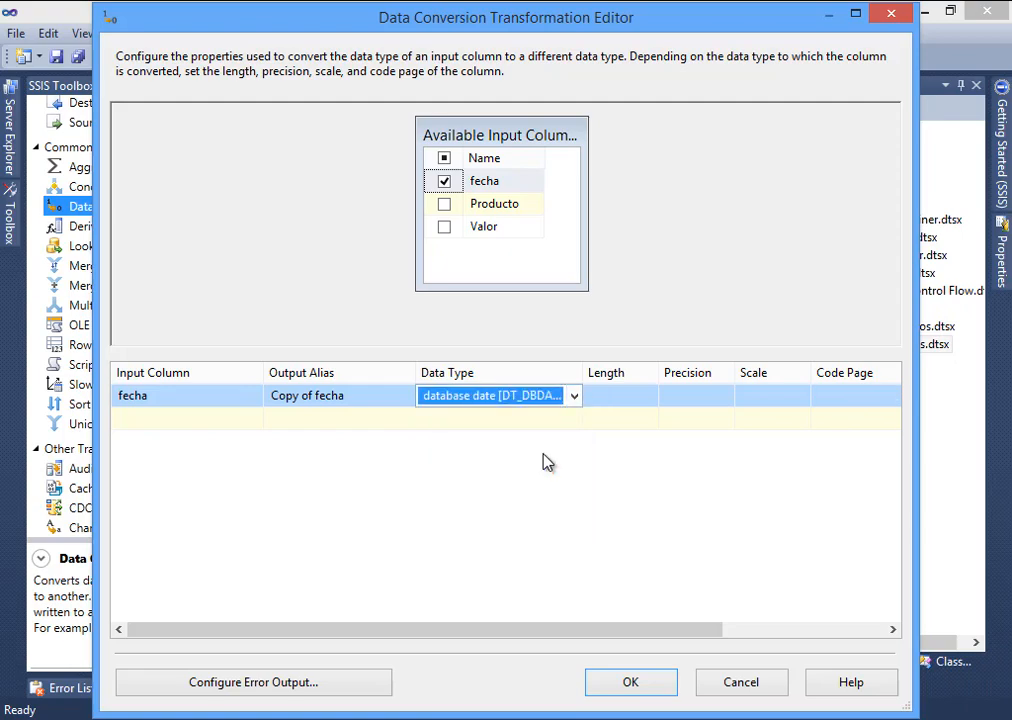
left_click(323, 405)
key("ctrl+a")
type("FechaFinal")
key("Return")
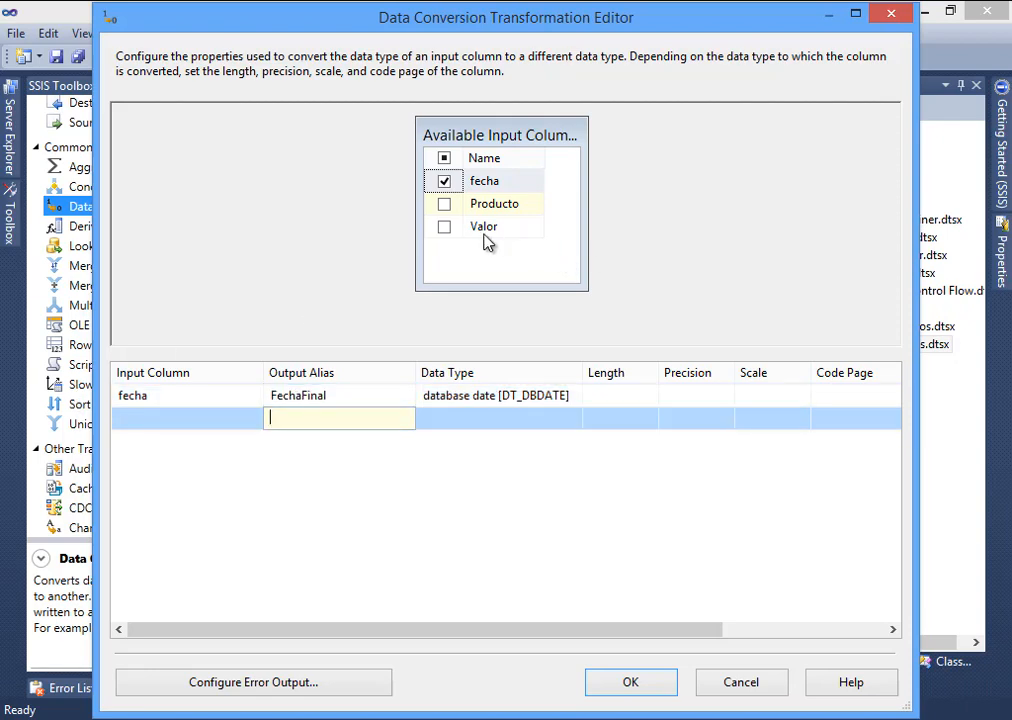
Add a conversion of the Valor column to four-byte signed integer with the output alias ValorFinal, and accept the transformation settings.
left_click(444, 226)
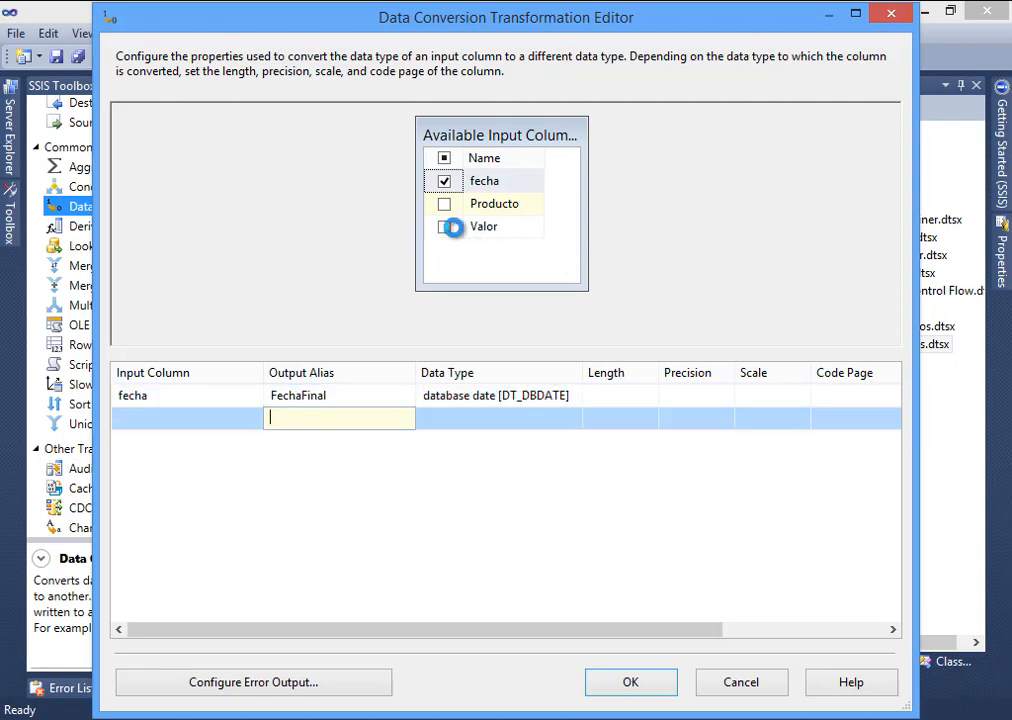
left_click(343, 418)
key("ctrl+a")
type("ValorFinal")
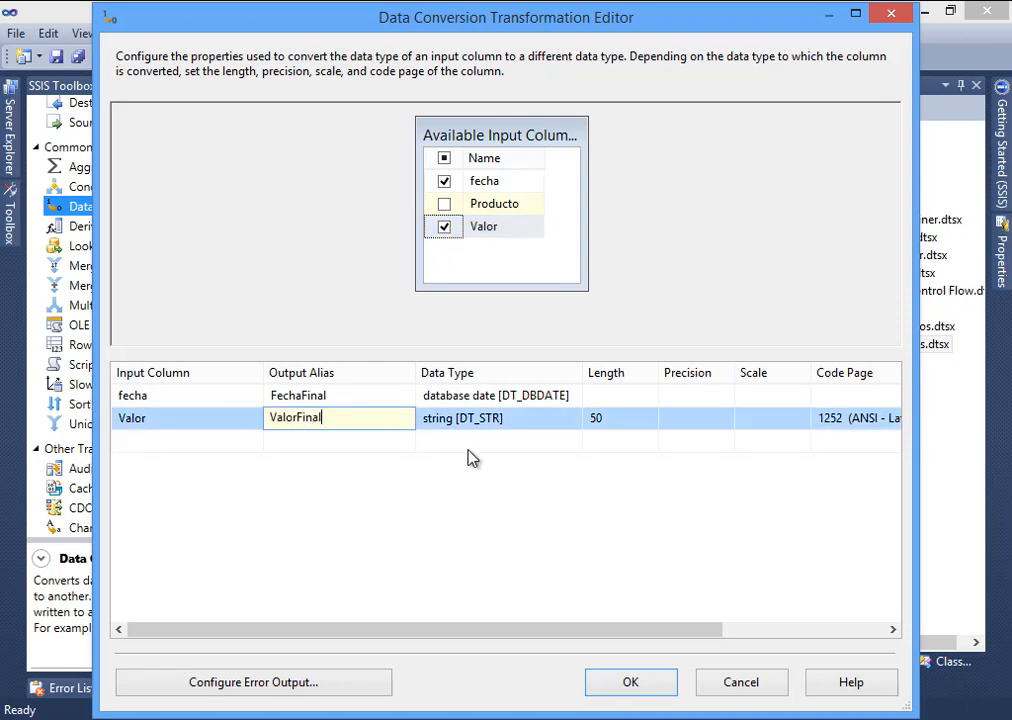
left_click(540, 422)
left_click(575, 419)
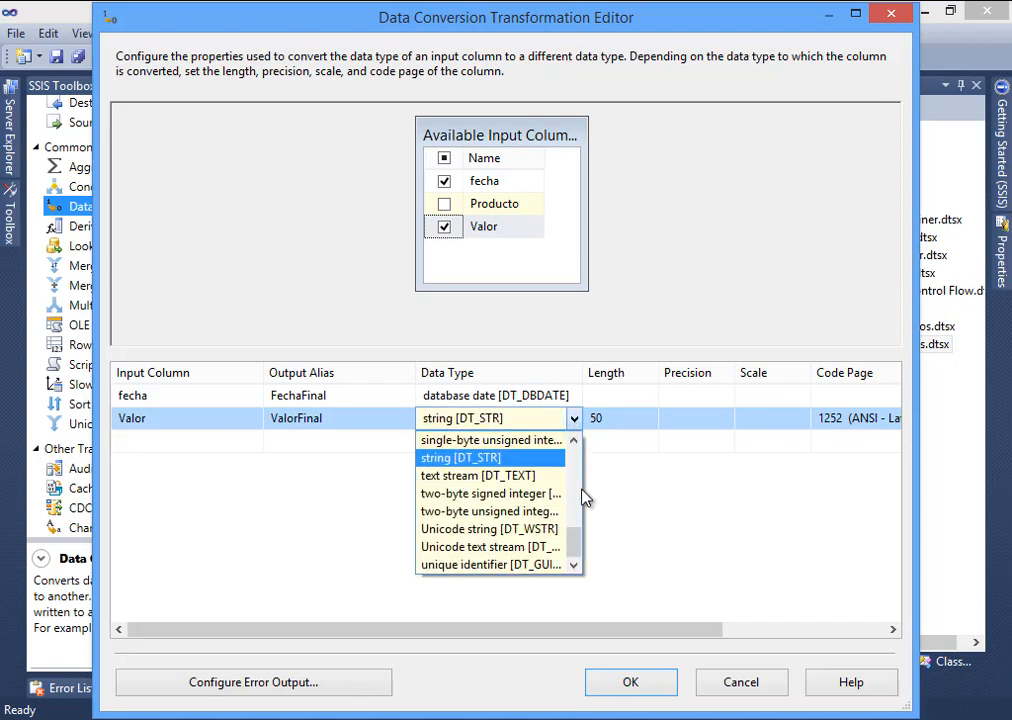
left_click_drag(578, 543, 585, 517)
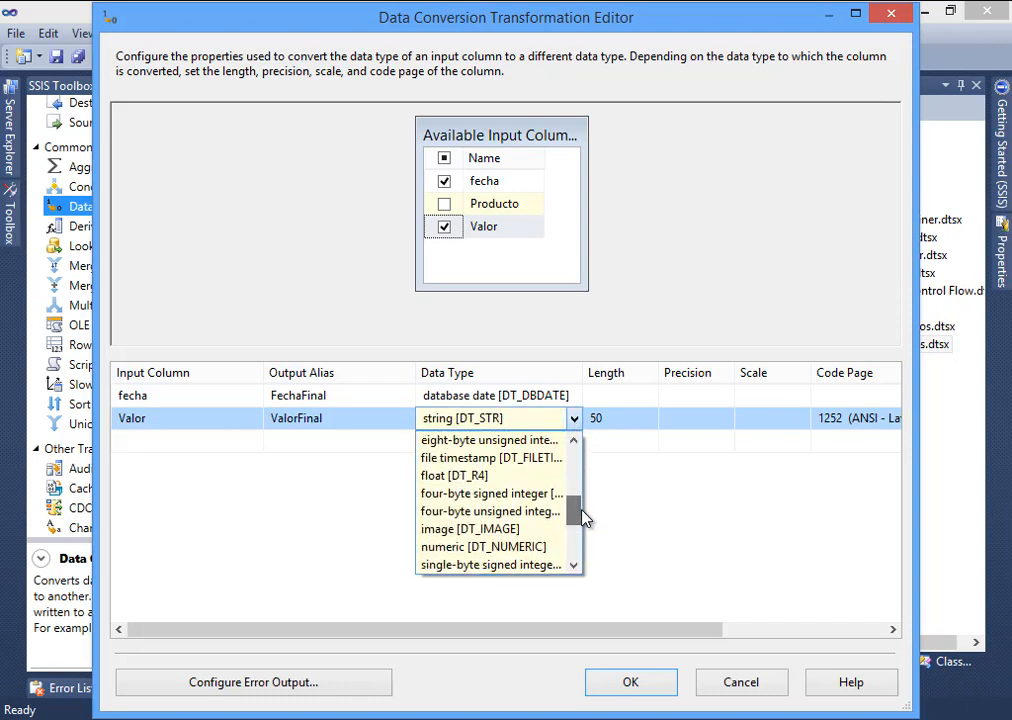
left_click(546, 496)
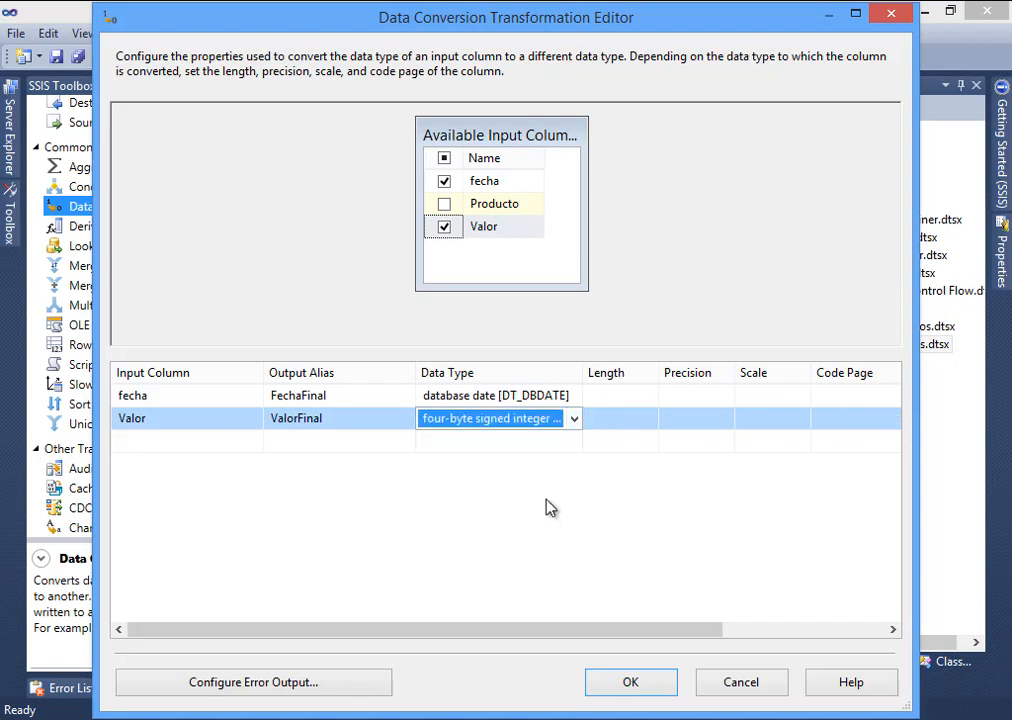
left_click(623, 683)
Connect Data Conversion to the OLE DB Destination and map FechaFinal to fecha and ValorFinal to Valor.
left_click_drag(447, 310, 405, 341)
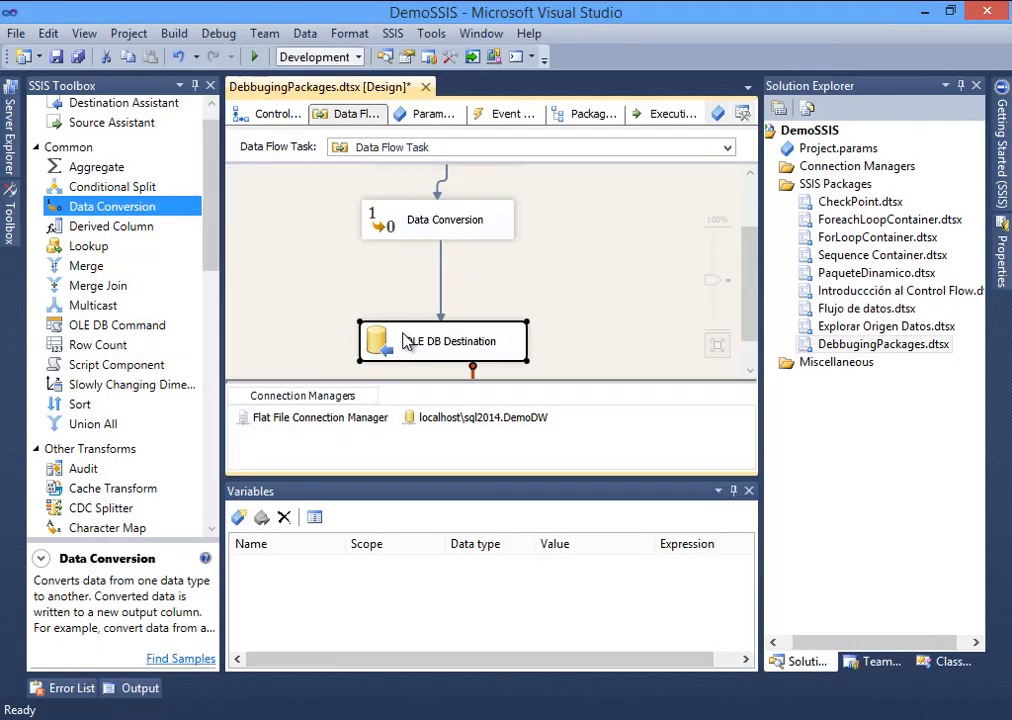
double_click(405, 341)
left_click(163, 153)
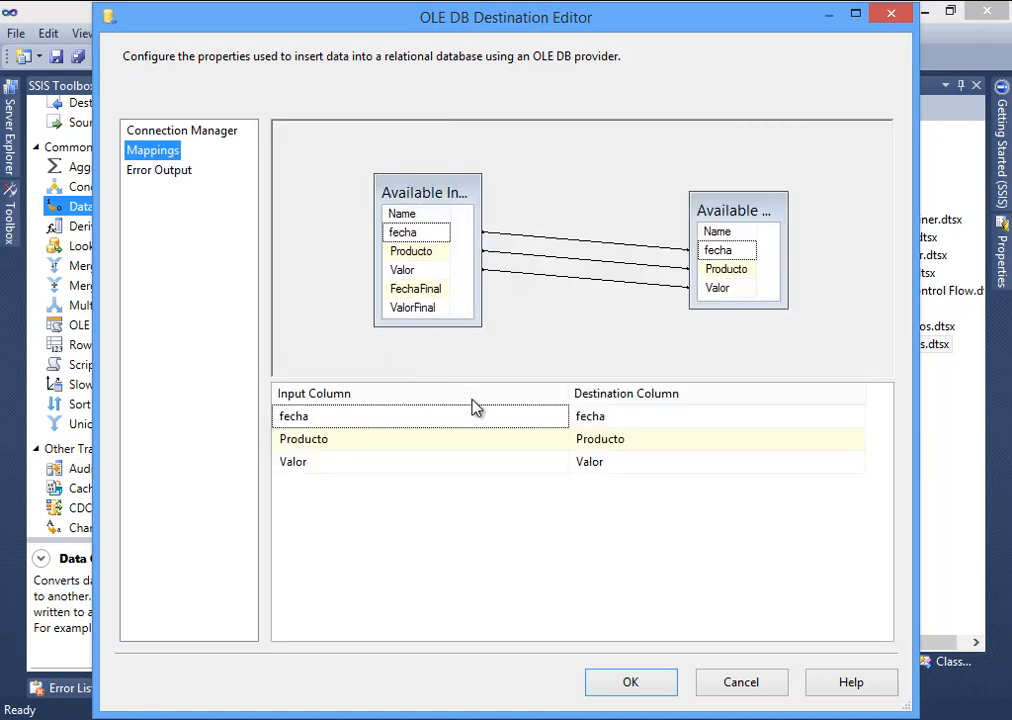
left_click(454, 418)
left_click(454, 418)
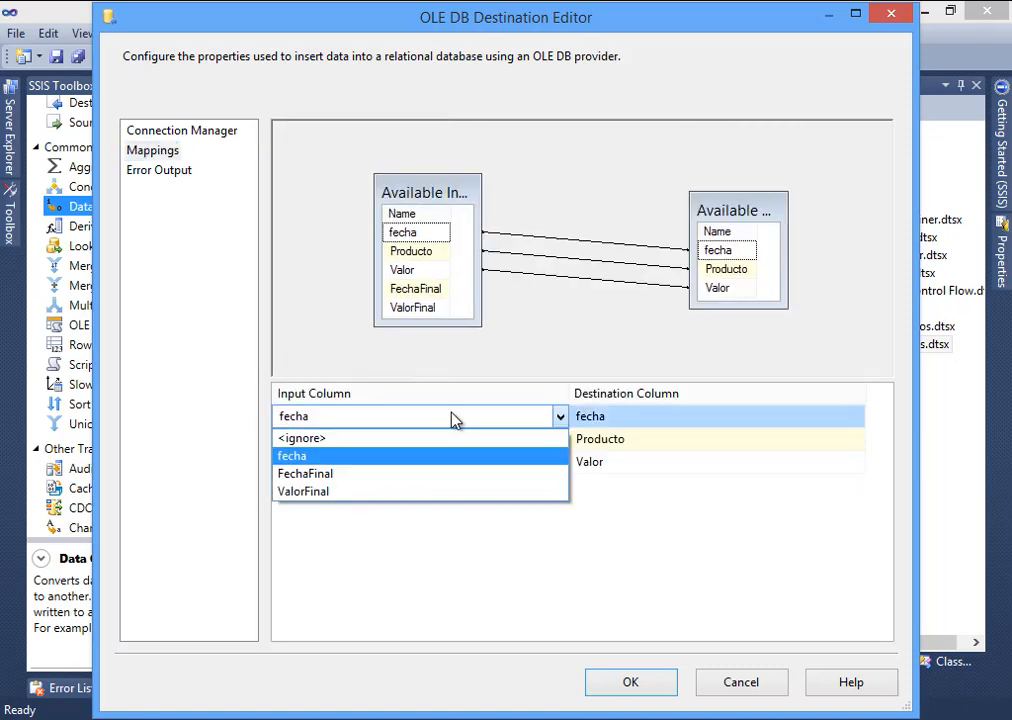
left_click(373, 474)
left_click(375, 466)
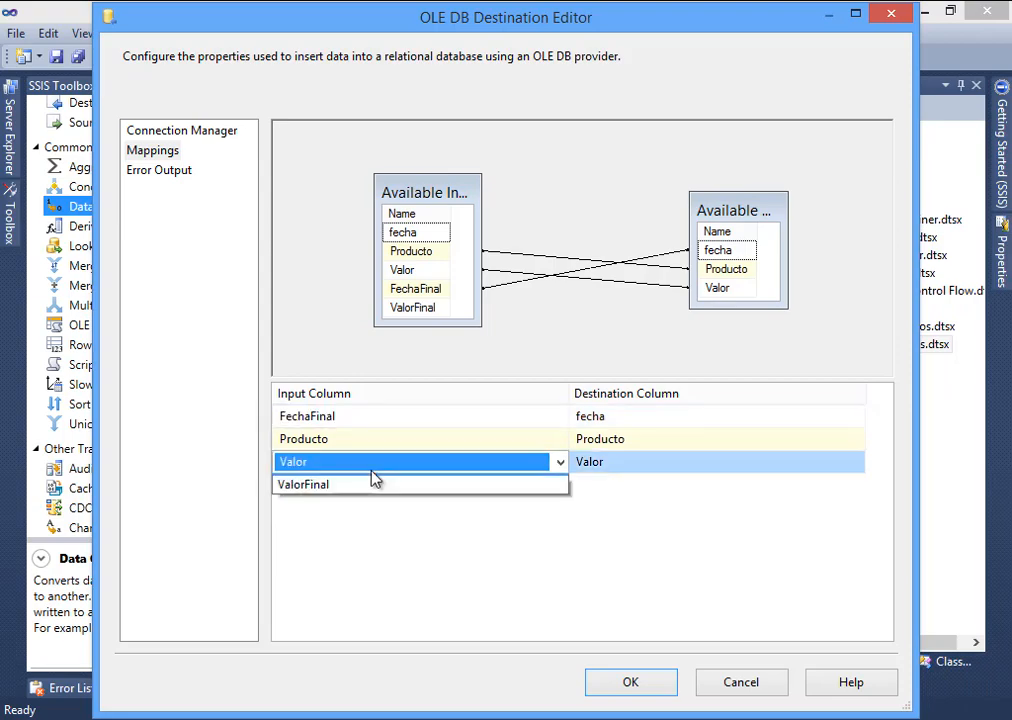
left_click(343, 539)
left_click(632, 682)
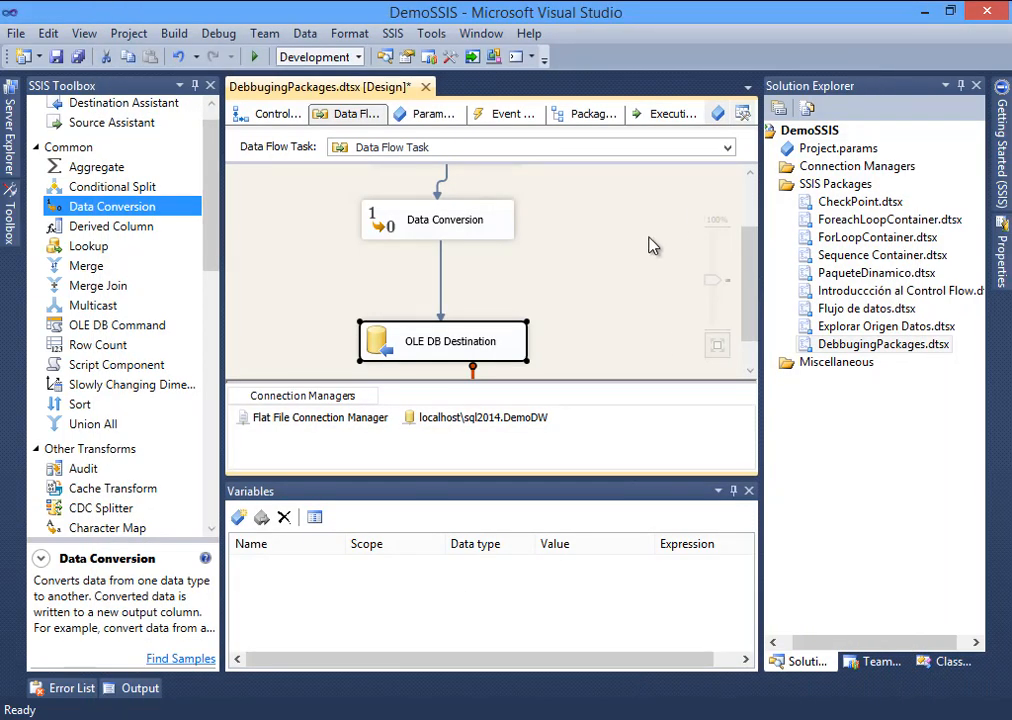
Execute DebbugingPackages.dtsx to examine the progress log for the data conversion, and stop debugging.
right_click(889, 346)
left_click(718, 384)
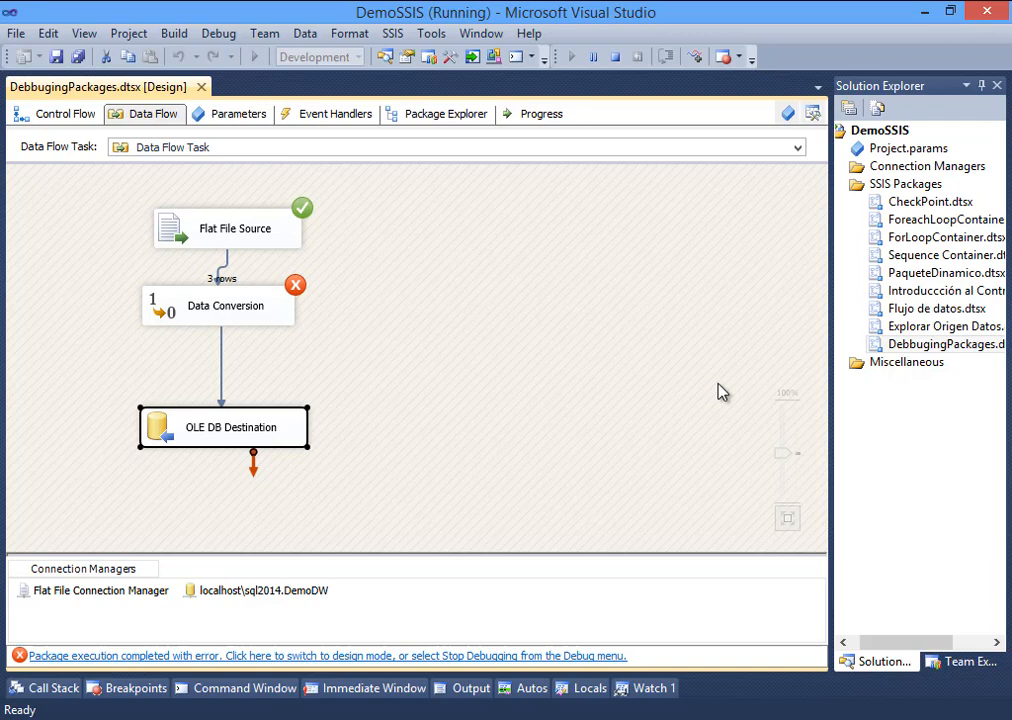
left_click(566, 117)
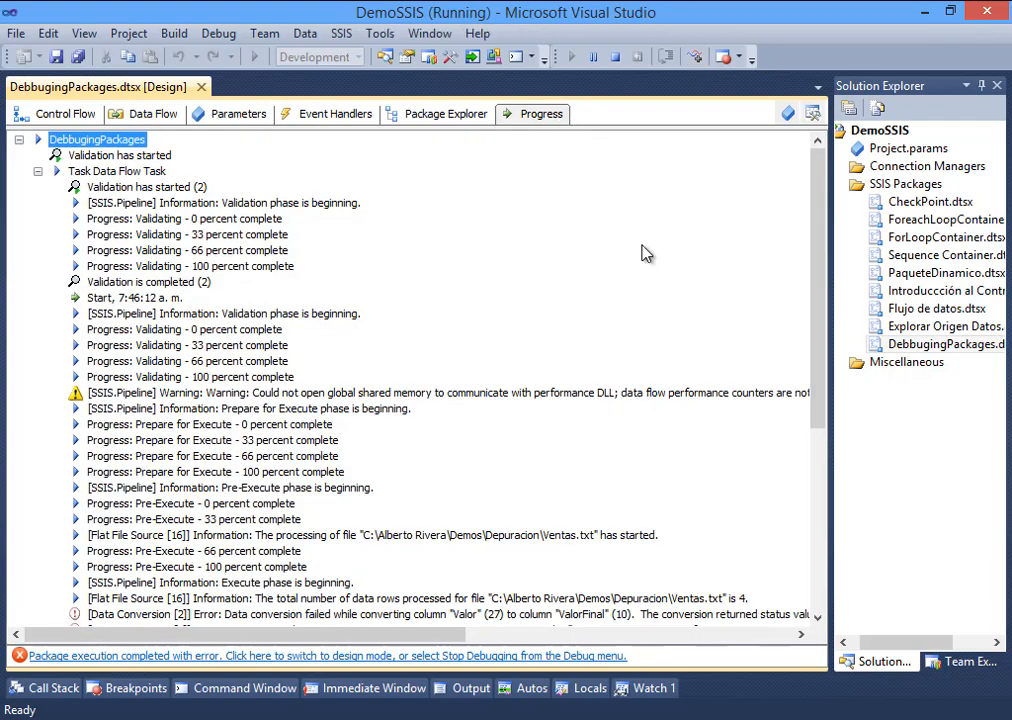
left_click_drag(818, 321, 818, 410)
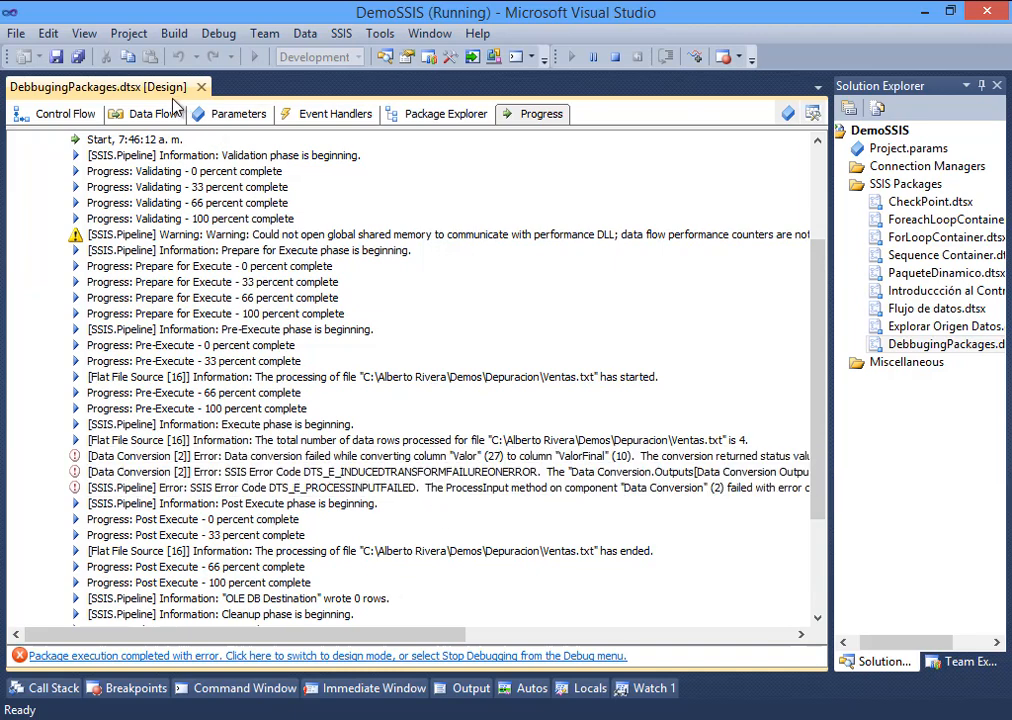
left_click(86, 118)
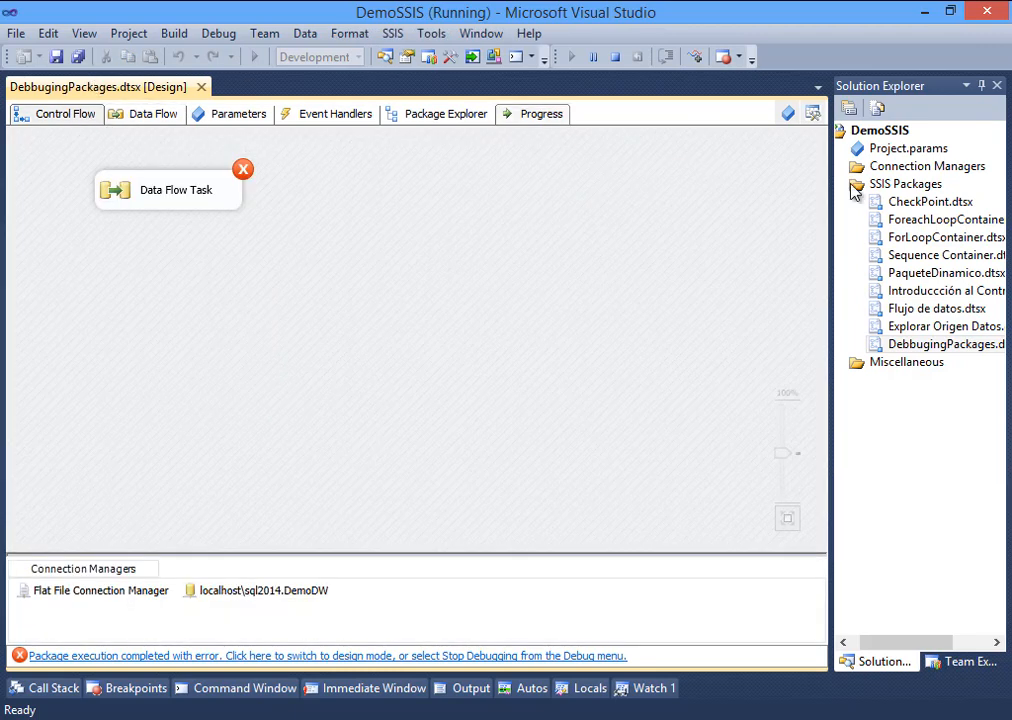
left_click(613, 58)
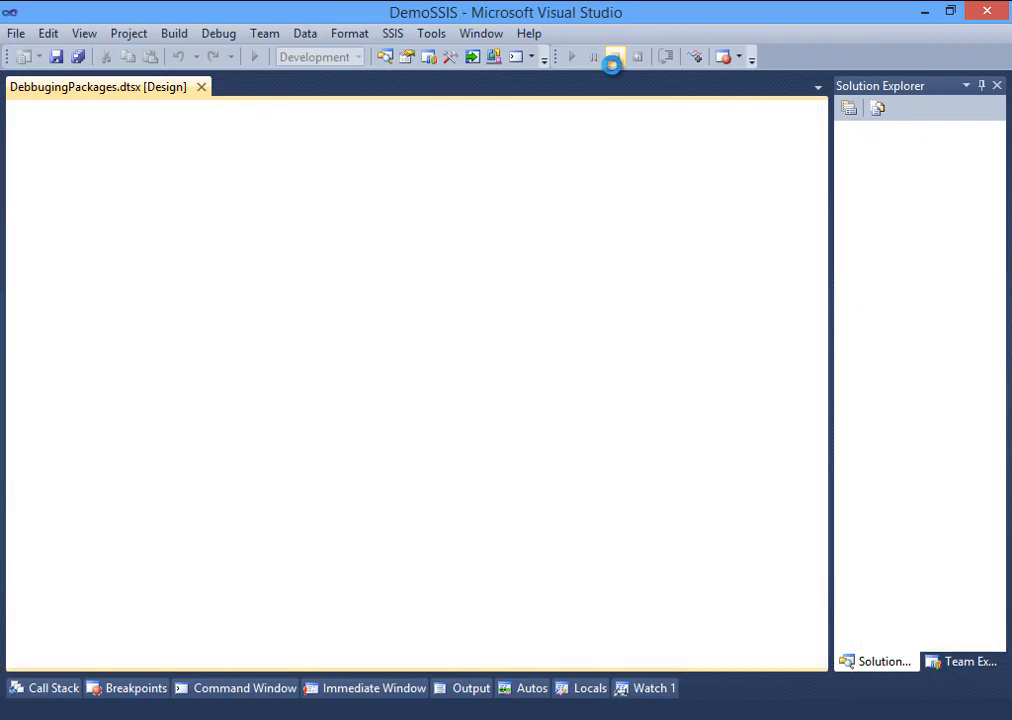
In the Data Flow Task, move the OLE DB Destination slightly lower and delete its data path from Data Conversion.
double_click(459, 204)
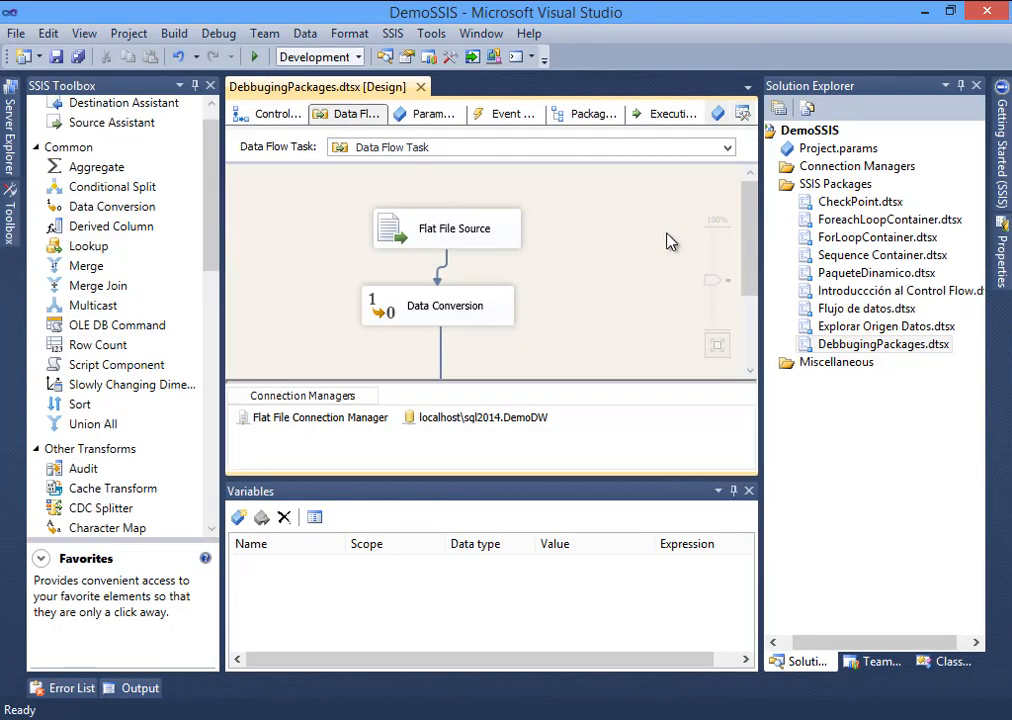
left_click_drag(749, 222, 770, 215)
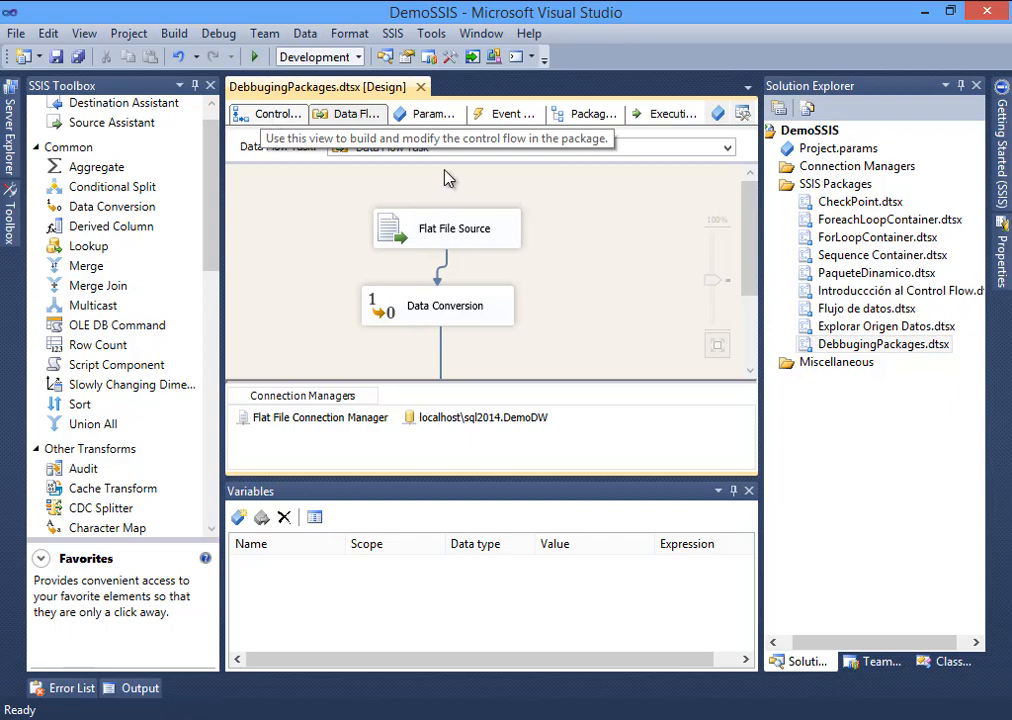
scroll(676, 322, "down", 3)
left_click_drag(535, 339, 508, 350)
left_click(443, 270)
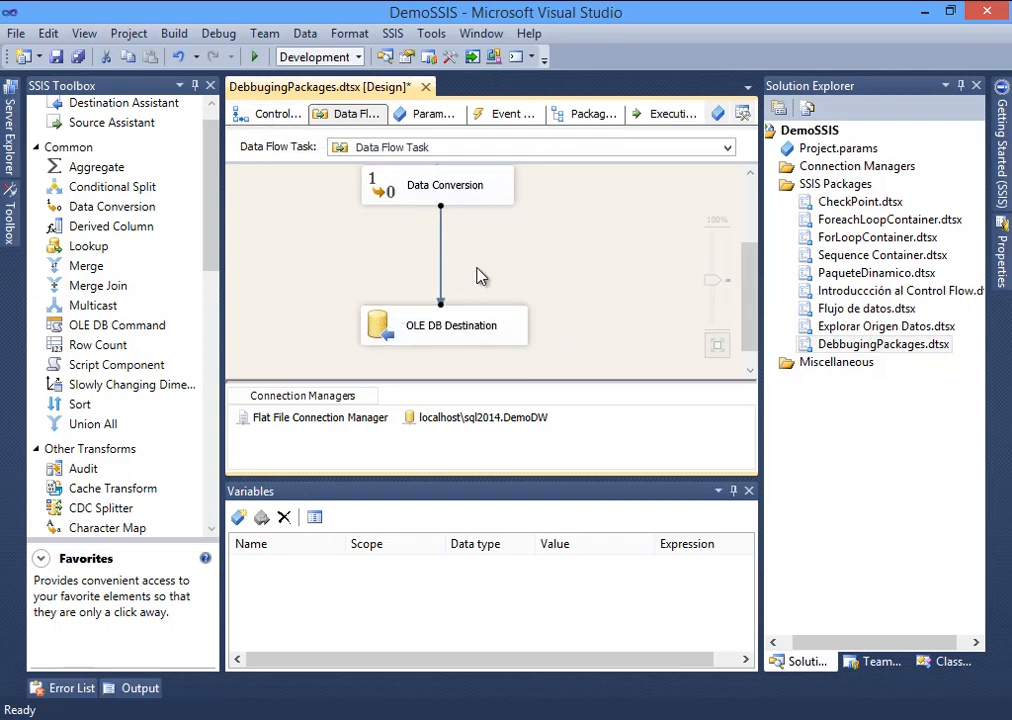
key("Delete")
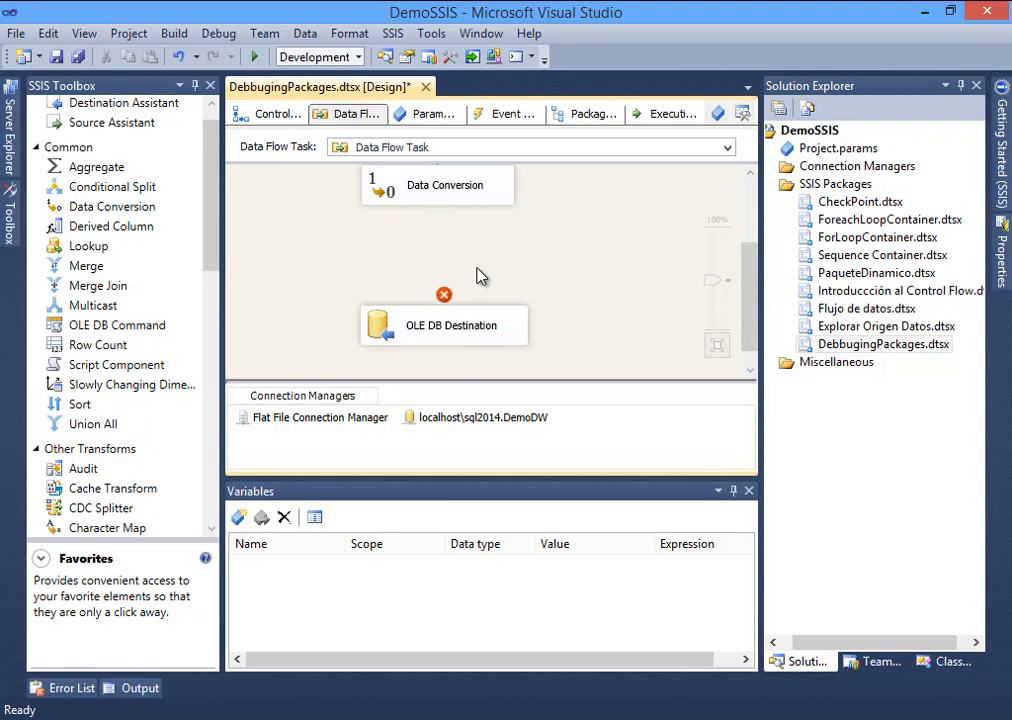
Insert a Row Count transformation between Data Conversion and OLE DB Destination, connect all three, and check the destination's column mappings.
left_click(404, 342)
left_click_drag(400, 360, 400, 362)
left_click_drag(212, 236, 212, 238)
left_click_drag(124, 343, 389, 248)
left_click(432, 198)
left_click_drag(447, 220, 400, 276)
left_click_drag(457, 312, 413, 332)
double_click(413, 332)
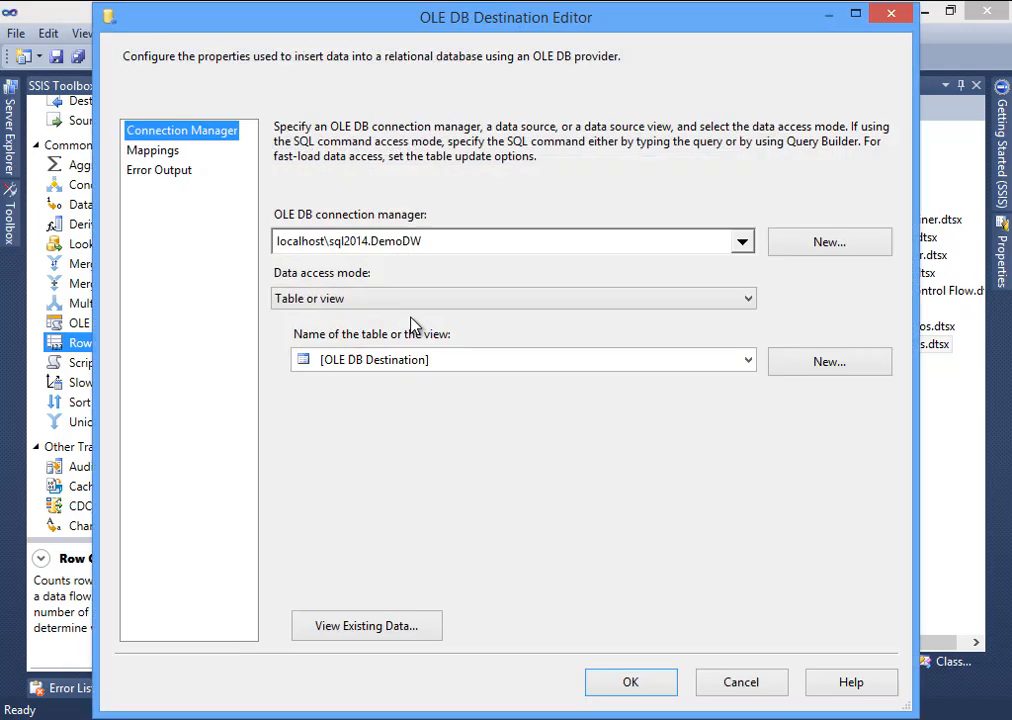
left_click(153, 150)
key("Return")
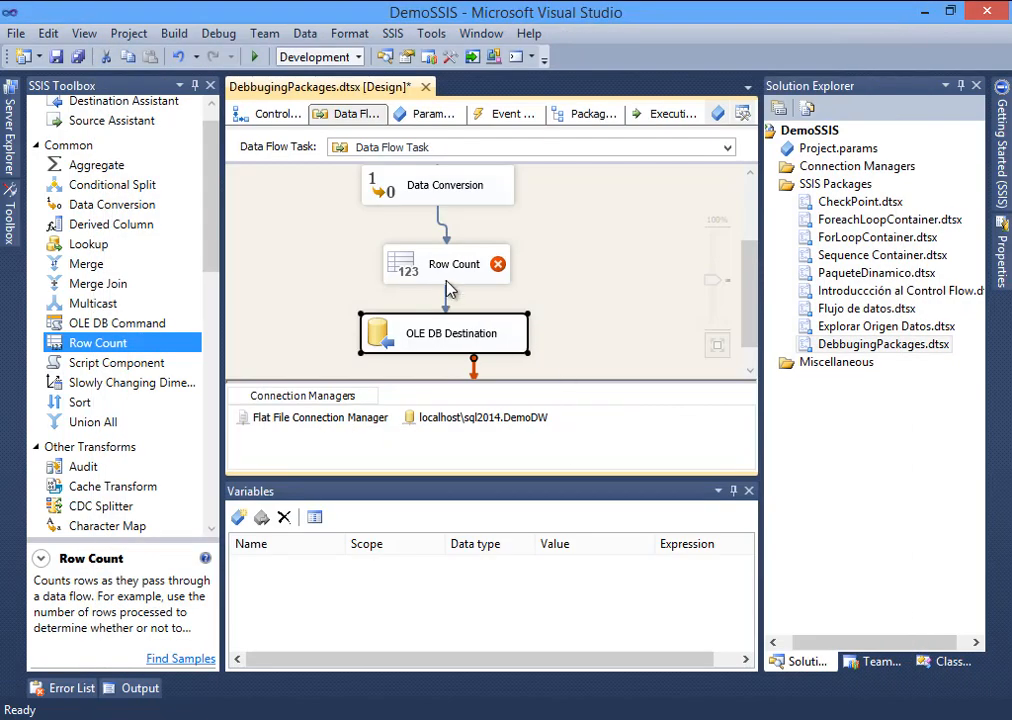
Create a package variable named Conteo for the Row Count transformation.
double_click(452, 280)
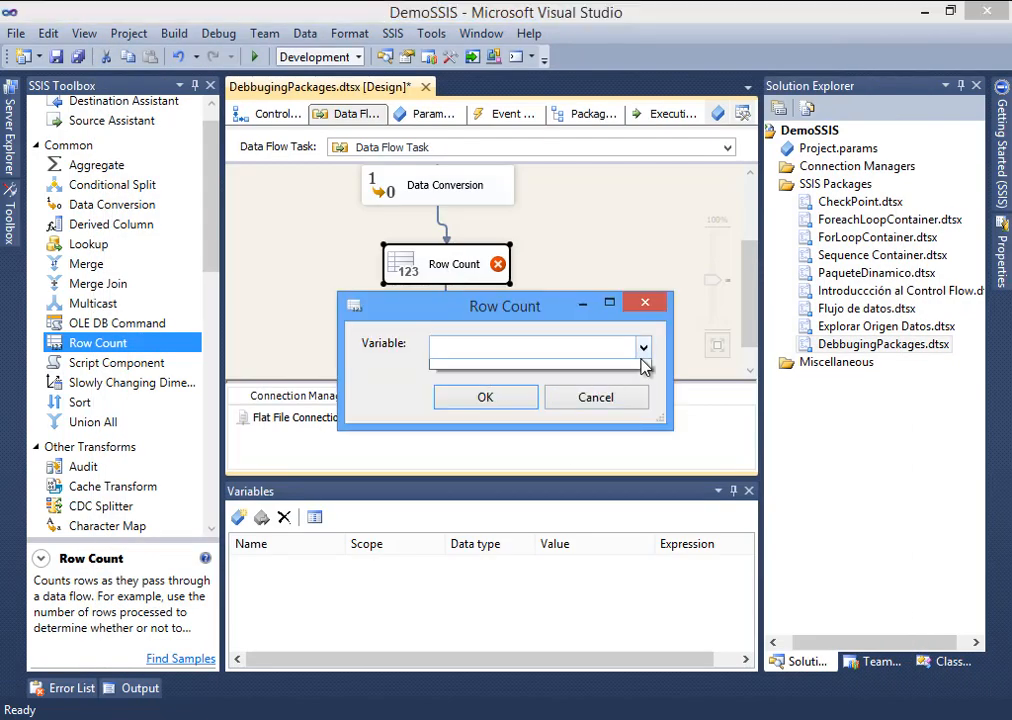
left_click(596, 400)
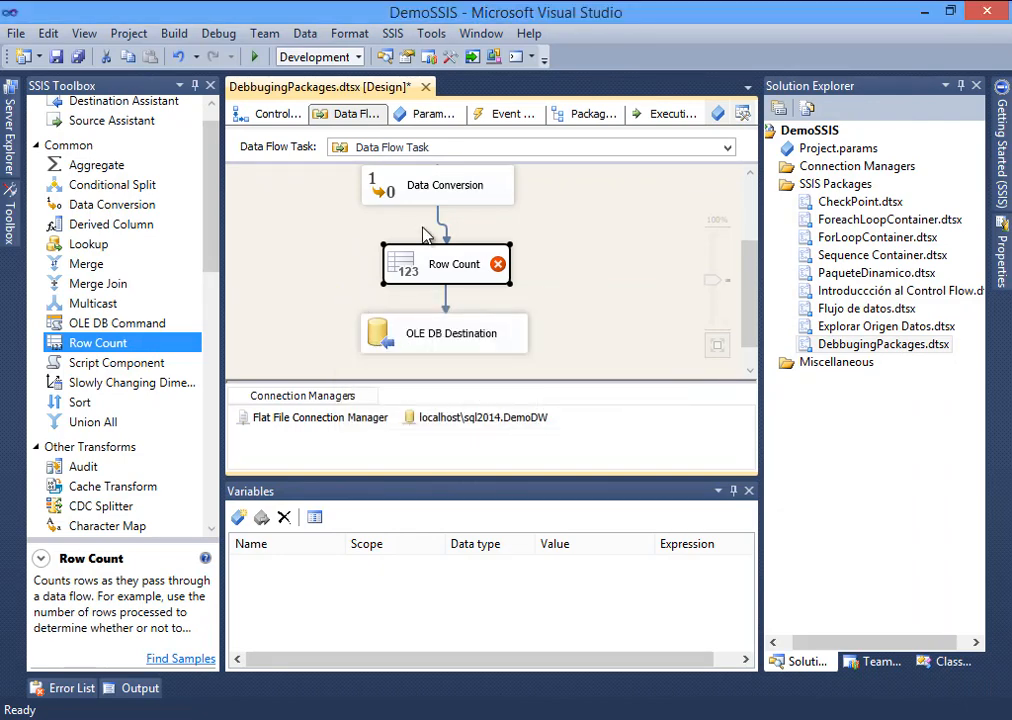
left_click(238, 517)
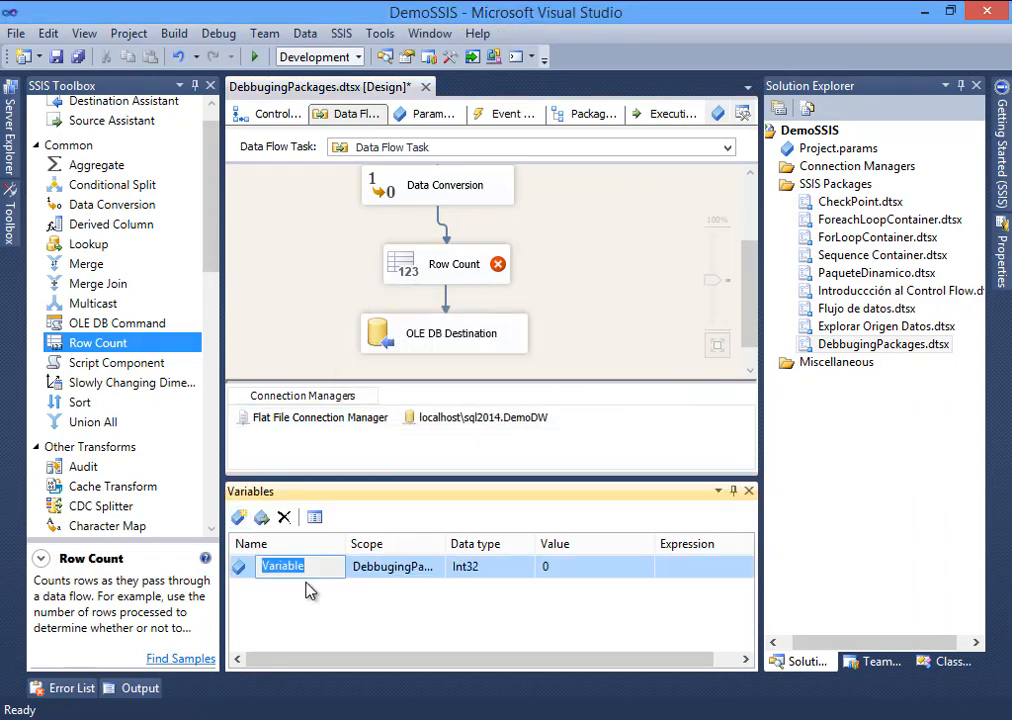
type("Conteo")
key("Return")
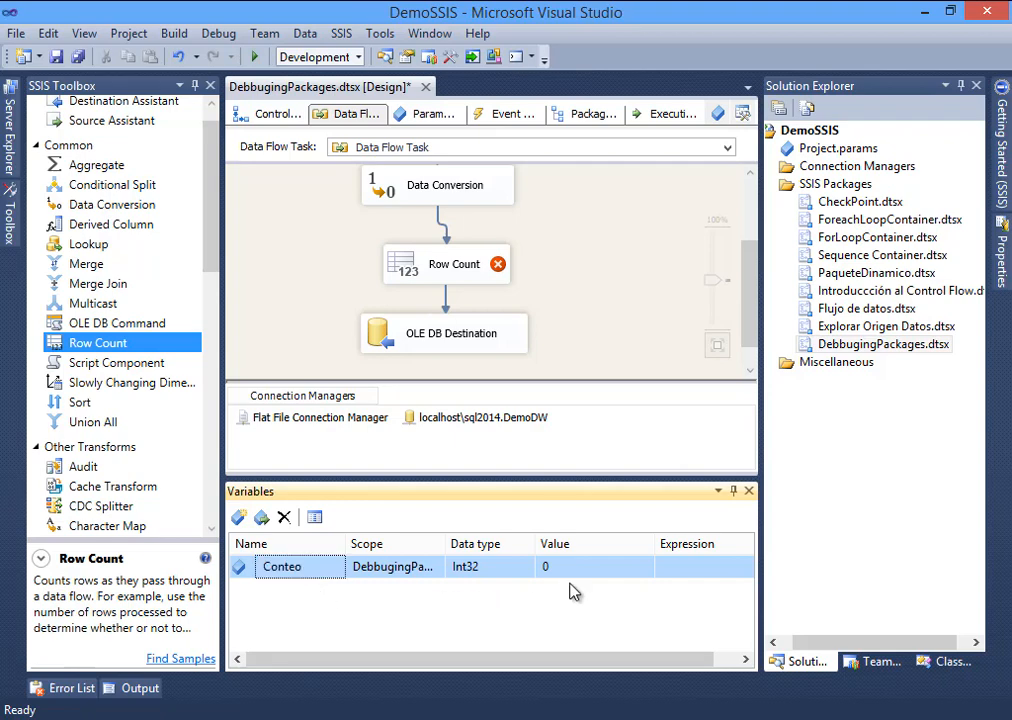
Assign the variable User::Conteo to the Row Count transformation and widen the Scope column in the variables list.
left_click(612, 271)
double_click(455, 257)
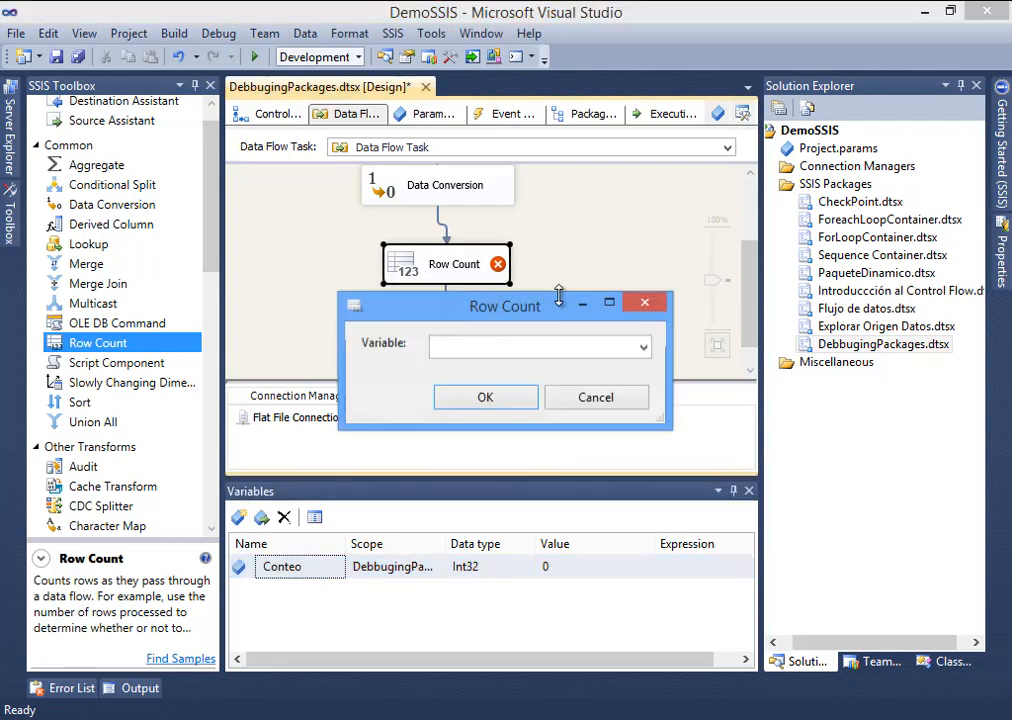
left_click(643, 347)
left_click(520, 370)
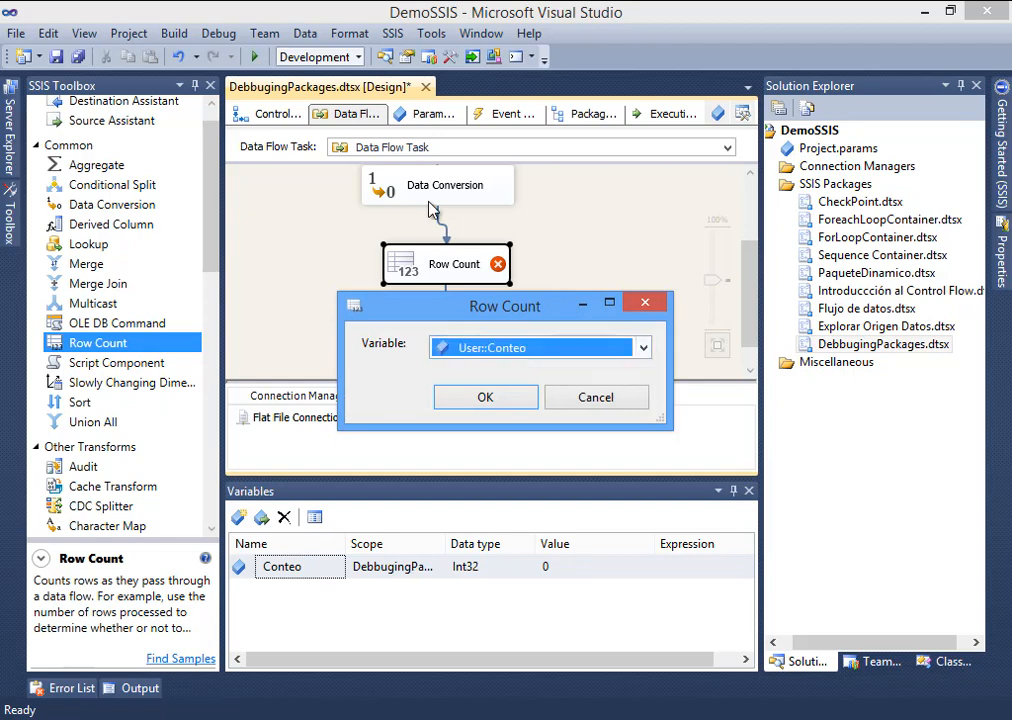
left_click(479, 403)
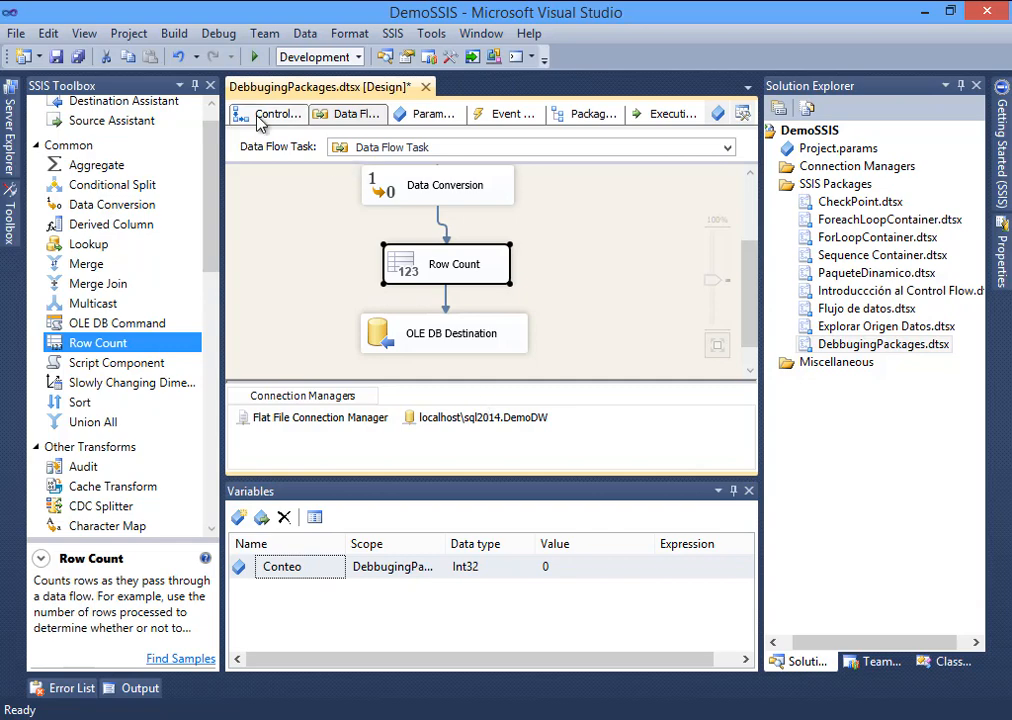
left_click_drag(446, 543, 553, 541)
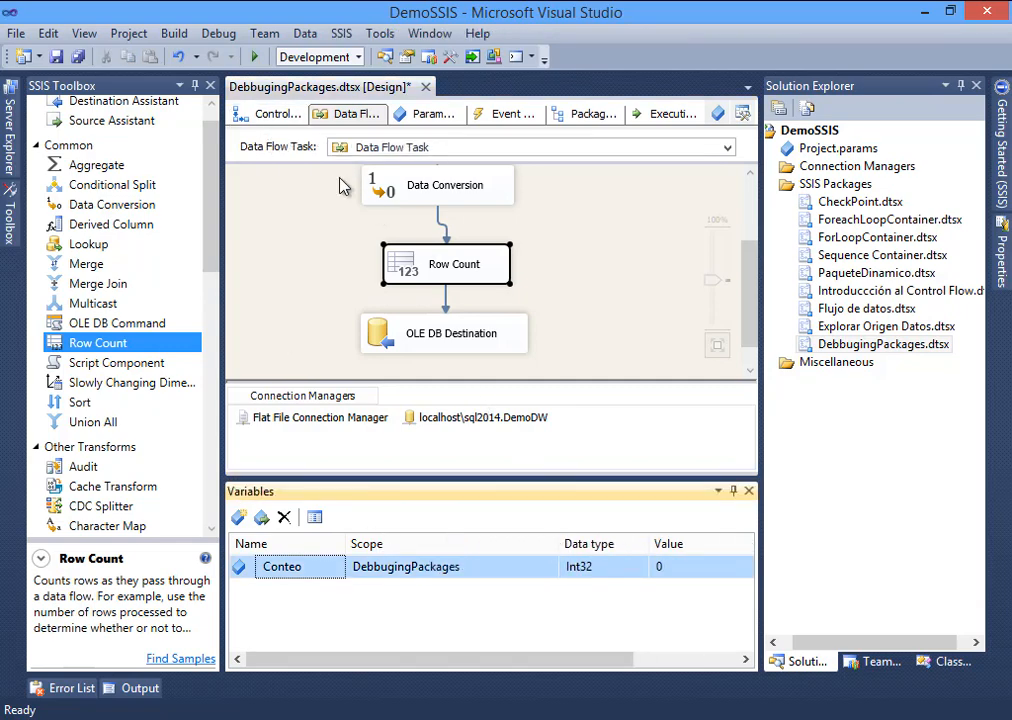
Add a Script Task below the Data Flow Task in the control flow and connect the Data Flow Task to it.
left_click(270, 114)
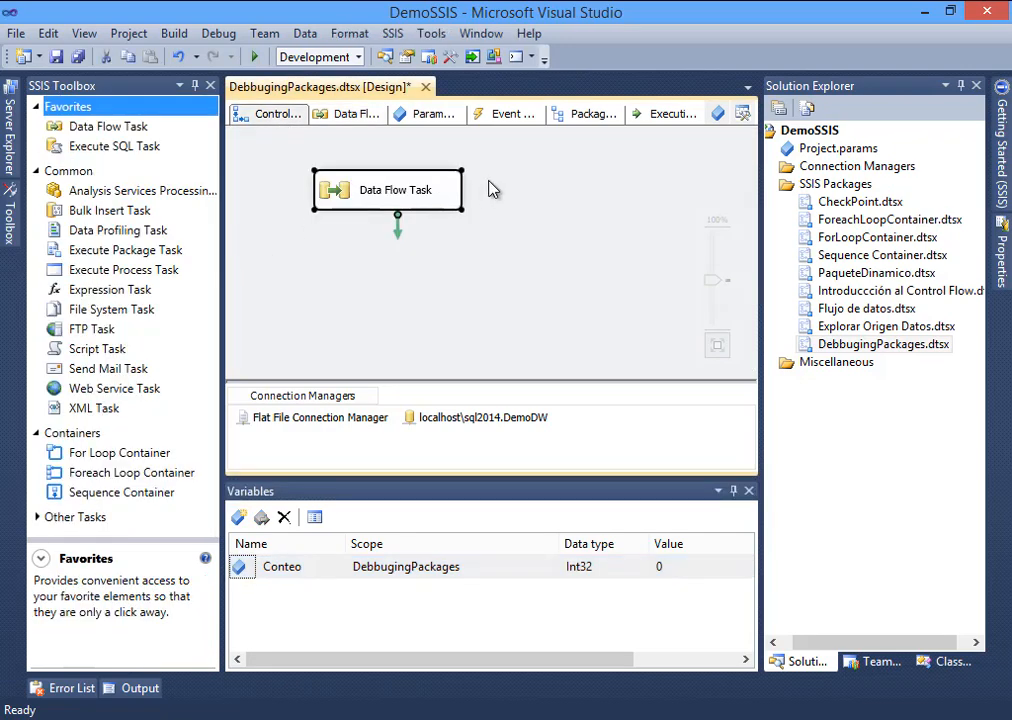
left_click_drag(97, 349, 330, 285)
left_click(386, 202)
left_click_drag(400, 232, 338, 289)
Set the Script Task's ReadOnlyVariables to User::Conteo.
double_click(338, 289)
left_click(788, 237)
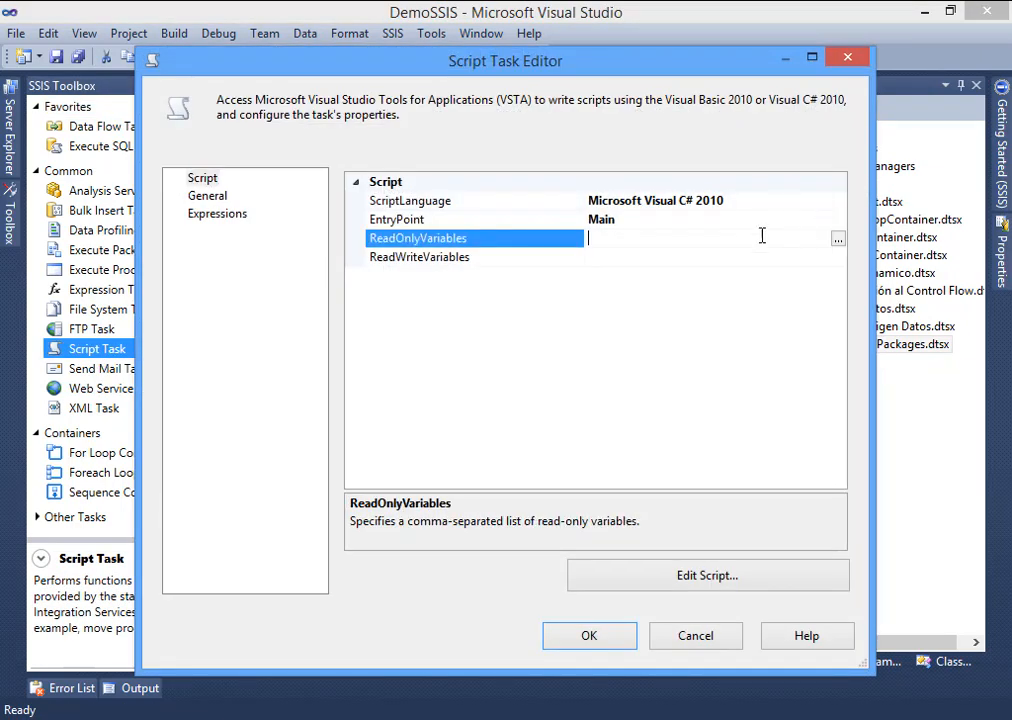
left_click(838, 238)
left_click_drag(571, 226, 576, 271)
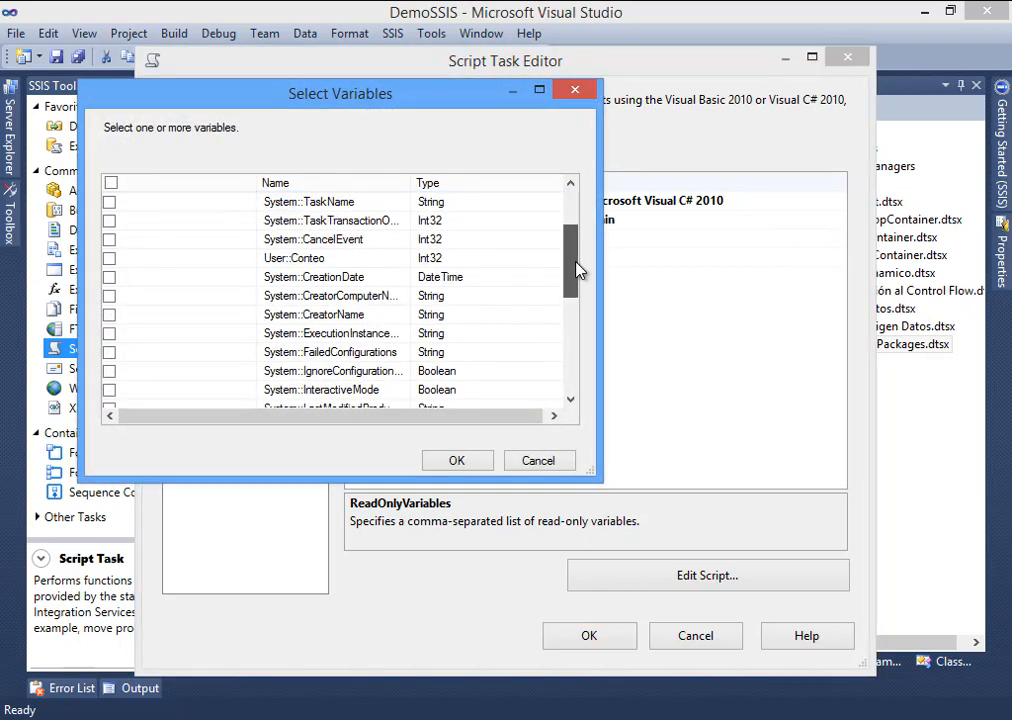
left_click(109, 258)
left_click(452, 460)
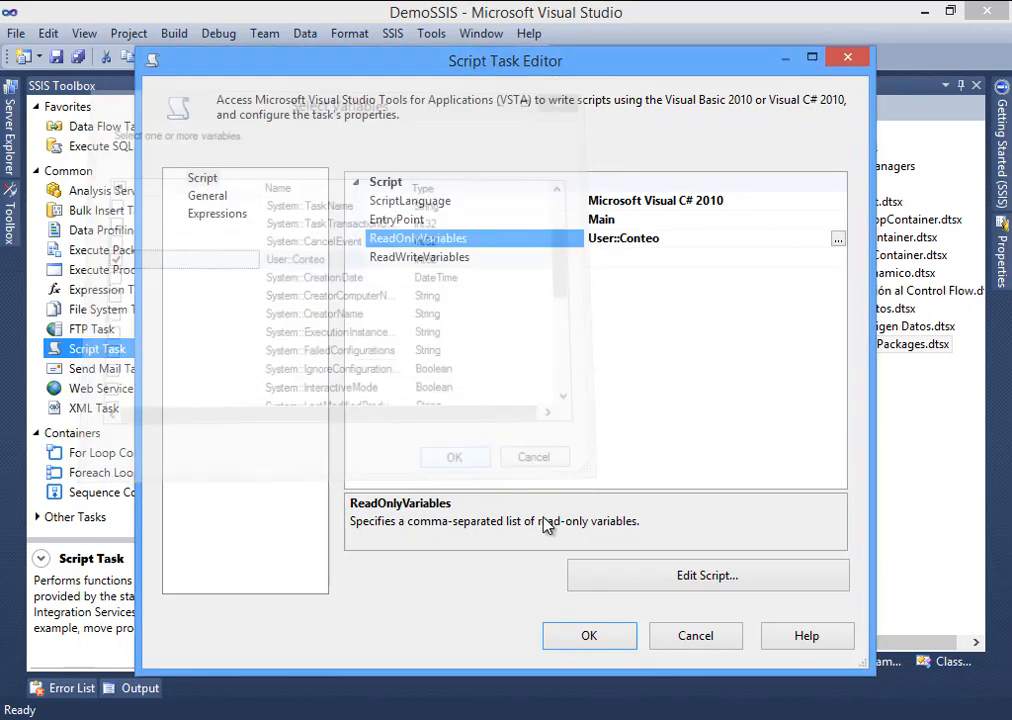
Open the task's script and copy the example line that reads a variable from the variables and parameters help region.
left_click(697, 584)
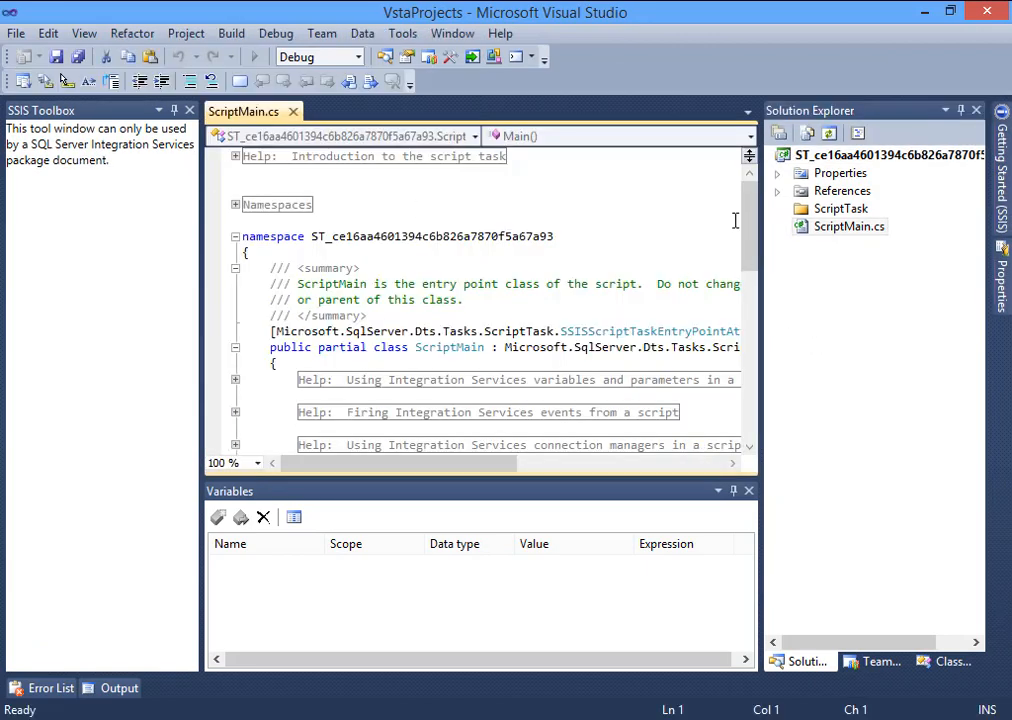
left_click_drag(750, 221, 750, 282)
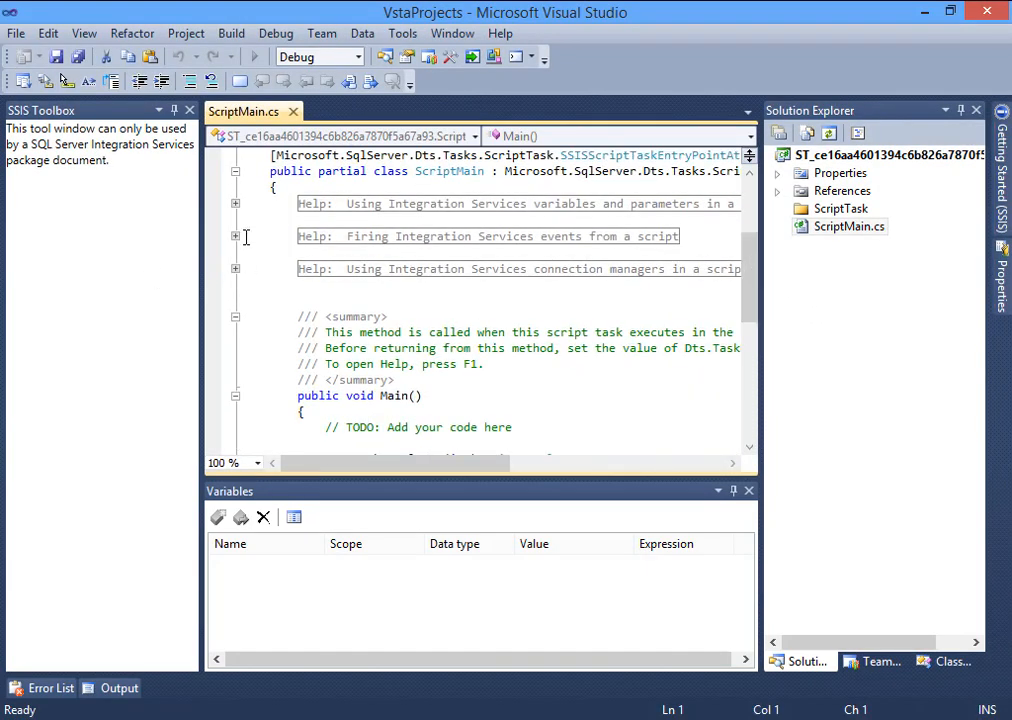
left_click(235, 203)
left_click(365, 394)
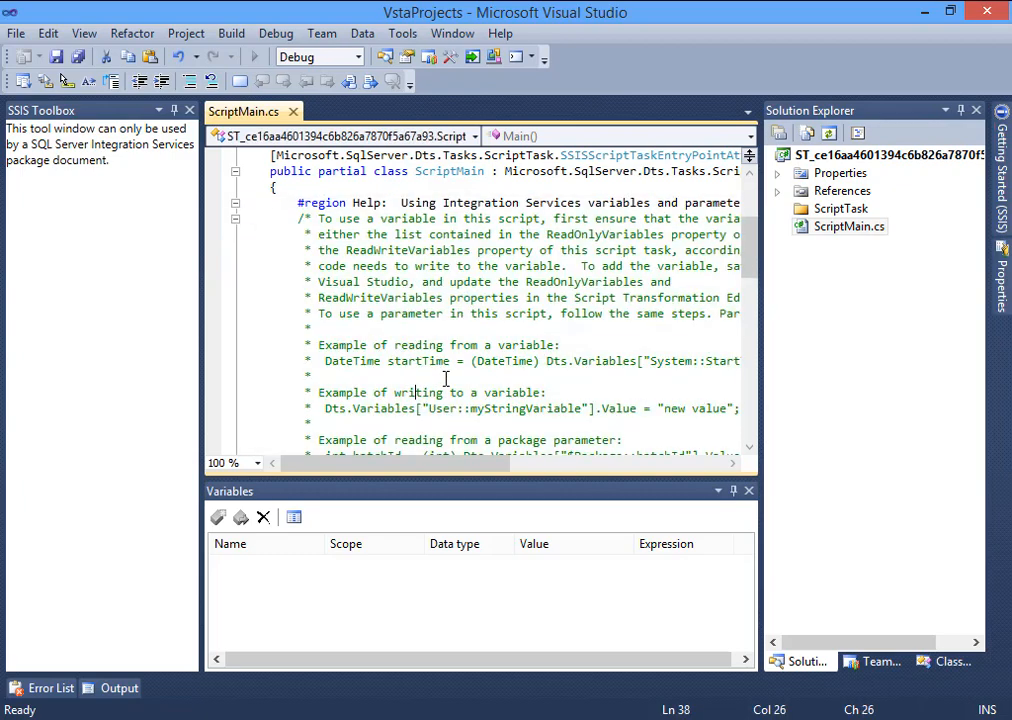
left_click(324, 361)
key("shift+Down")
key("shift+Home")
key("shift+Home")
key("shift+Left")
key("shift+Left")
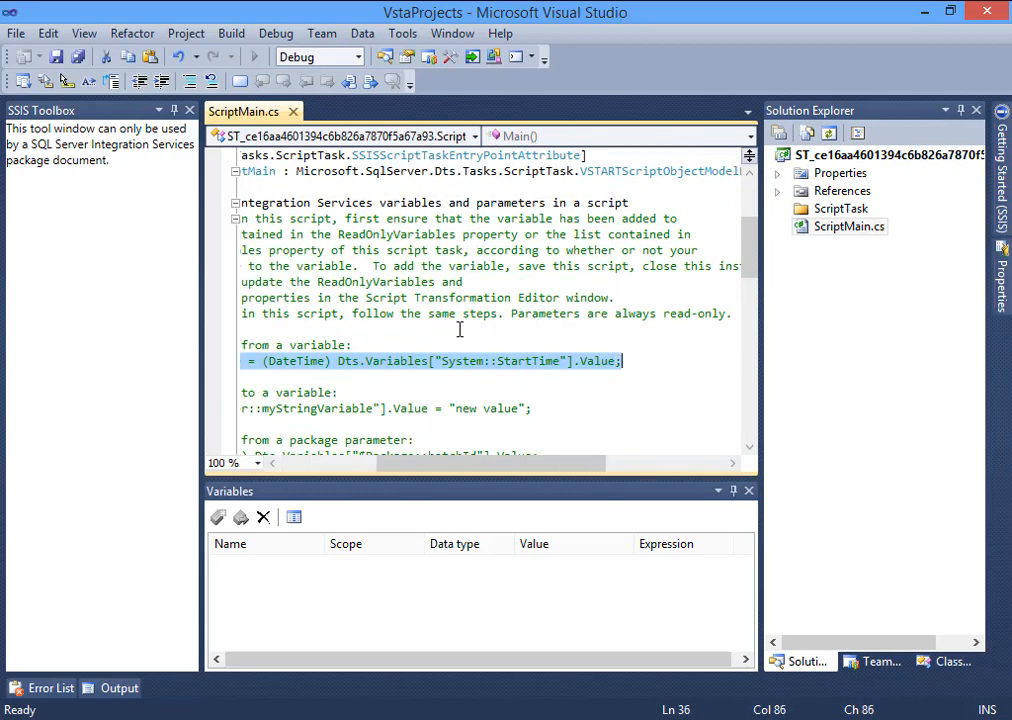
Paste the copied example line into the Main() method below the TODO comment.
key("Down")
key("Down")
key("Down")
key("Down")
key("Down")
key("Down")
key("Down")
key("Down")
key("Down")
key("Down")
key("Down")
key("Down")
key("Down")
key("Down")
key("Down")
key("Down")
key("Down")
key("Down")
key("Down")
key("Down")
key("Down")
key("Down")
key("Down")
key("Down")
key("Down")
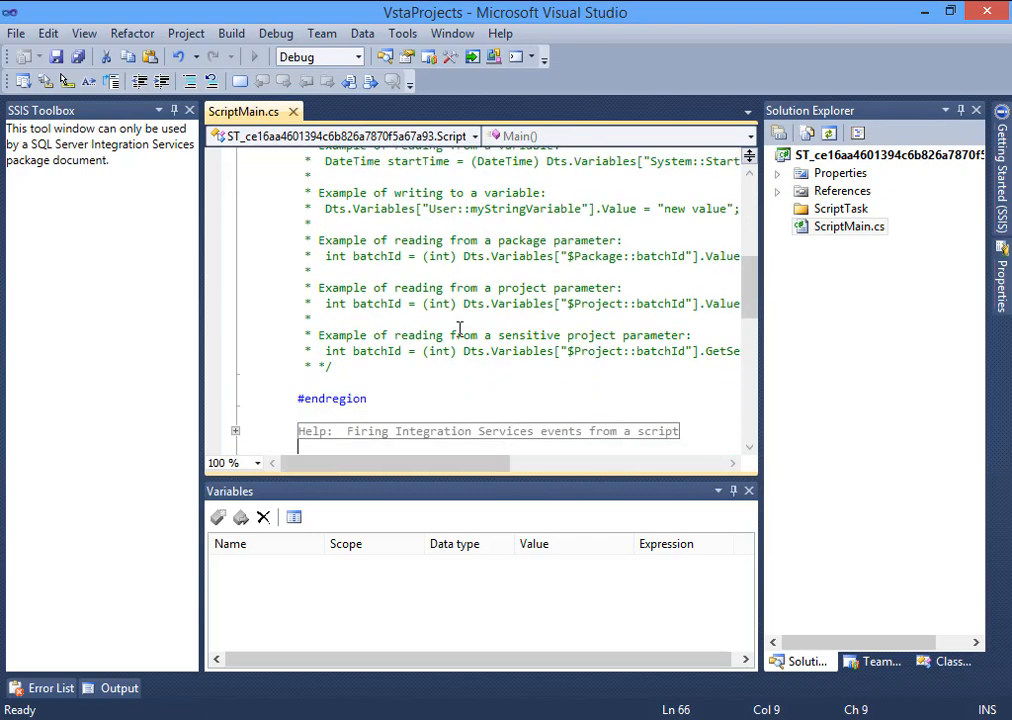
key("Down")
key("Down")
key("Down")
key("Down")
key("Down")
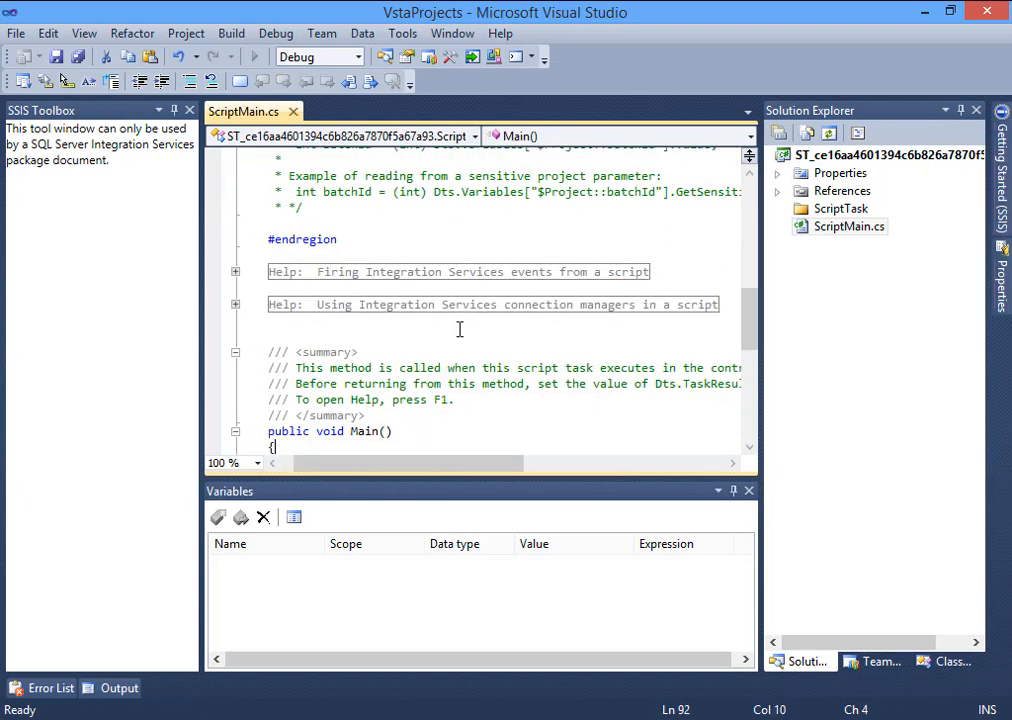
key("ctrl+v")
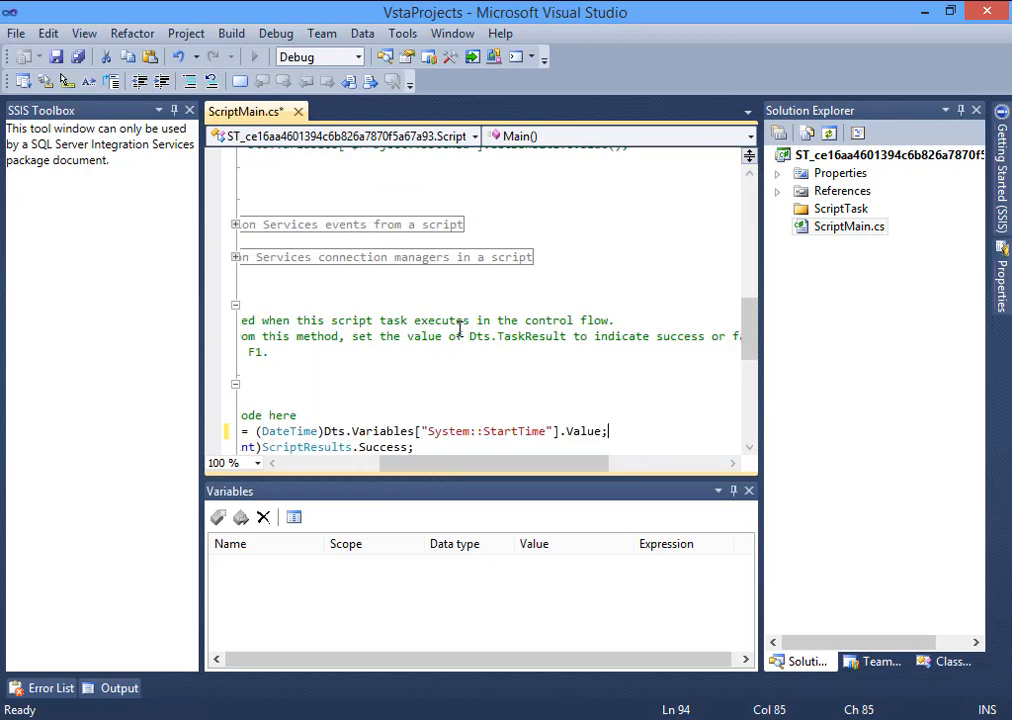
Change the pasted declaration to an int variable named conteo with an (int) cast.
key("Down")
key("Home")
key("ctrl+shift+Right")
type("int")
key("ctrl+shift+Right")
type("conteo")
key("ctrl+Right")
key("ctrl+Right")
key("ctrl+shift+Right")
type("it")
key("BackSpace")
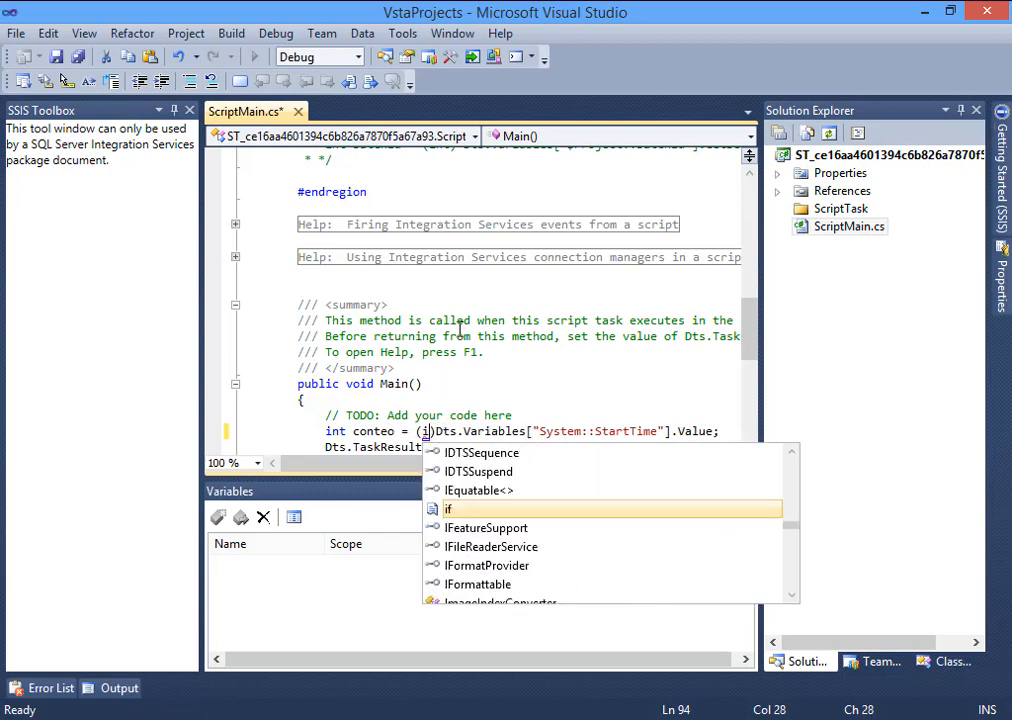
type("nt)")
Make the declaration read the "User::Conteo" variable and compare the name with the Script Task's ReadOnlyVariables setting.
key("Right")
key("Right")
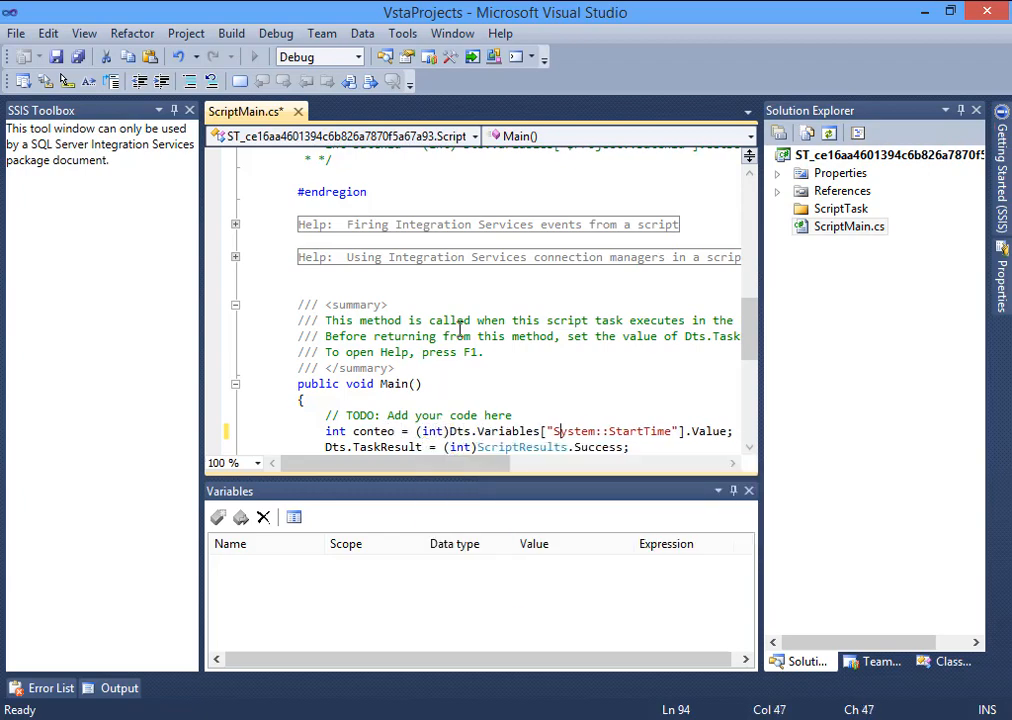
key("ctrl+shift+Right")
type("User")
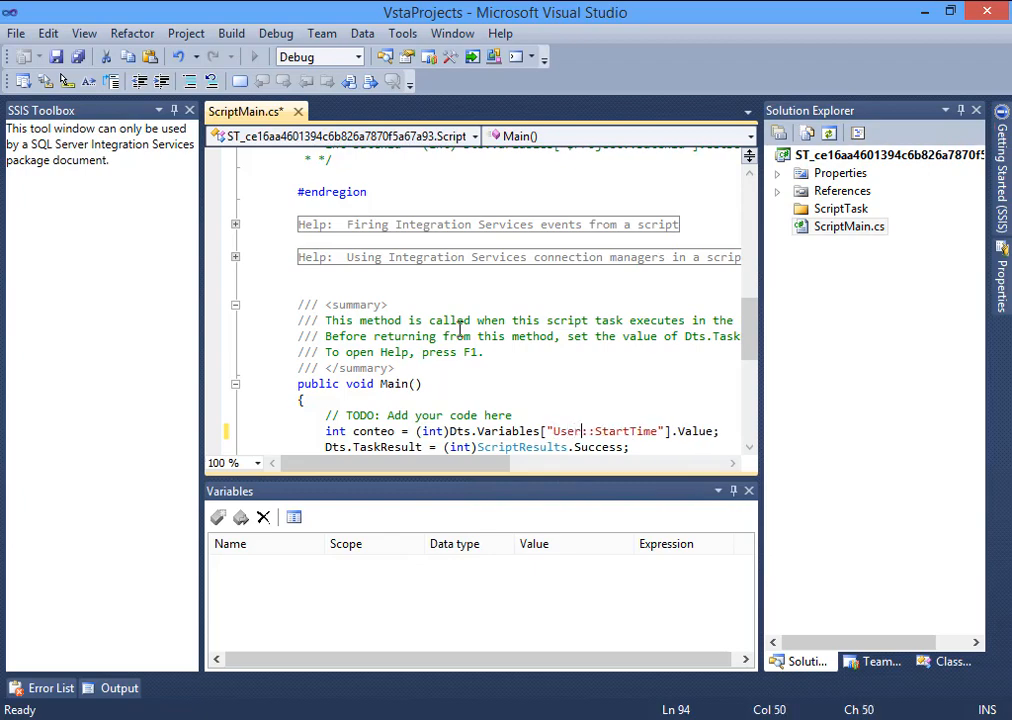
key("ctrl+shift+Right")
type("Conteo")
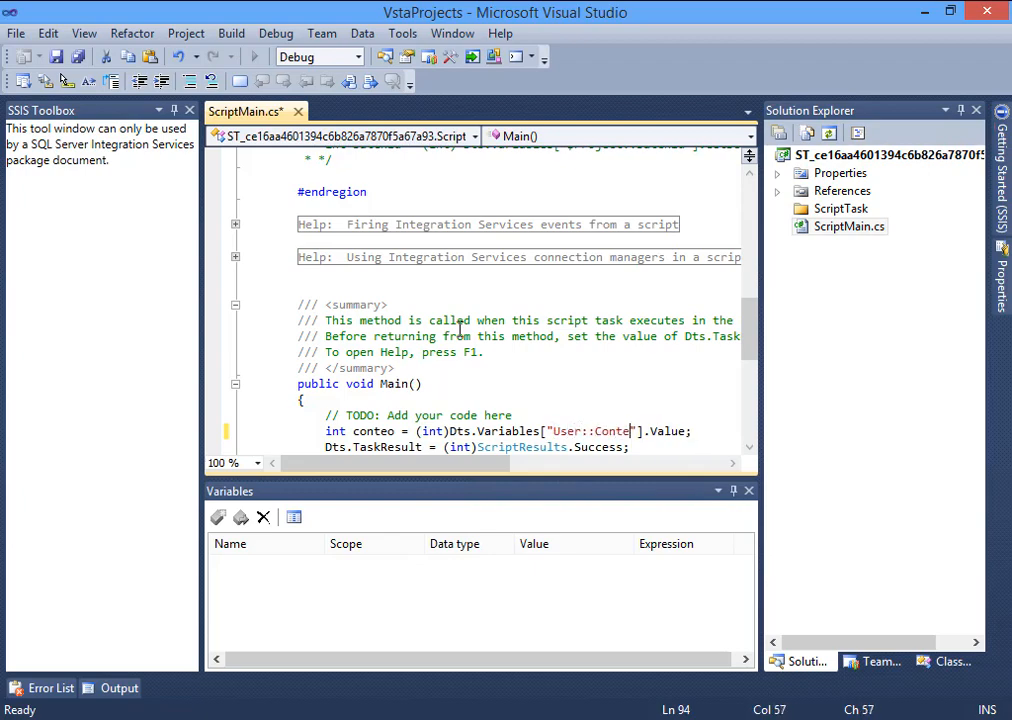
key("alt+Tab")
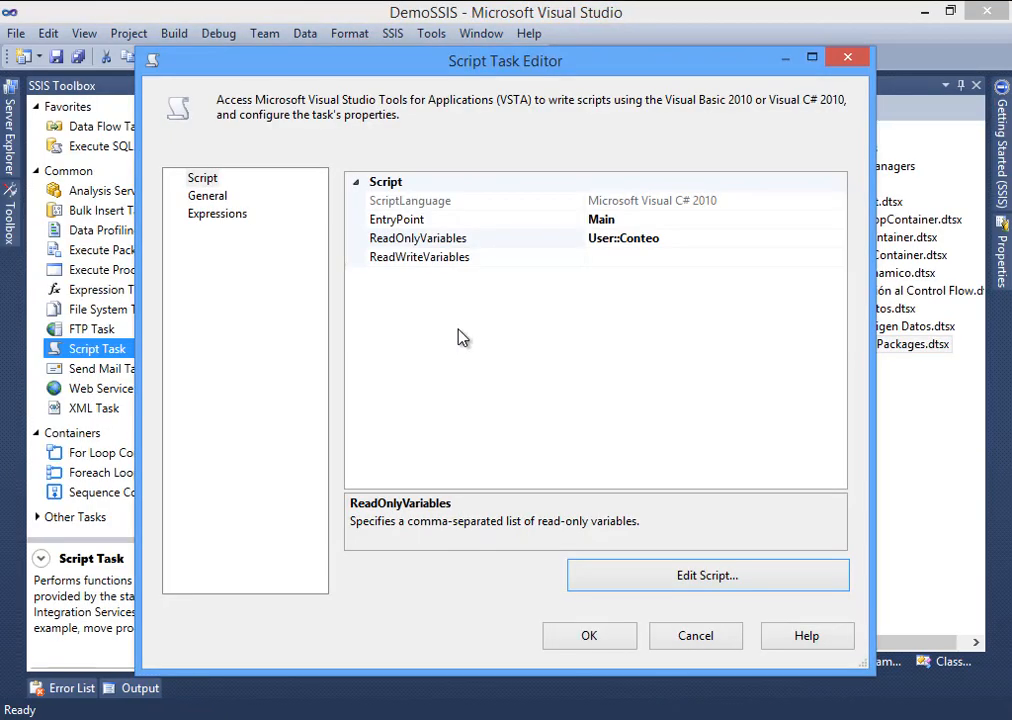
key("alt+Tab")
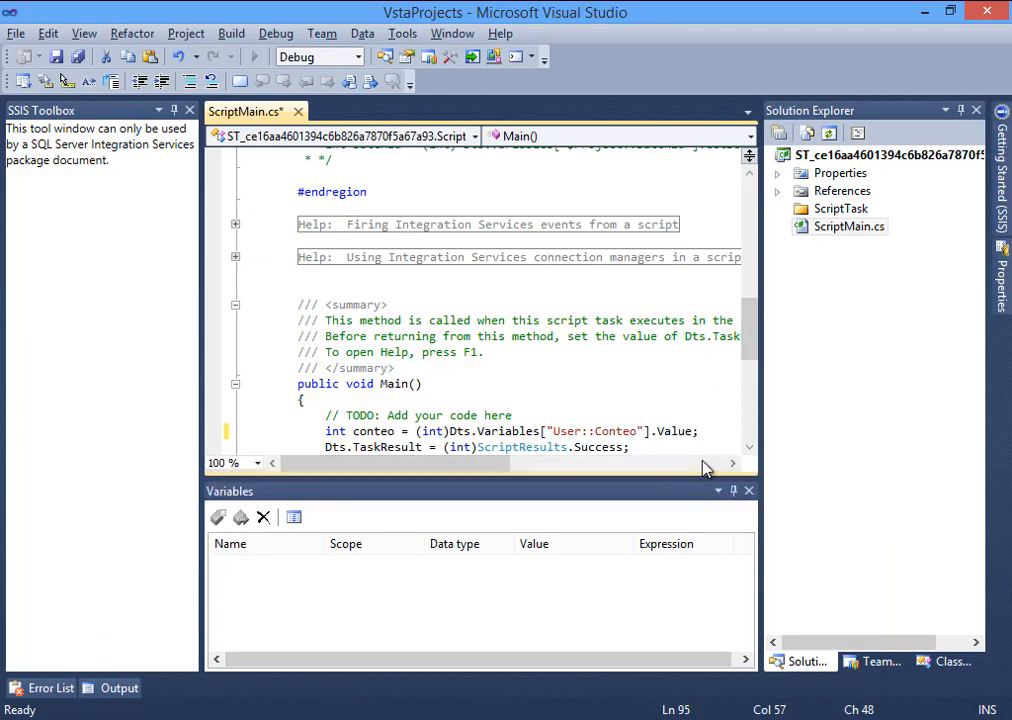
Start a MessageBox.Show call on a new line below the conteo declaration with the text "Se cargaron ".
key("Up")
key("Return")
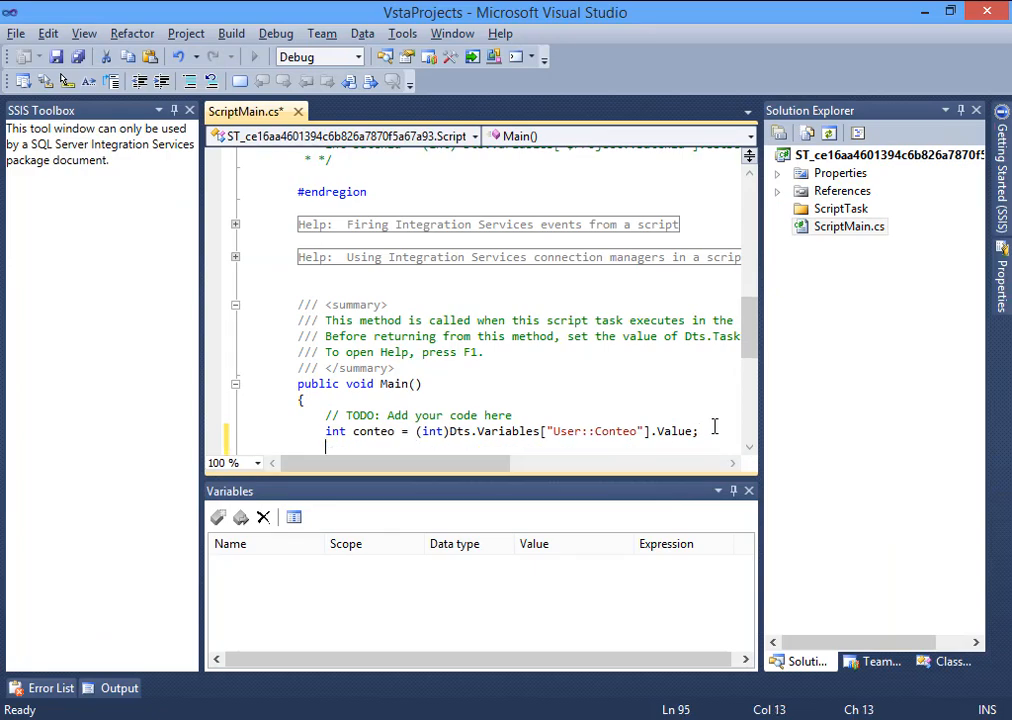
type("Messa")
key("Down")
key("Tab")
type(".s")
key("Tab")
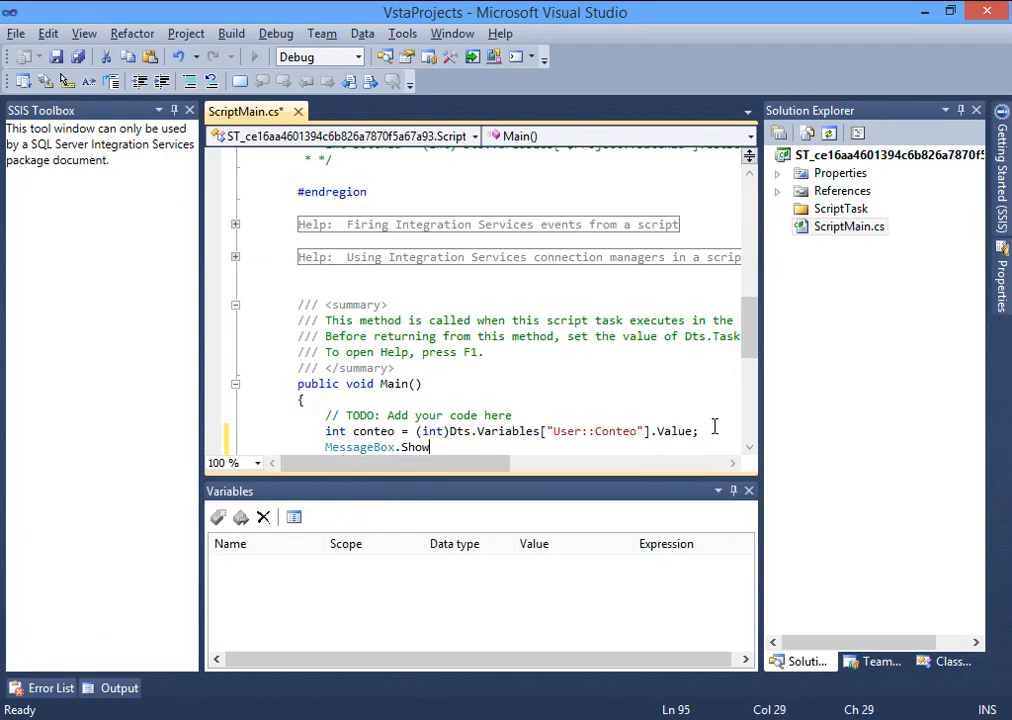
type("(\"Sec")
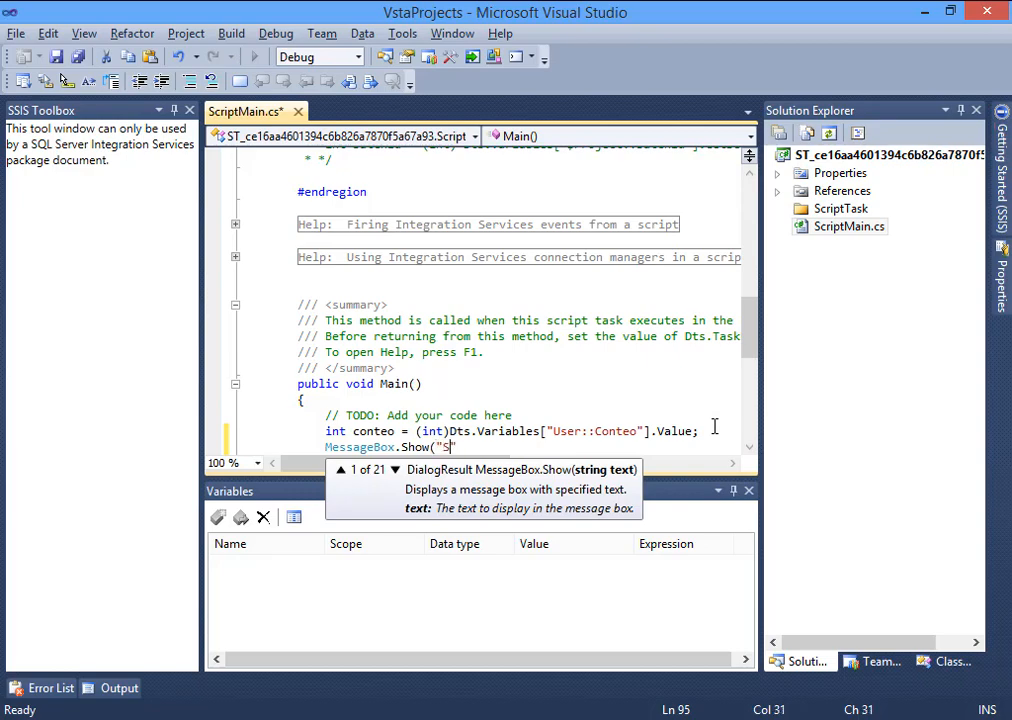
key("BackSpace")
key("BackSpace")
type("cargaron \"")
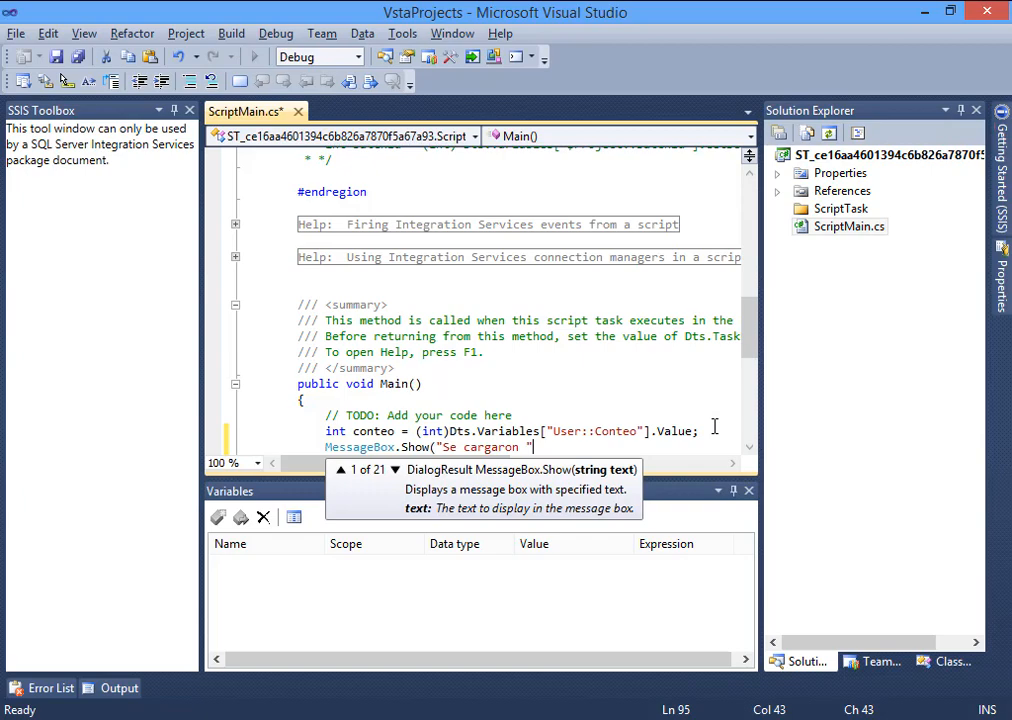
Append conteo.ToString() and the text " filas" to the message and complete the statement.
type(" + conte")
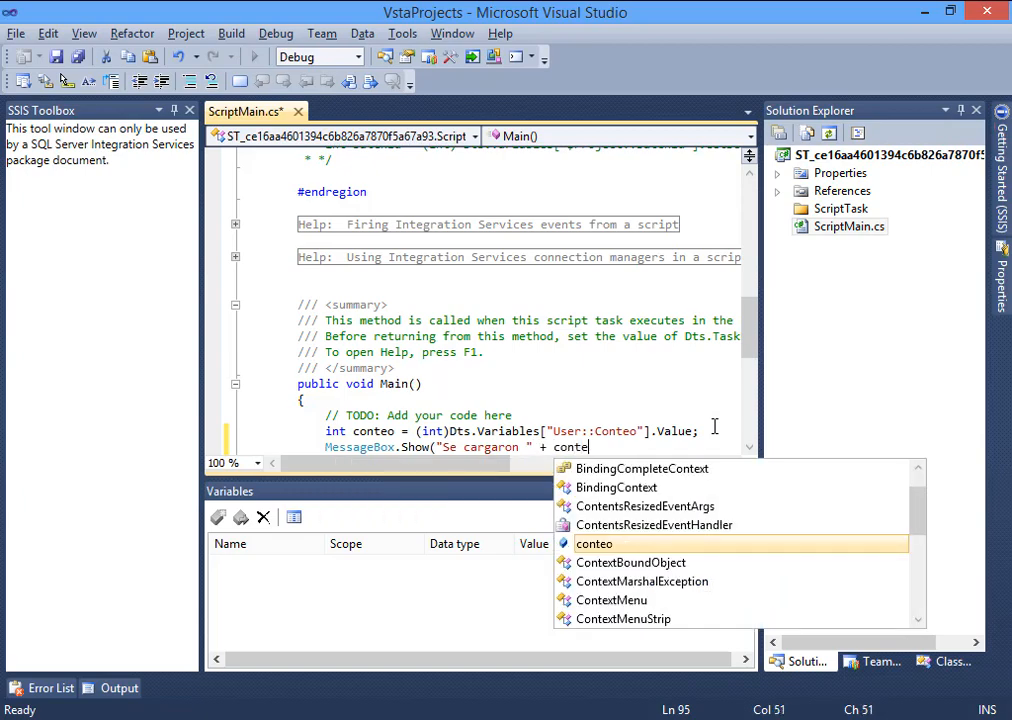
key("Tab")
type(".")
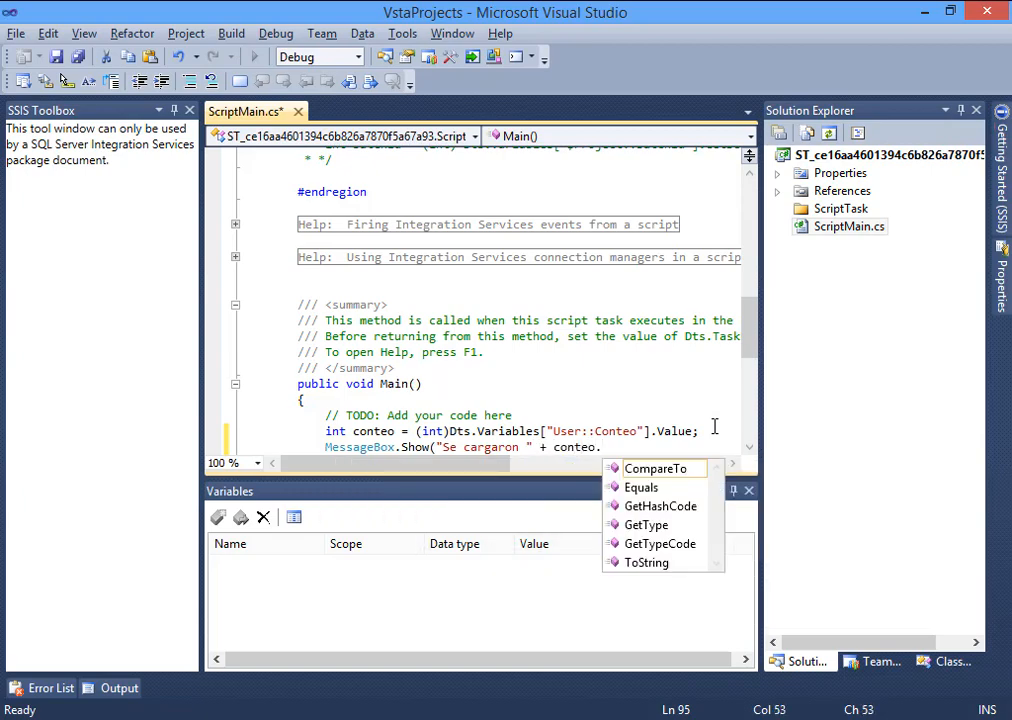
key("Down")
key("Down")
key("Down")
key("Down")
key("Down")
key("Tab")
type("() + \" filas")
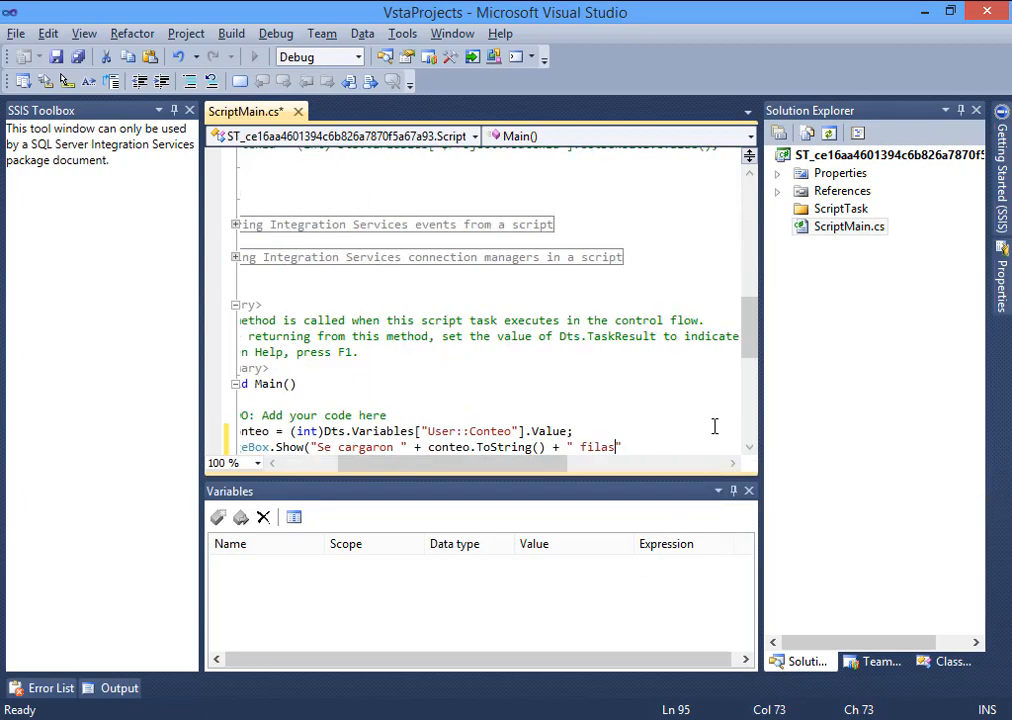
type("\");")
Set a breakpoint on the int conteo line, then close the script and accept the Script Task settings.
left_click_drag(518, 461, 293, 485)
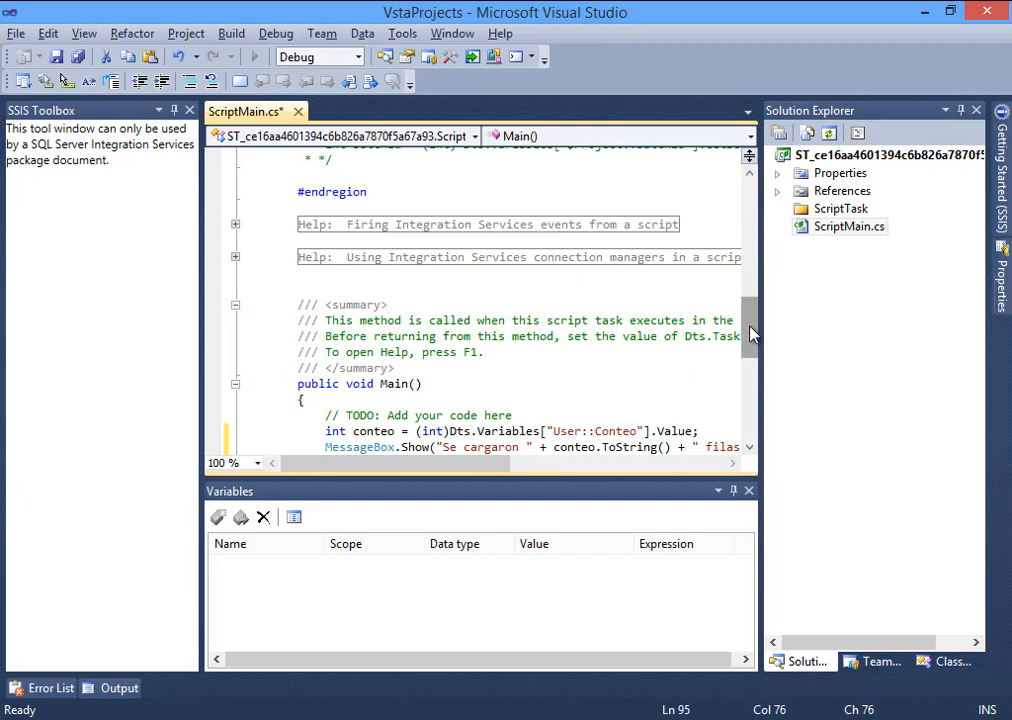
left_click_drag(752, 334, 754, 361)
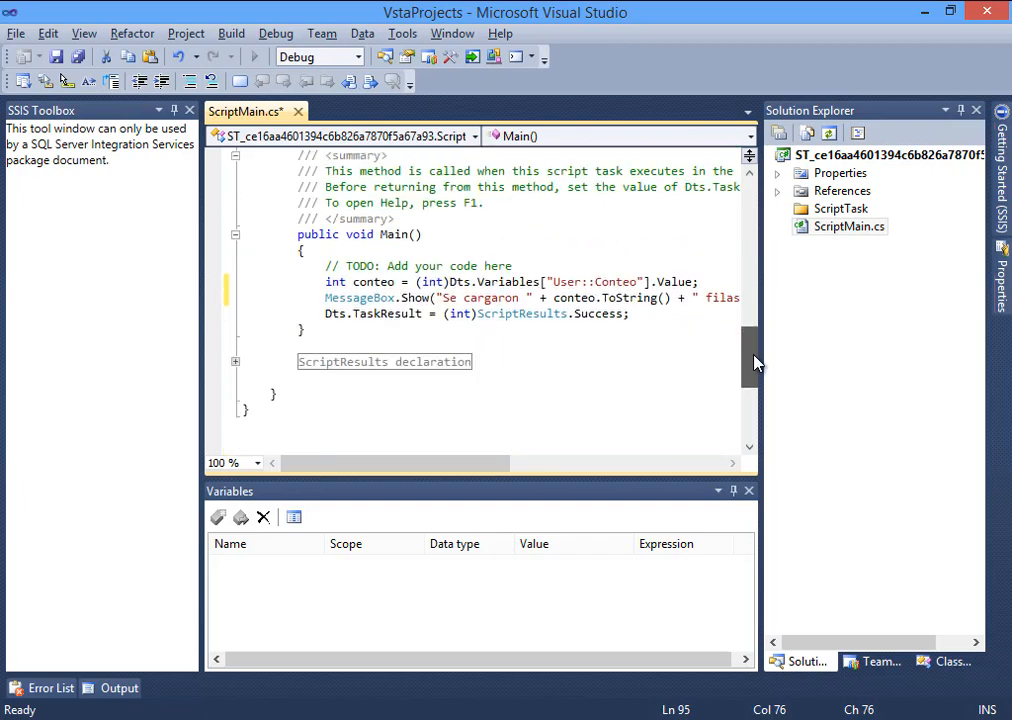
left_click(214, 284)
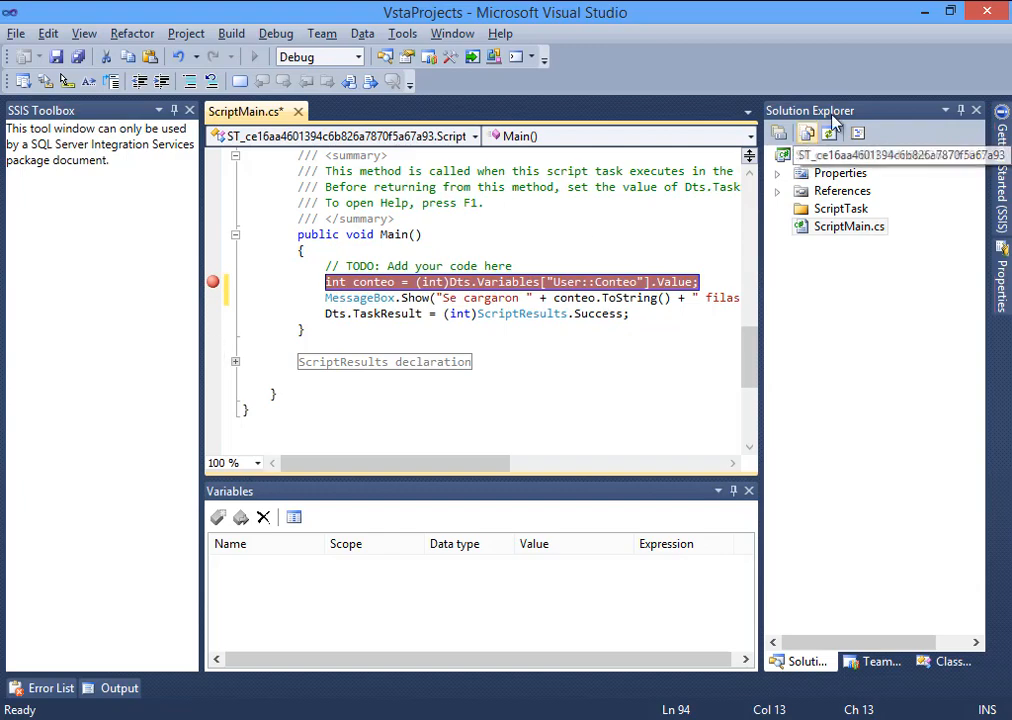
left_click(985, 11)
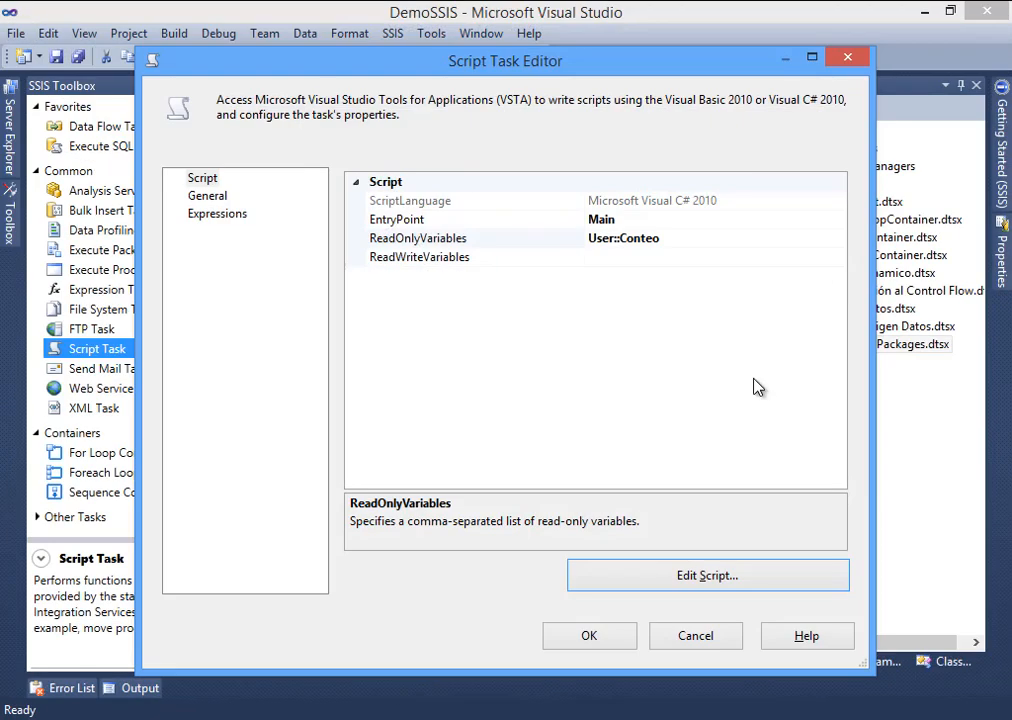
left_click(590, 642)
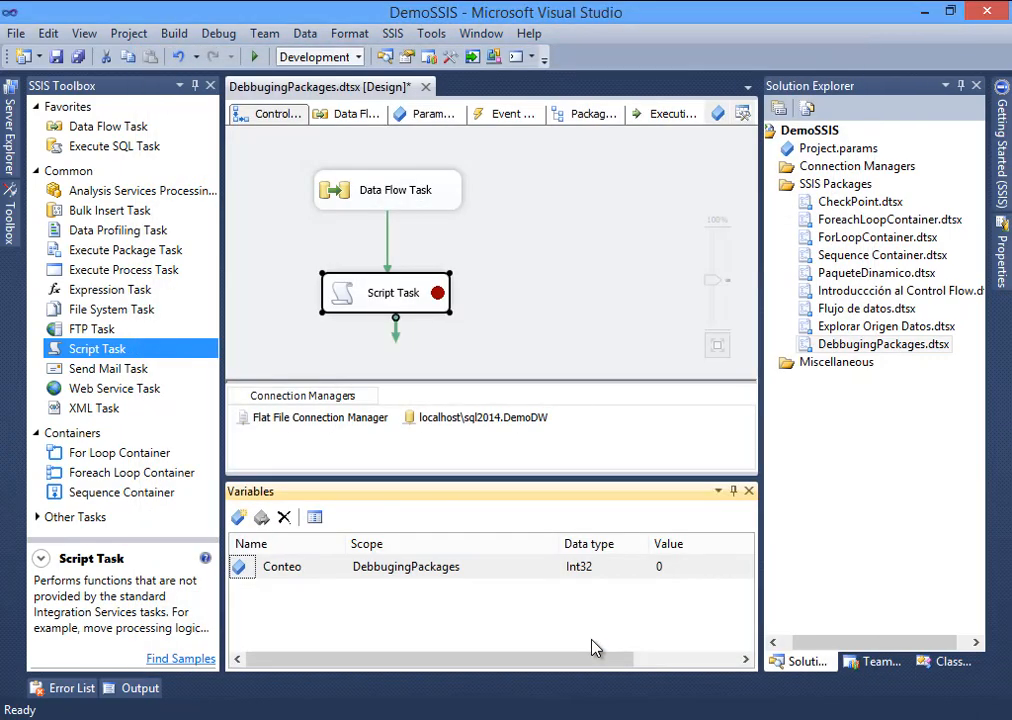
Execute only the Script Task, continue past the script breakpoint and dismiss the message box.
right_click(363, 304)
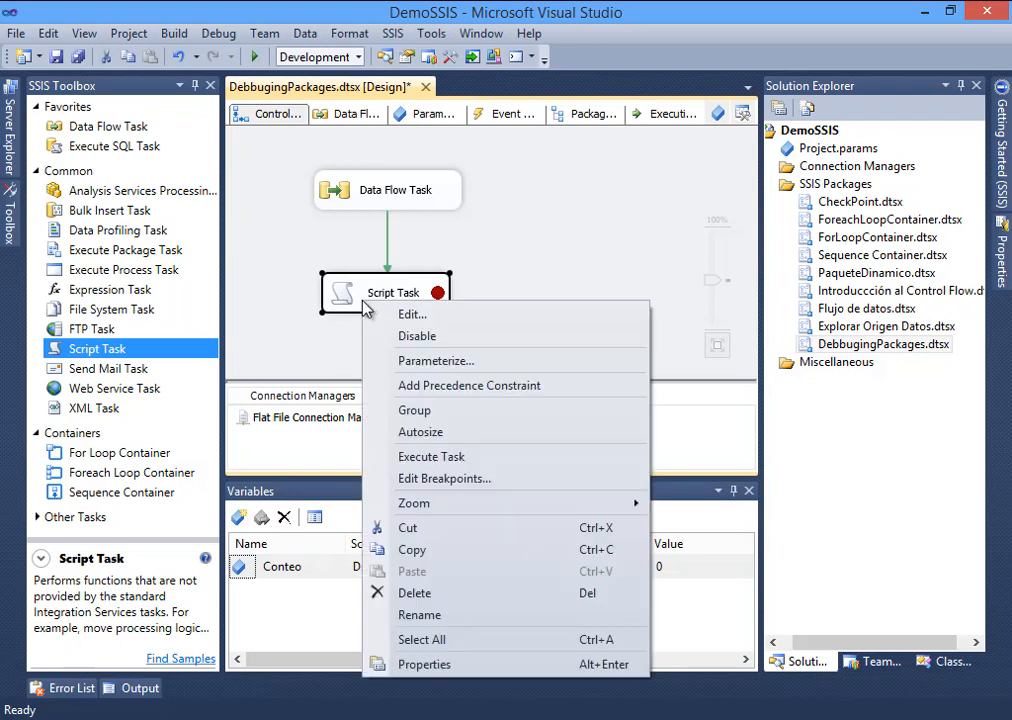
left_click(467, 455)
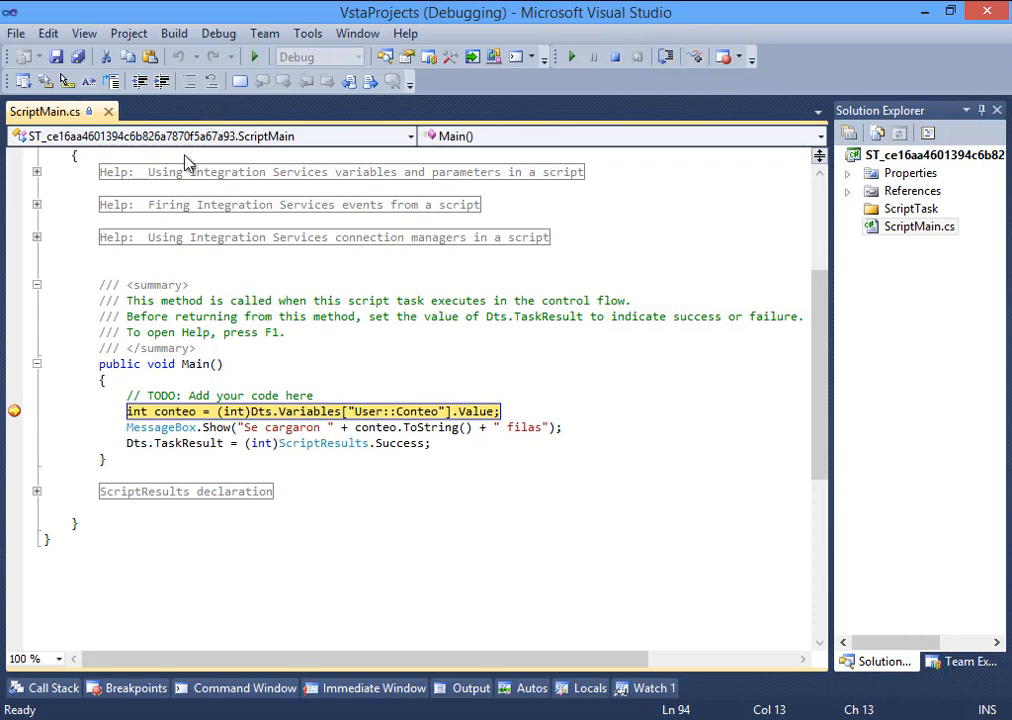
key("F5")
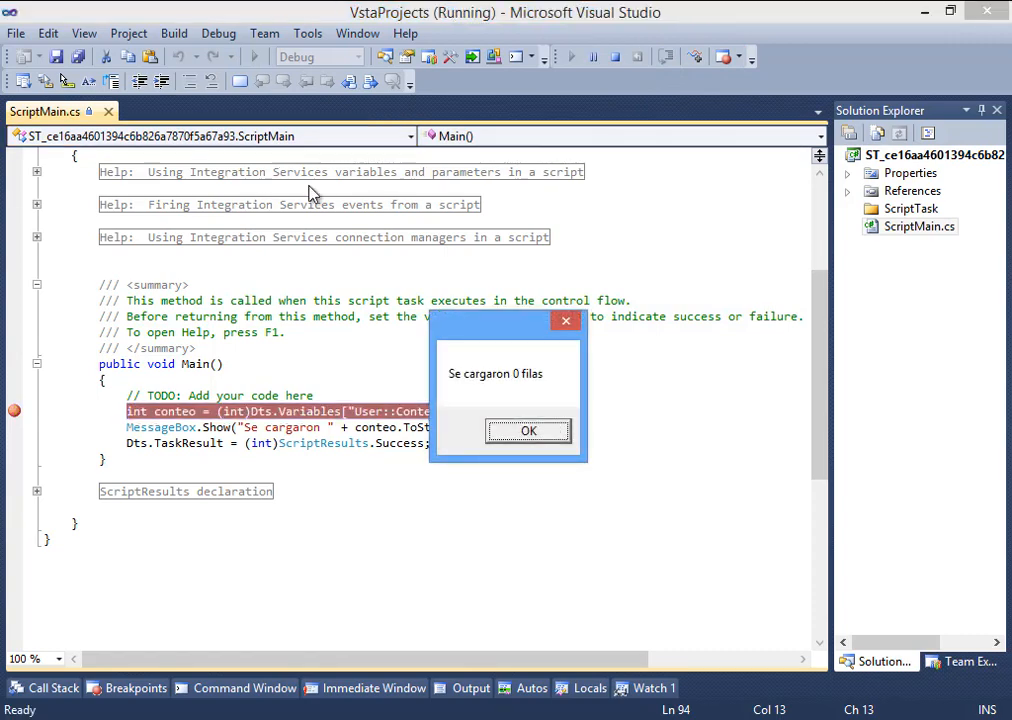
left_click(523, 443)
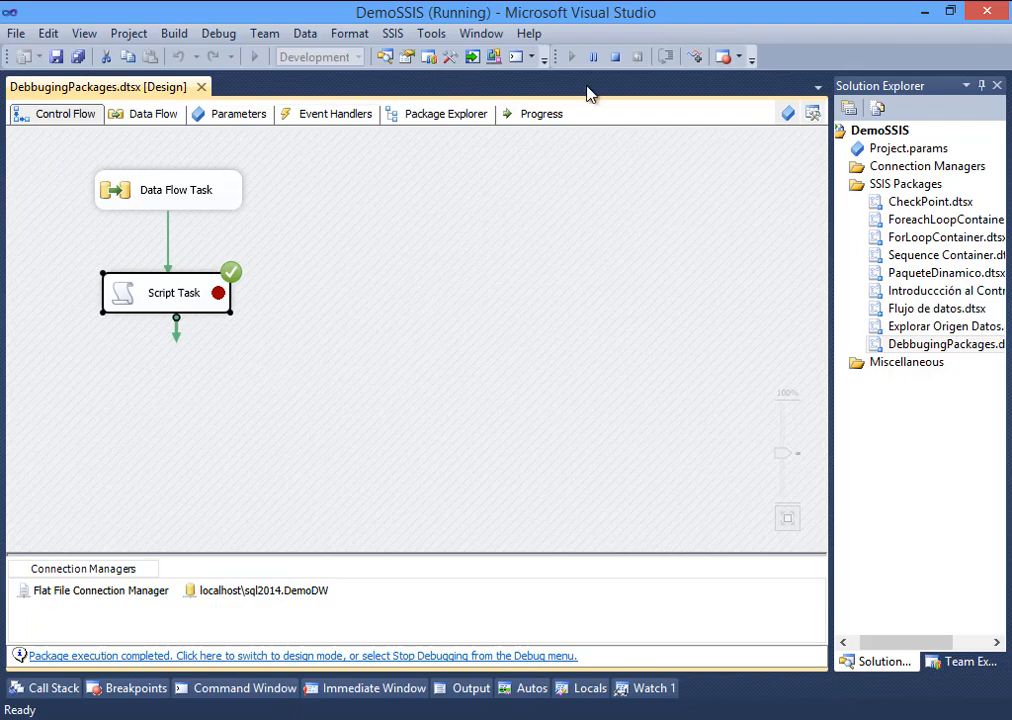
Disable the Script Task's ScriptMain.cs, 94, 13 breakpoint.
right_click(176, 292)
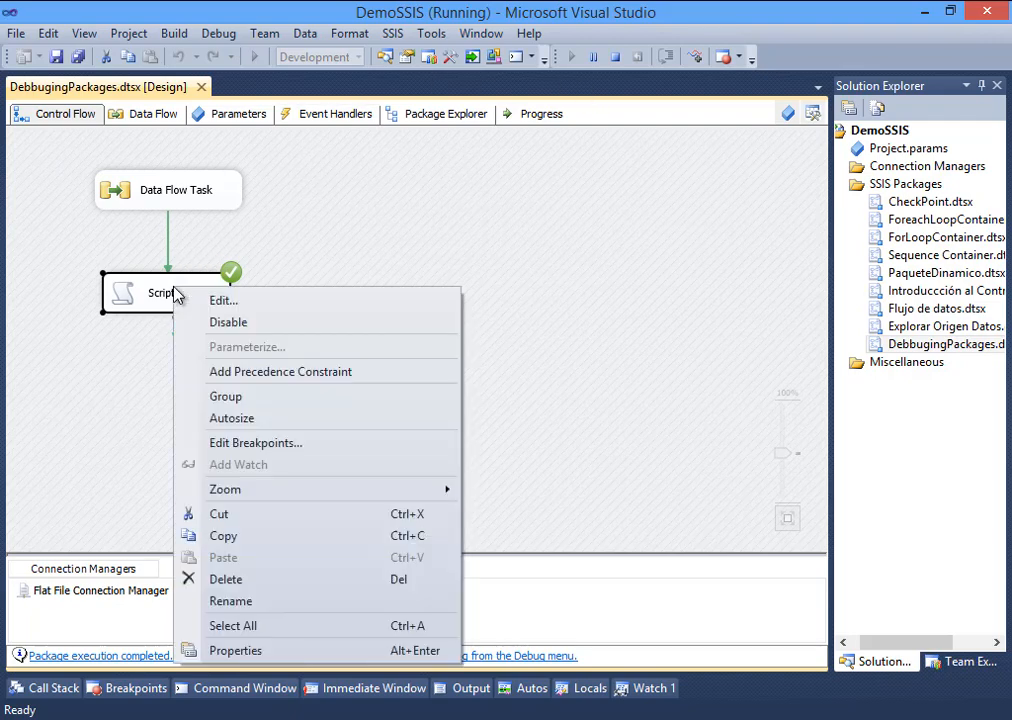
left_click(279, 452)
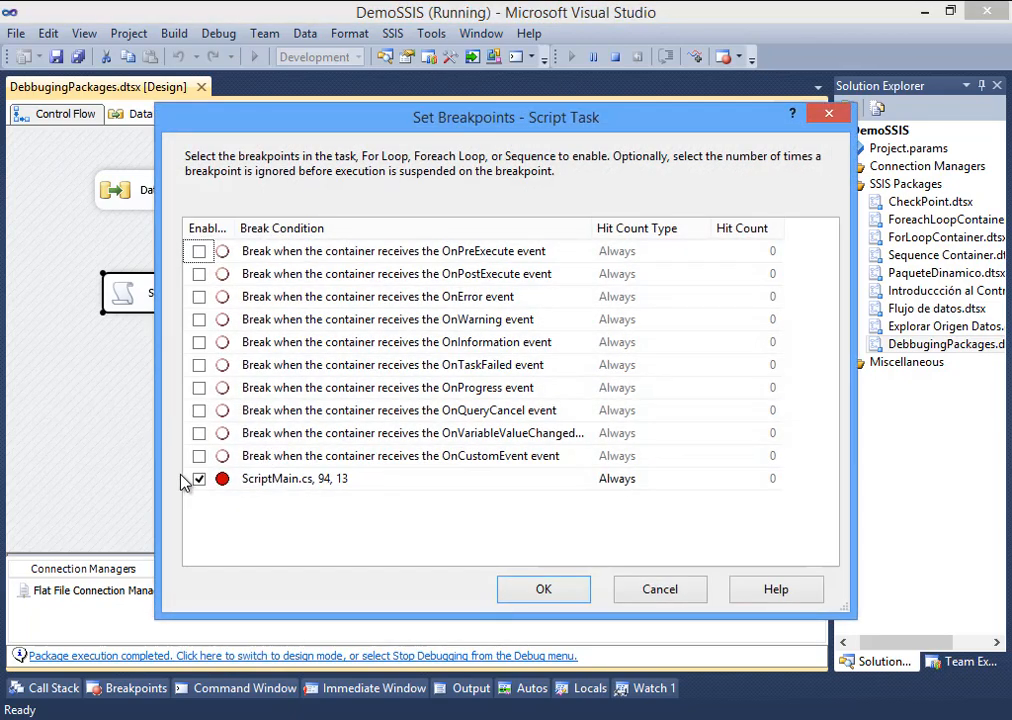
left_click(199, 478)
left_click(546, 589)
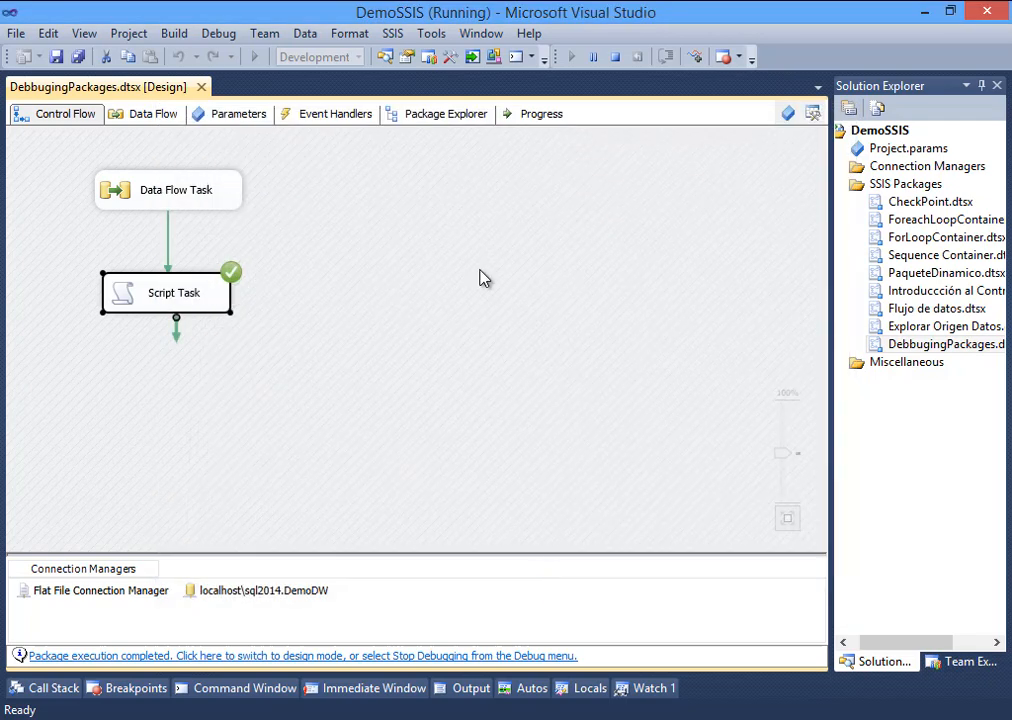